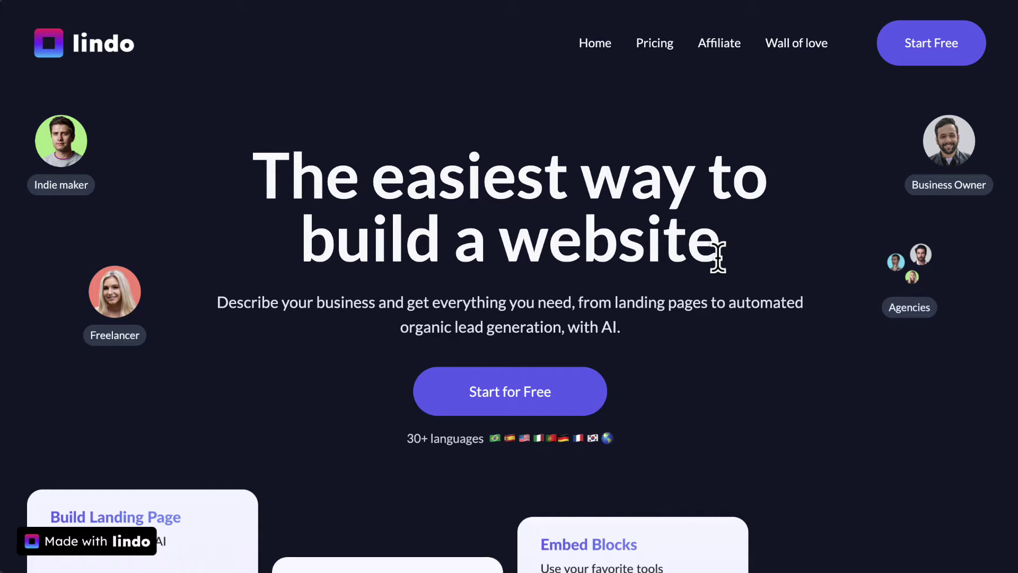
Open the traffic statistics panel, look through it, then close it.
{"action": "left_click", "coordinate": [530, 2]}
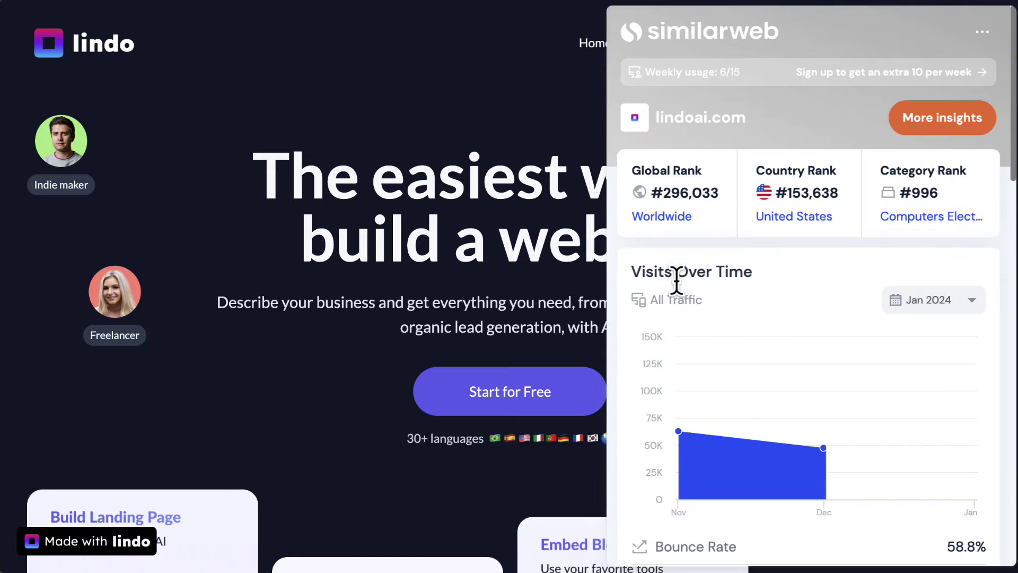
{"action": "mouse_move", "coordinate": [783, 361]}
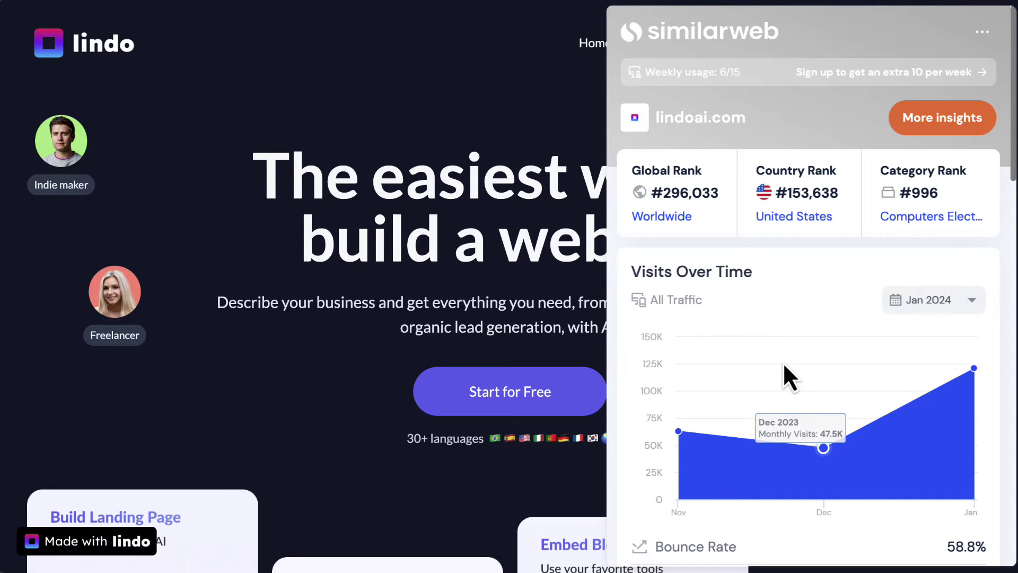
{"action": "scroll", "coordinate": [783, 362], "scroll_direction": "down", "scroll_amount": 2}
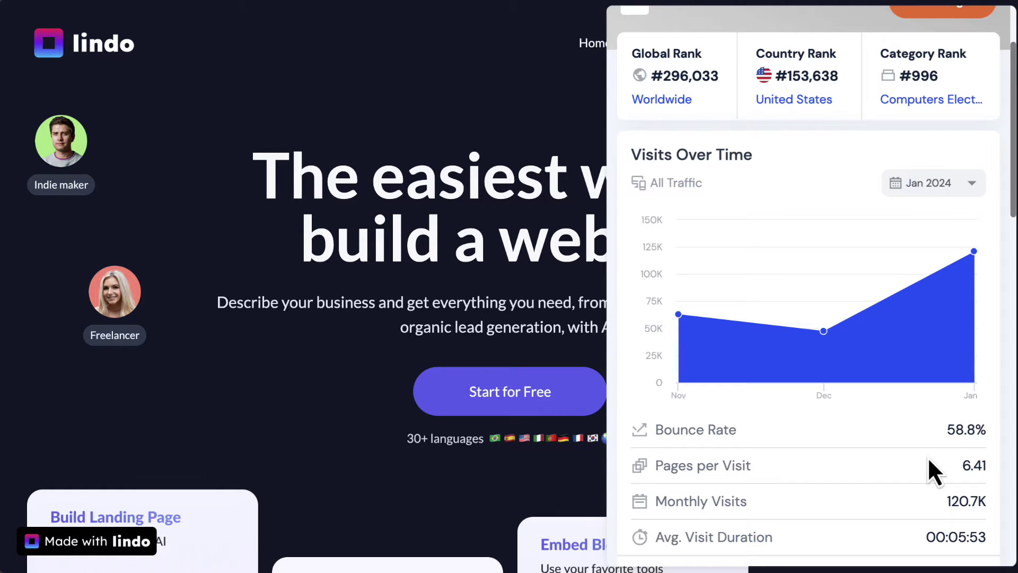
{"action": "scroll", "coordinate": [929, 460], "scroll_direction": "up", "scroll_amount": 3}
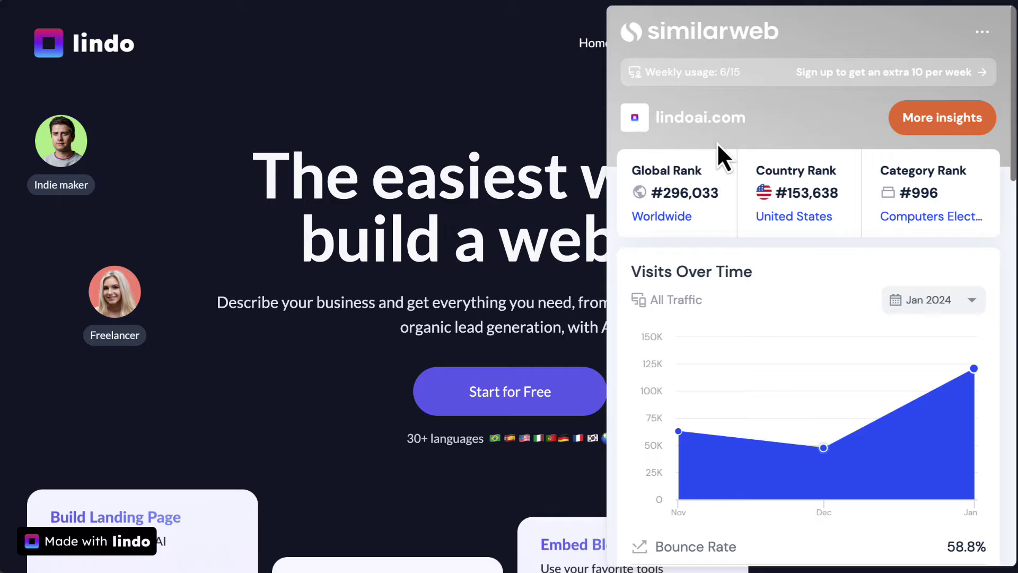
{"action": "mouse_move", "coordinate": [865, 446]}
{"action": "scroll", "coordinate": [864, 444], "scroll_direction": "down", "scroll_amount": 10}
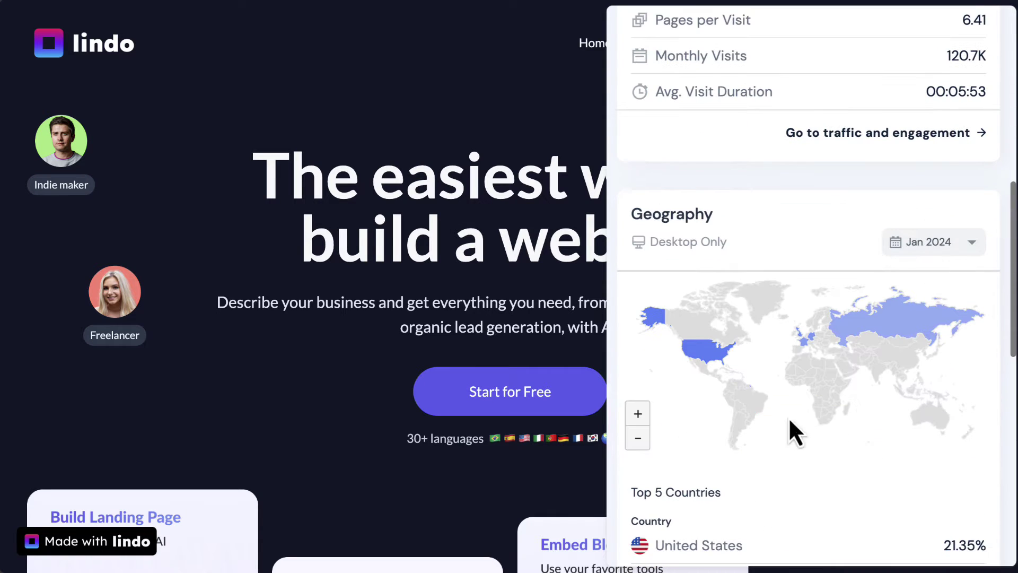
{"action": "mouse_move", "coordinate": [701, 348]}
{"action": "scroll", "coordinate": [699, 347], "scroll_direction": "down", "scroll_amount": 1}
{"action": "scroll", "coordinate": [769, 408], "scroll_direction": "down", "scroll_amount": 3}
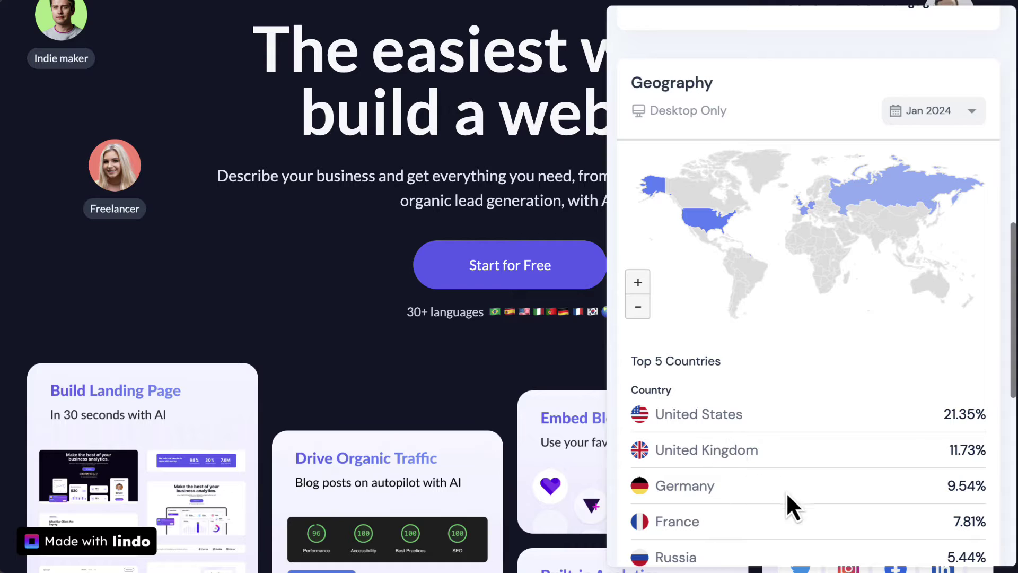
{"action": "scroll", "coordinate": [800, 418], "scroll_direction": "down", "scroll_amount": 2}
{"action": "scroll", "coordinate": [800, 417], "scroll_direction": "up", "scroll_amount": 4}
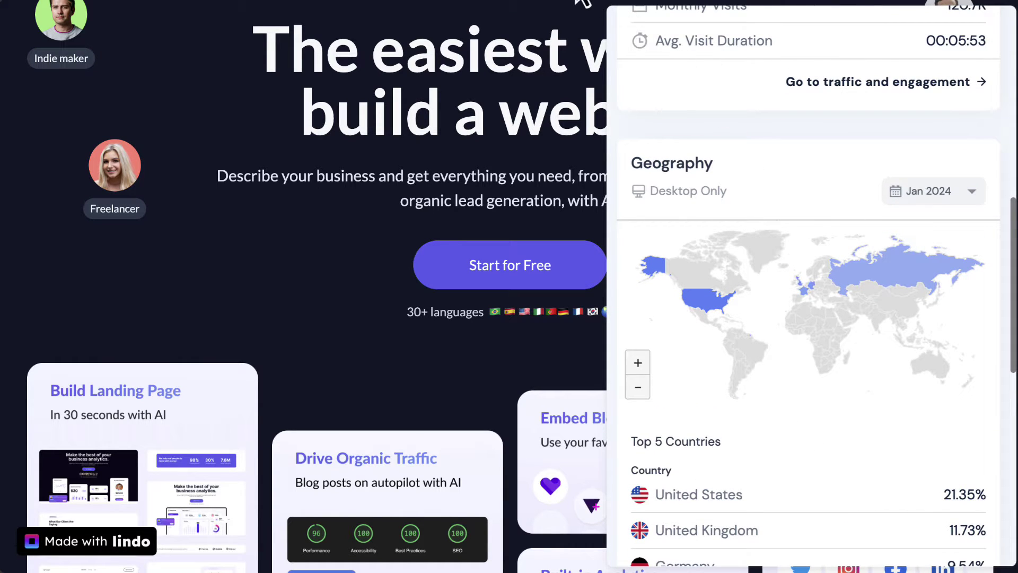
{"action": "left_click", "coordinate": [530, 11]}
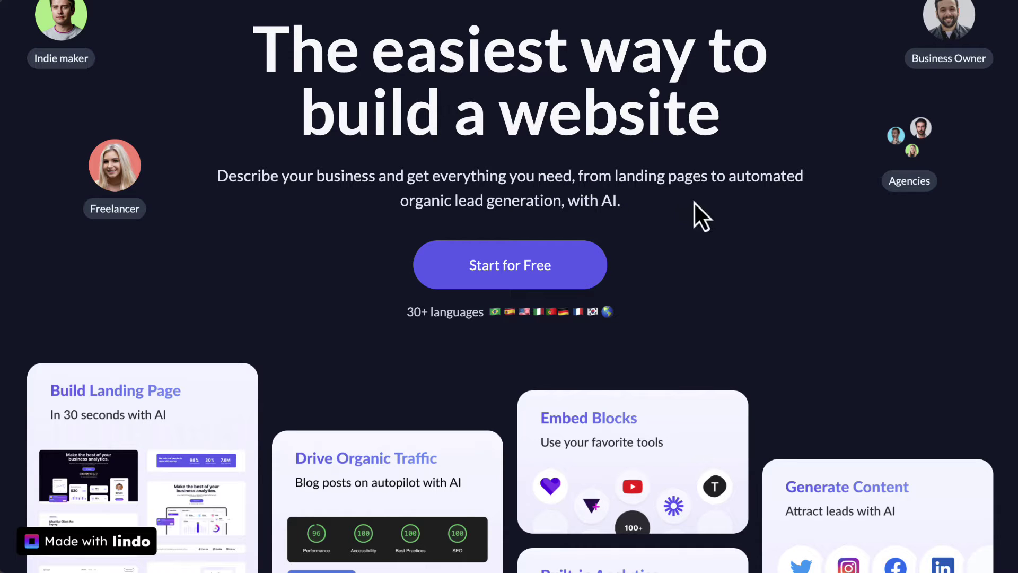
Scroll past the feature cards and testimonials to 'Drive Organic Traffic on Autopilot with AI'.
{"action": "scroll", "coordinate": [743, 323], "scroll_direction": "down", "scroll_amount": 2}
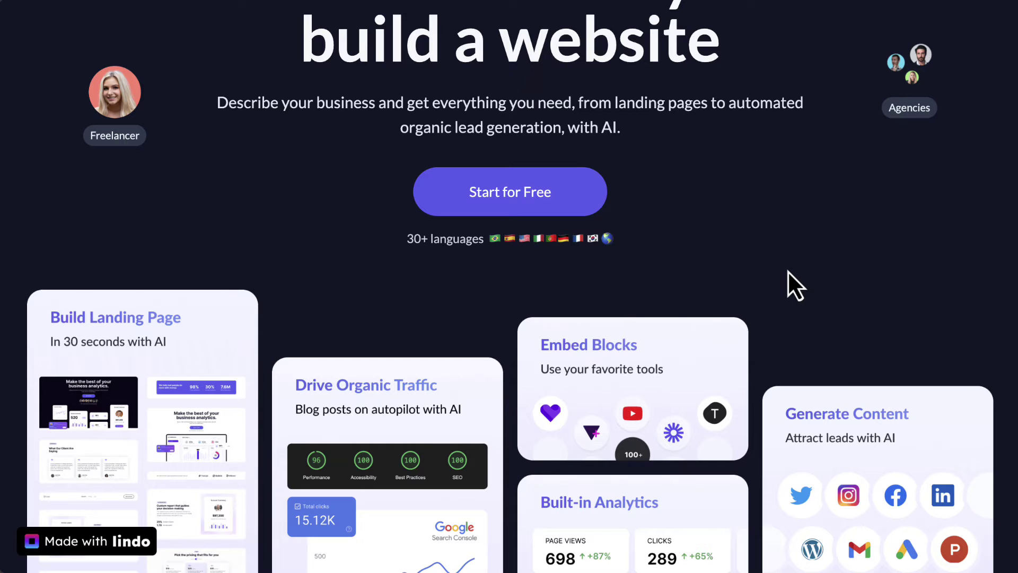
{"action": "scroll", "coordinate": [787, 270], "scroll_direction": "down", "scroll_amount": 5}
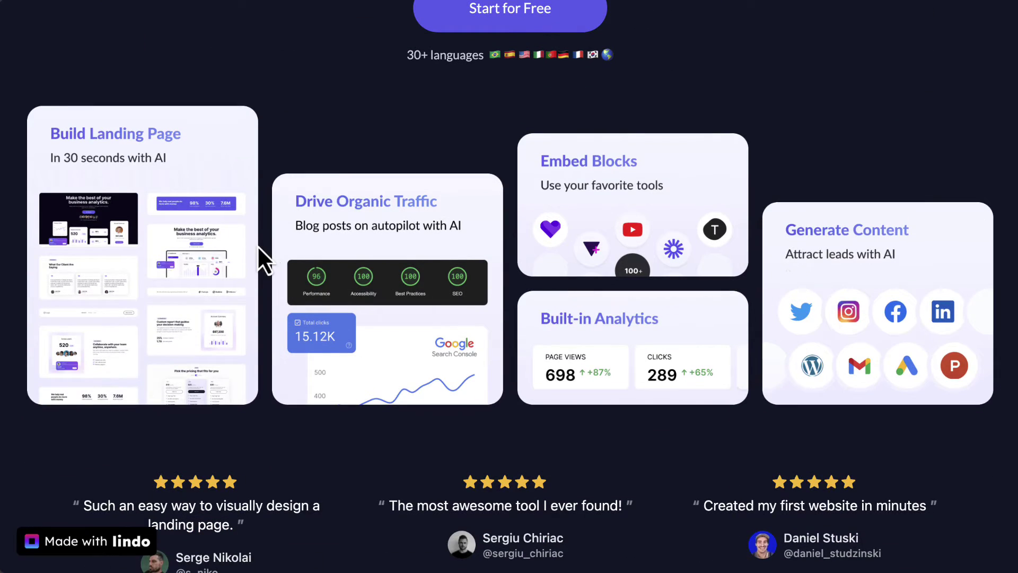
{"action": "mouse_move", "coordinate": [256, 245]}
{"action": "mouse_move", "coordinate": [564, 164]}
{"action": "scroll", "coordinate": [731, 235], "scroll_direction": "down", "scroll_amount": 6}
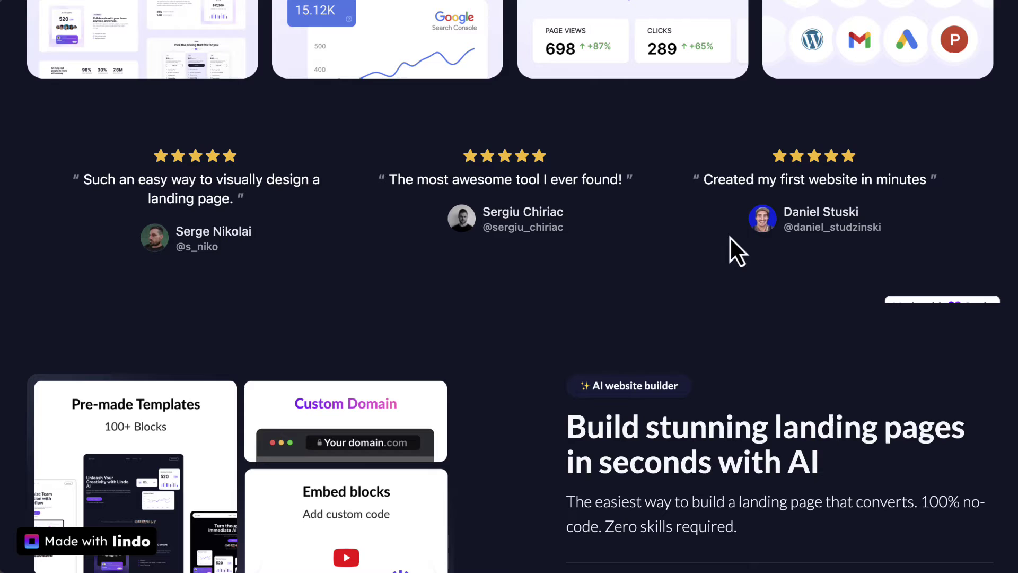
{"action": "scroll", "coordinate": [606, 351], "scroll_direction": "down", "scroll_amount": 5}
{"action": "scroll", "coordinate": [606, 351], "scroll_direction": "down", "scroll_amount": 5}
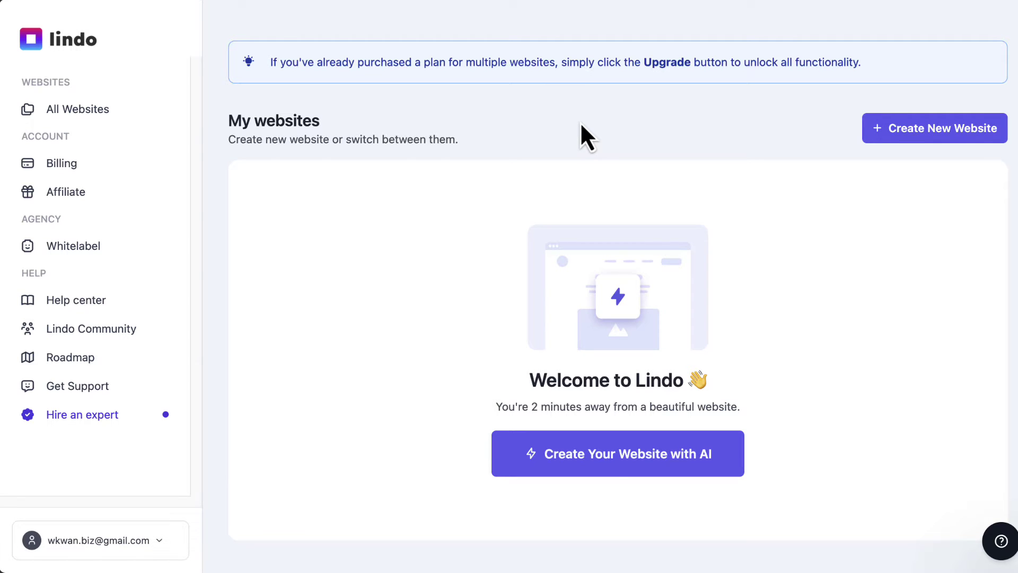
Review the empty My websites dashboard and its Welcome to Lindo prompt.
{"action": "mouse_move", "coordinate": [607, 282]}
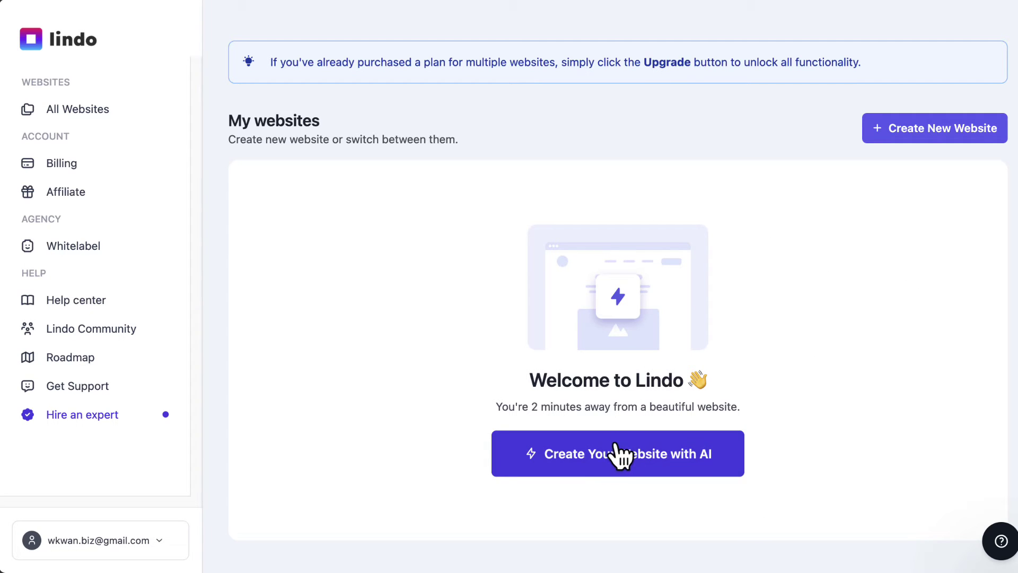
Start a new AI website and enter the business name 'Australia Trust Fund Audit'.
{"action": "left_click", "coordinate": [637, 477]}
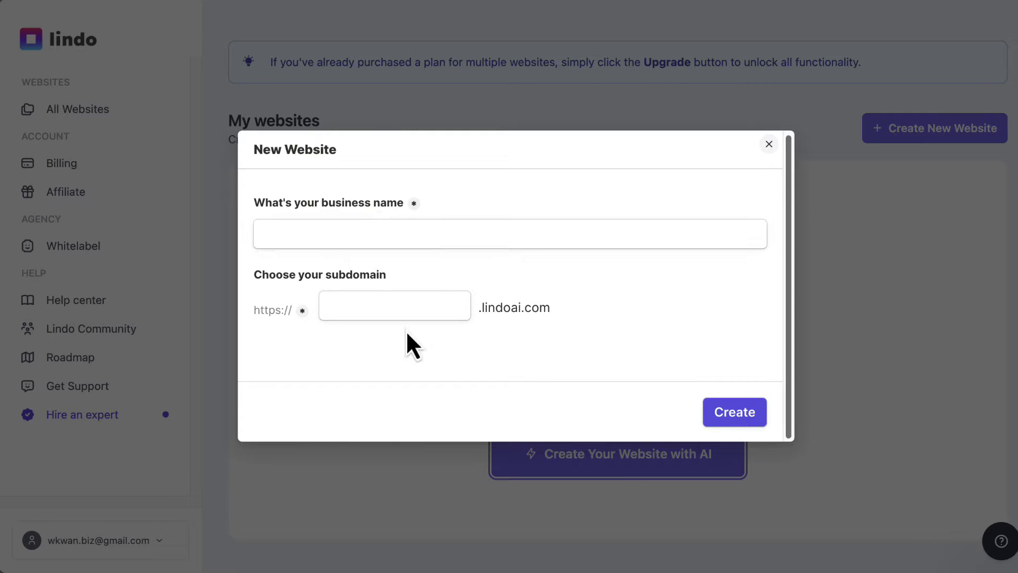
{"action": "left_click", "coordinate": [359, 302]}
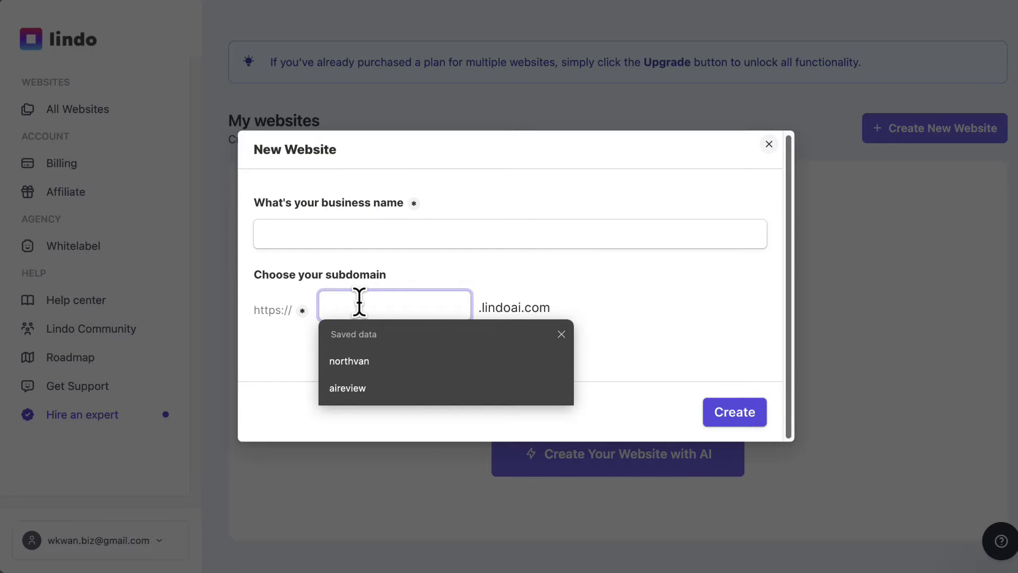
{"action": "left_click", "coordinate": [562, 334]}
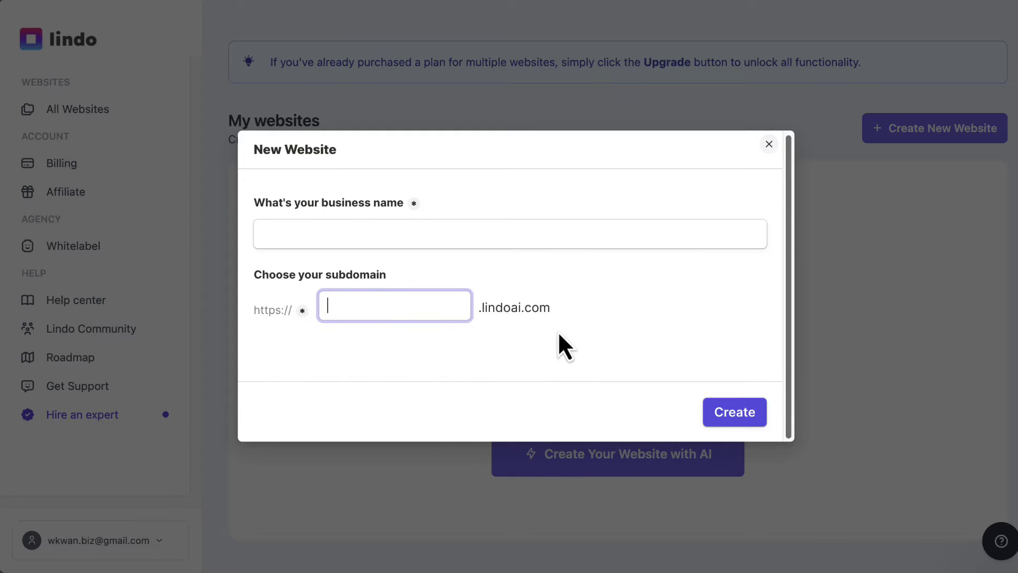
{"action": "left_click", "coordinate": [427, 232]}
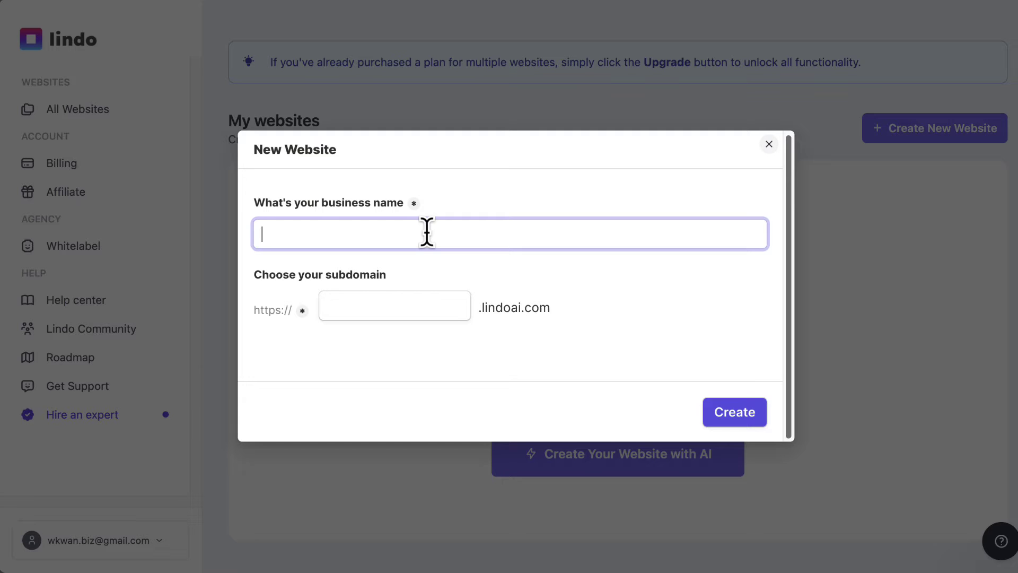
{"action": "type", "text": "Australia Trust Fund Audit"}
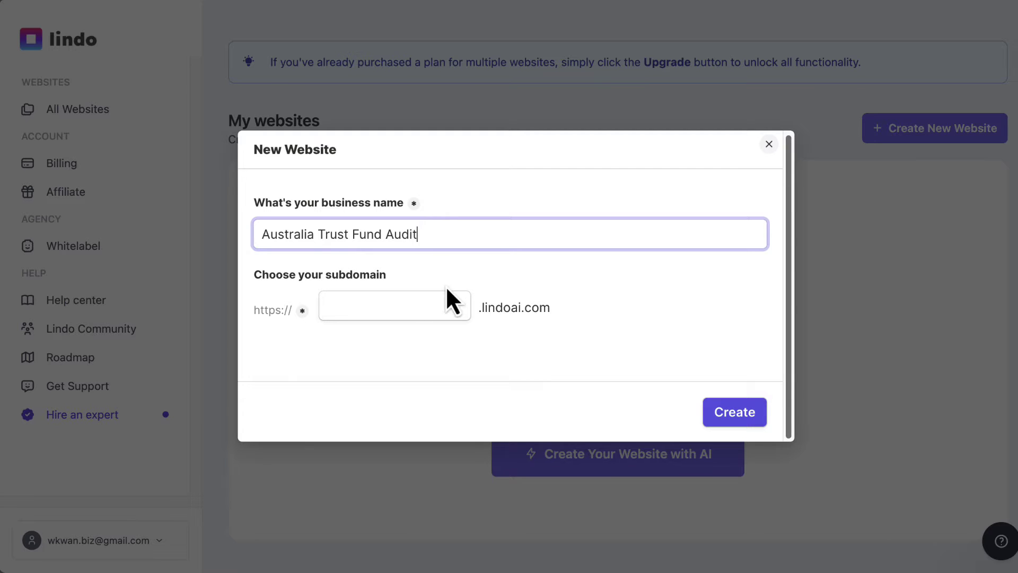
Set the subdomain to trustfundaudit and create the website.
{"action": "left_click", "coordinate": [430, 296]}
{"action": "type", "text": "audit"}
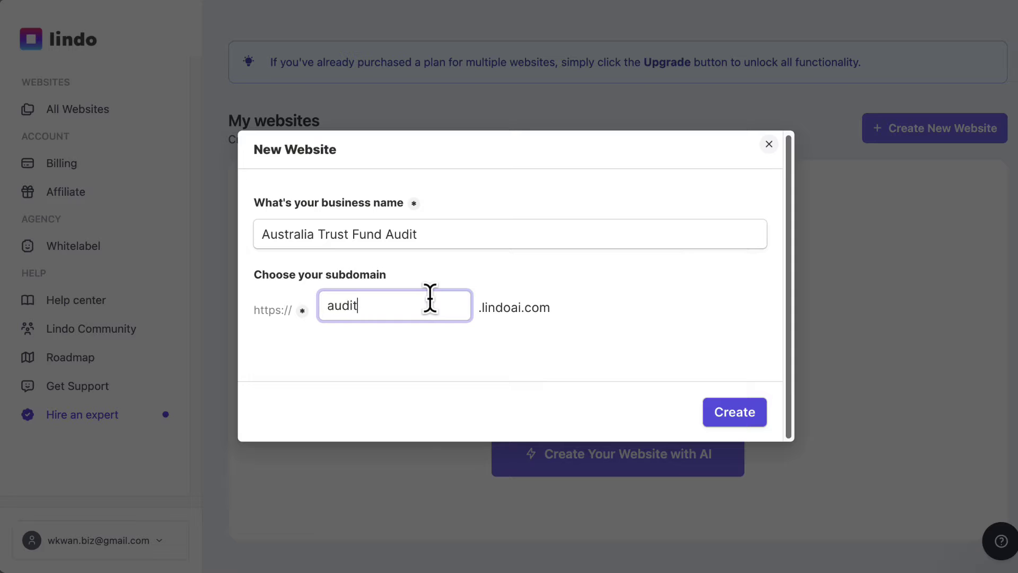
{"action": "double_click", "coordinate": [429, 296]}
{"action": "type", "text": "trust"}
{"action": "type", "text": "fundaud"}
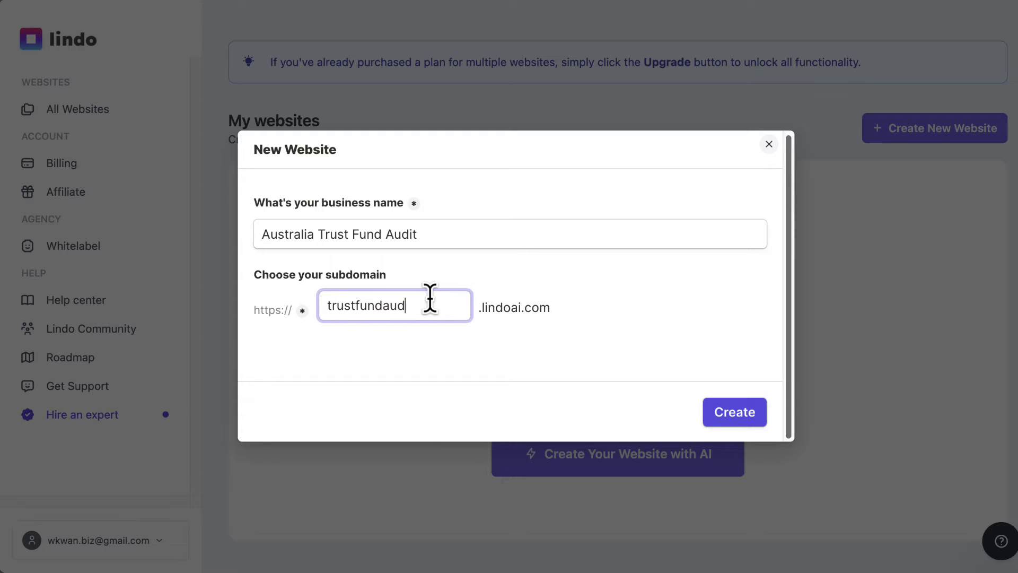
{"action": "left_click", "coordinate": [730, 412]}
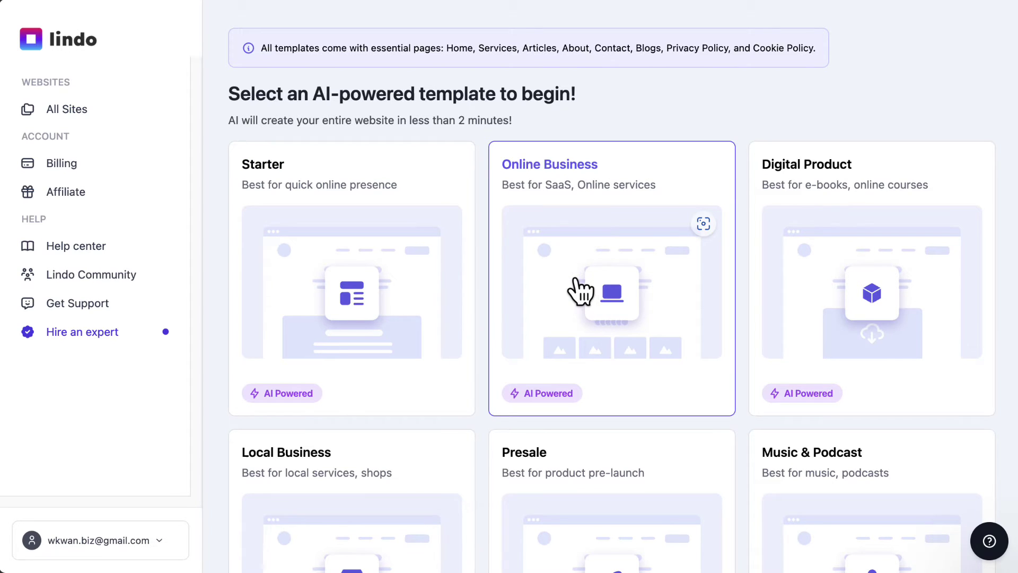
Browse the template grid and choose the Booking template.
{"action": "scroll", "coordinate": [579, 288], "scroll_direction": "down", "scroll_amount": 1}
{"action": "scroll", "coordinate": [809, 278], "scroll_direction": "down", "scroll_amount": 3}
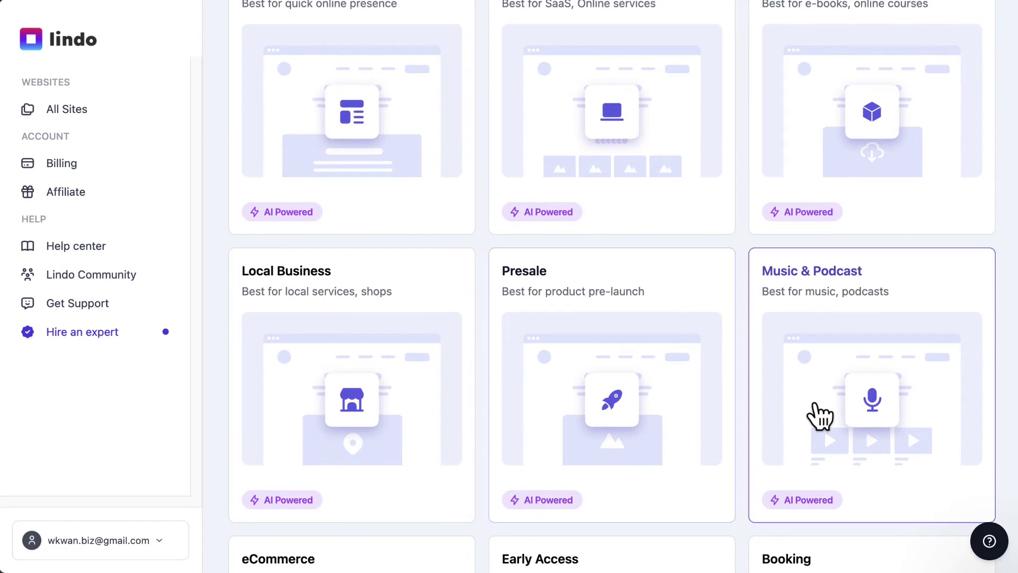
{"action": "scroll", "coordinate": [819, 416], "scroll_direction": "down", "scroll_amount": 5}
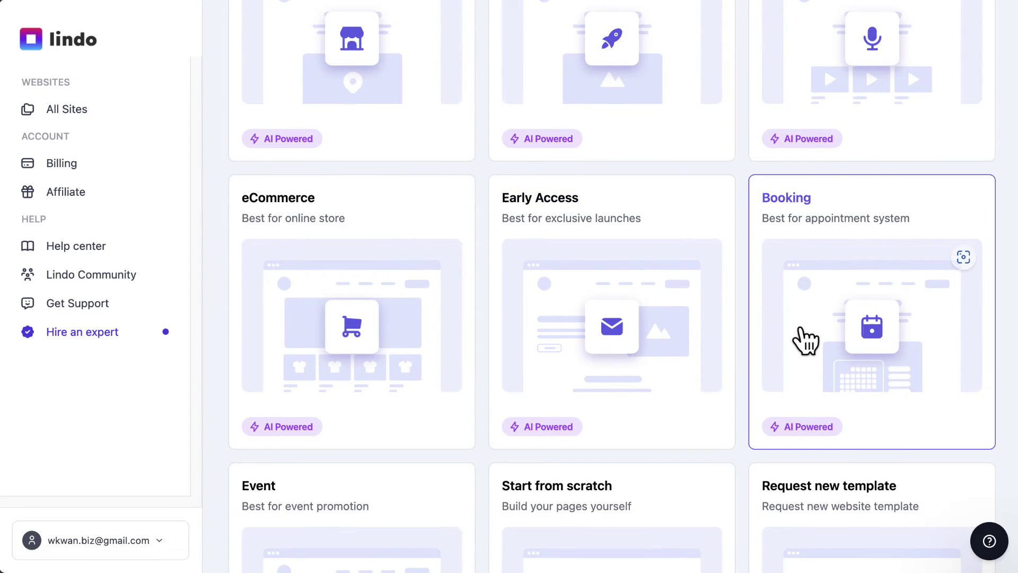
{"action": "scroll", "coordinate": [804, 341], "scroll_direction": "down", "scroll_amount": 3}
{"action": "scroll", "coordinate": [806, 341], "scroll_direction": "down", "scroll_amount": 2}
{"action": "scroll", "coordinate": [806, 341], "scroll_direction": "up", "scroll_amount": 2}
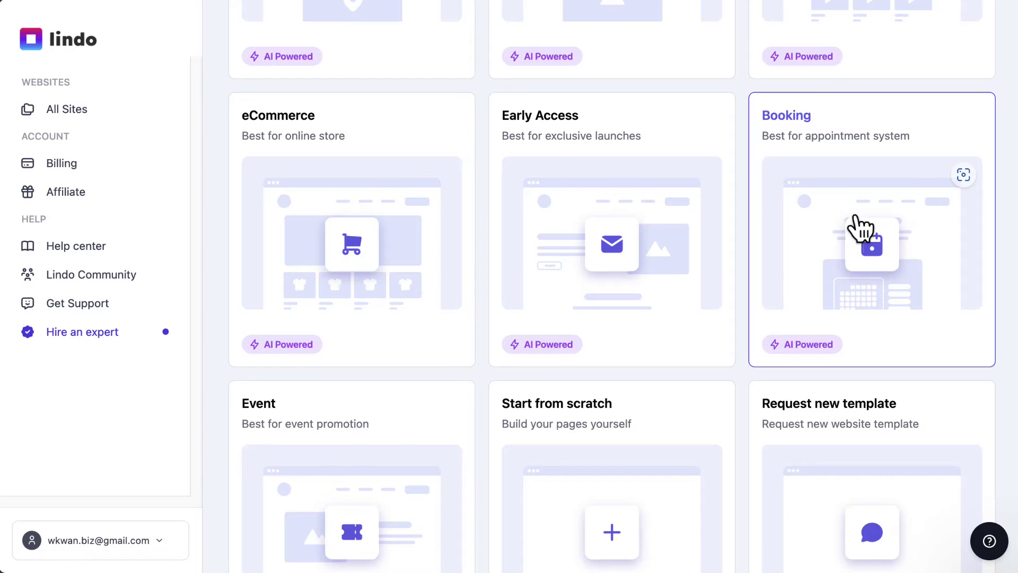
{"action": "left_click", "coordinate": [872, 273]}
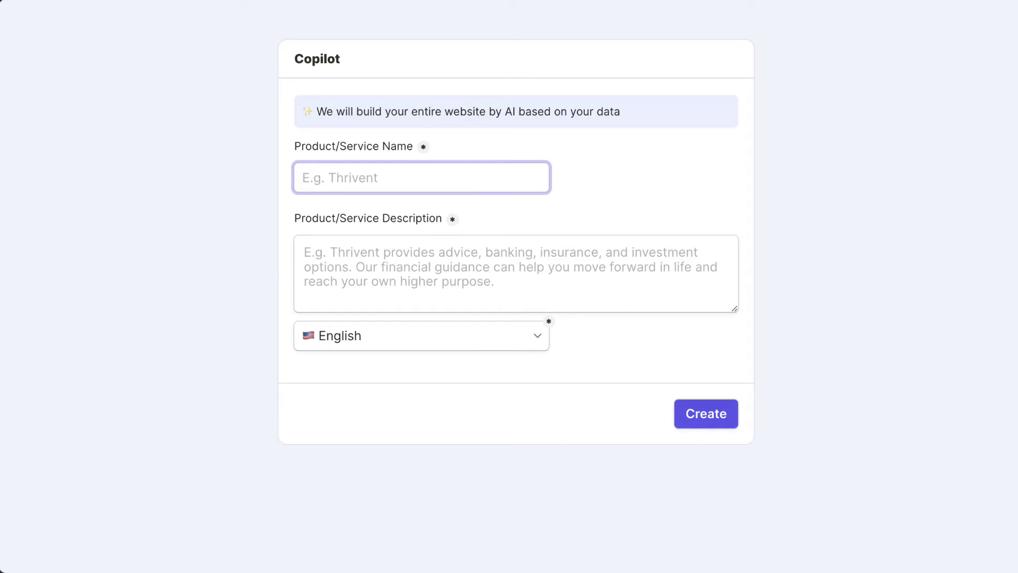
Replace the Product/Service Name with 'Trust Fund'.
{"action": "type", "text": "Trua"}
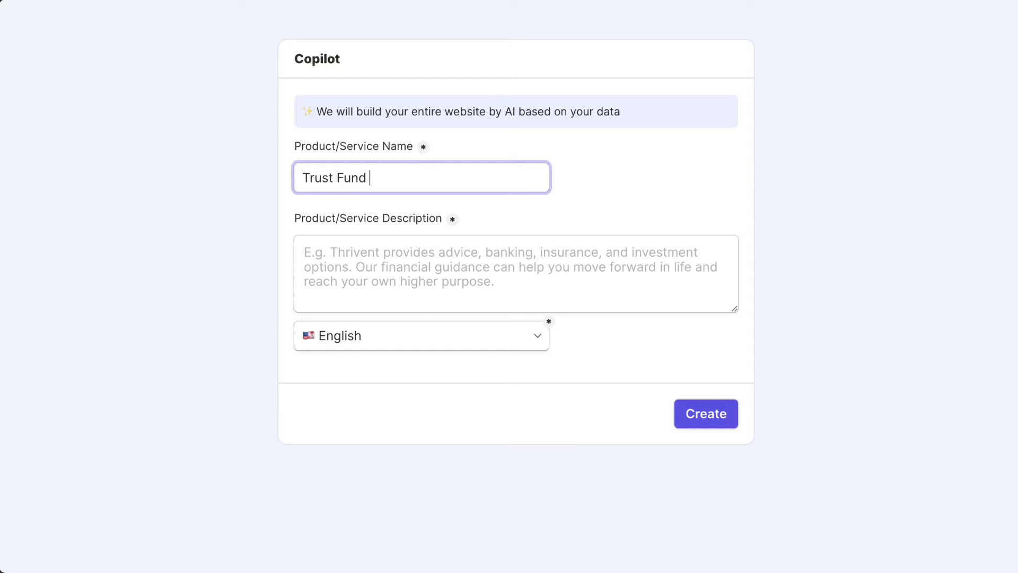
{"action": "type", "text": "Ccouccou"}
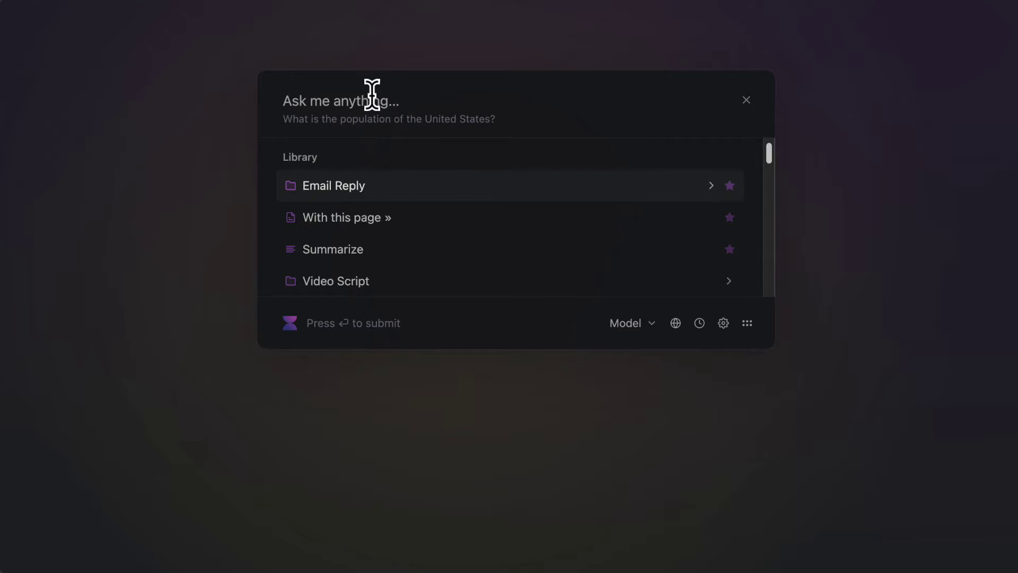
Ask Forla to describe a trust fund accounting audit firm serving Sydney, Australia.
{"action": "left_click", "coordinate": [371, 95]}
{"action": "type", "text": "write me a d"}
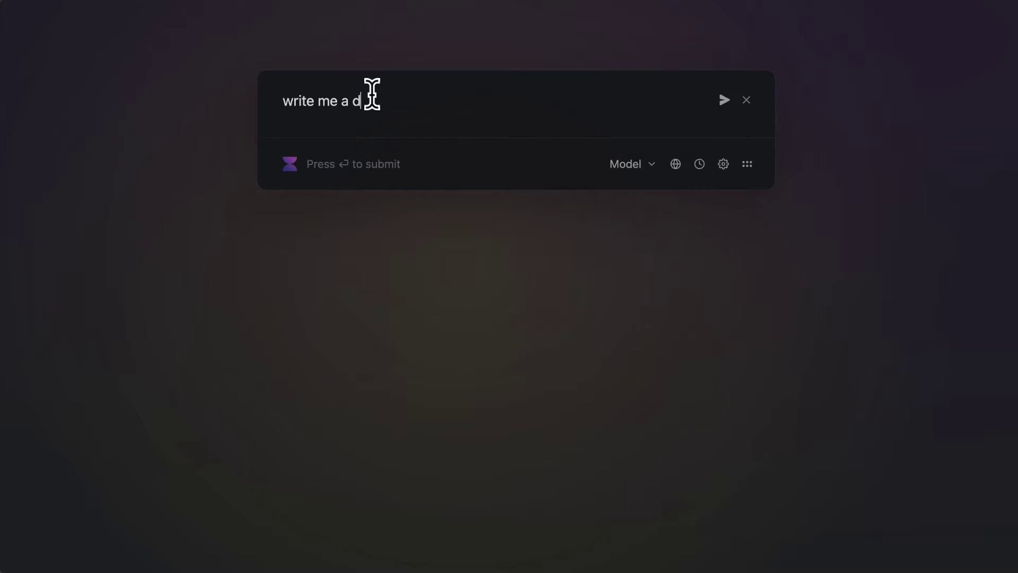
{"action": "type", "text": "escription for"}
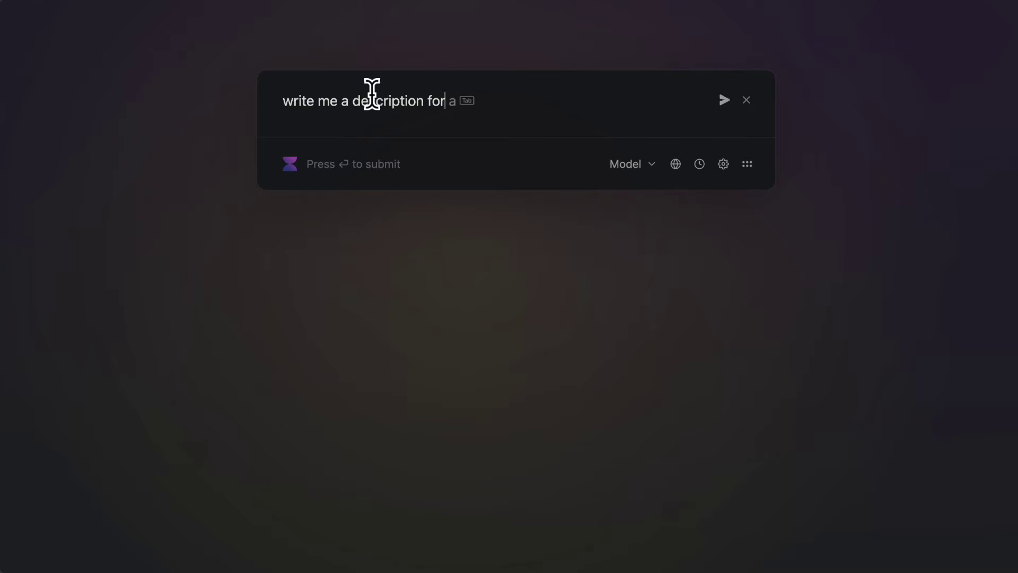
{"action": "type", "text": " a trust fund "}
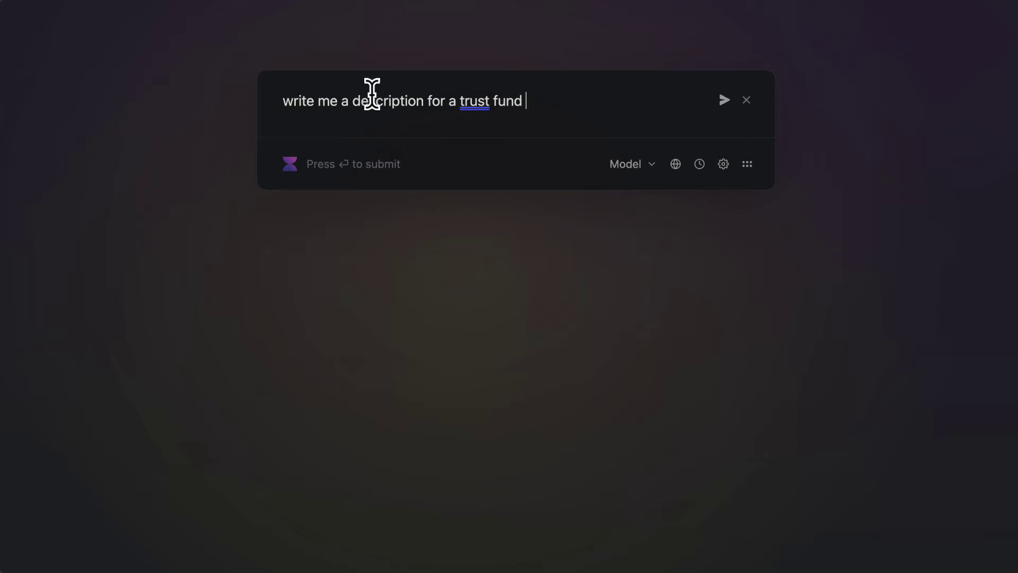
{"action": "type", "text": "accounting"}
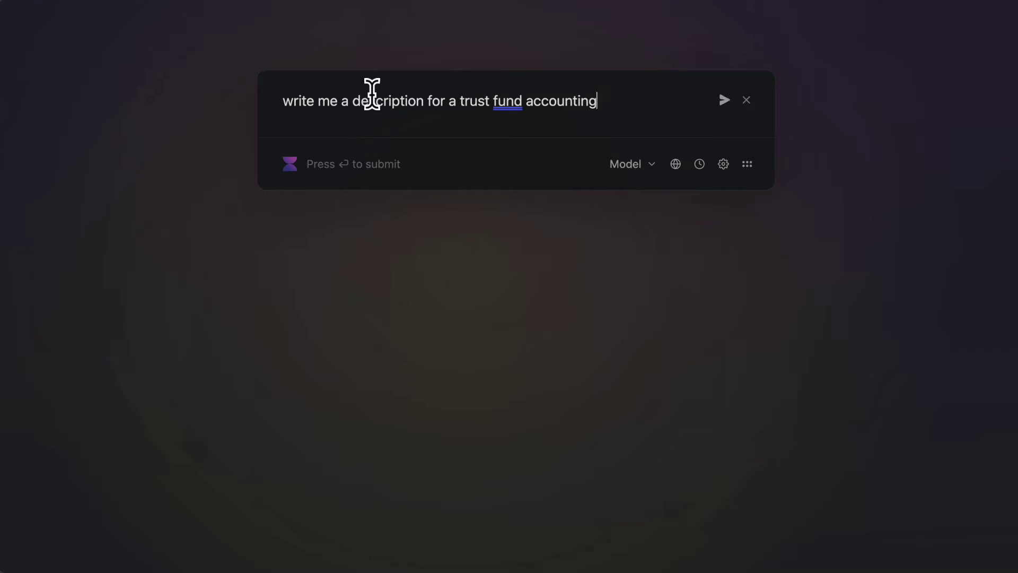
{"action": "type", "text": " audit firm that provides "}
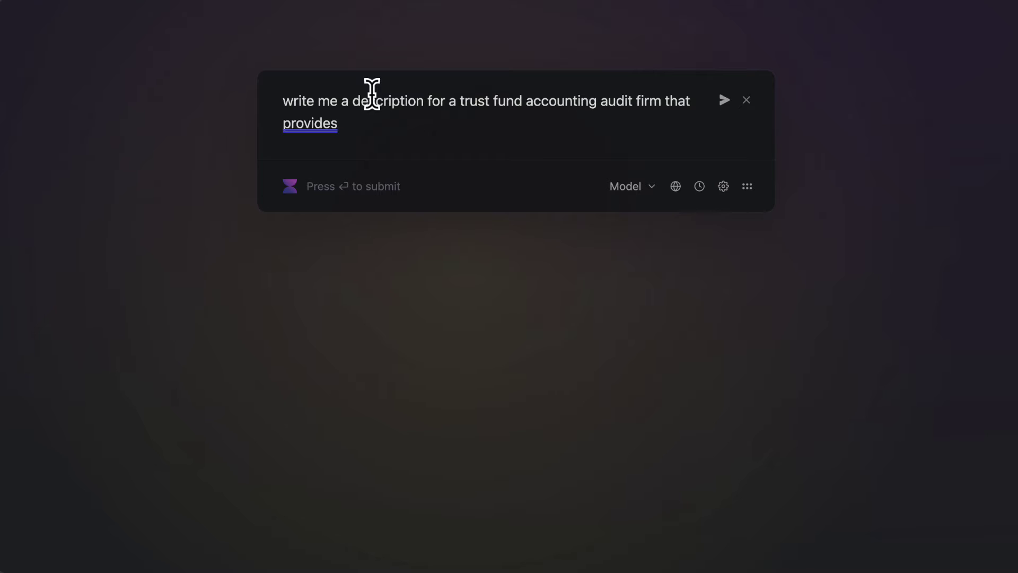
{"action": "type", "text": "audit serv"}
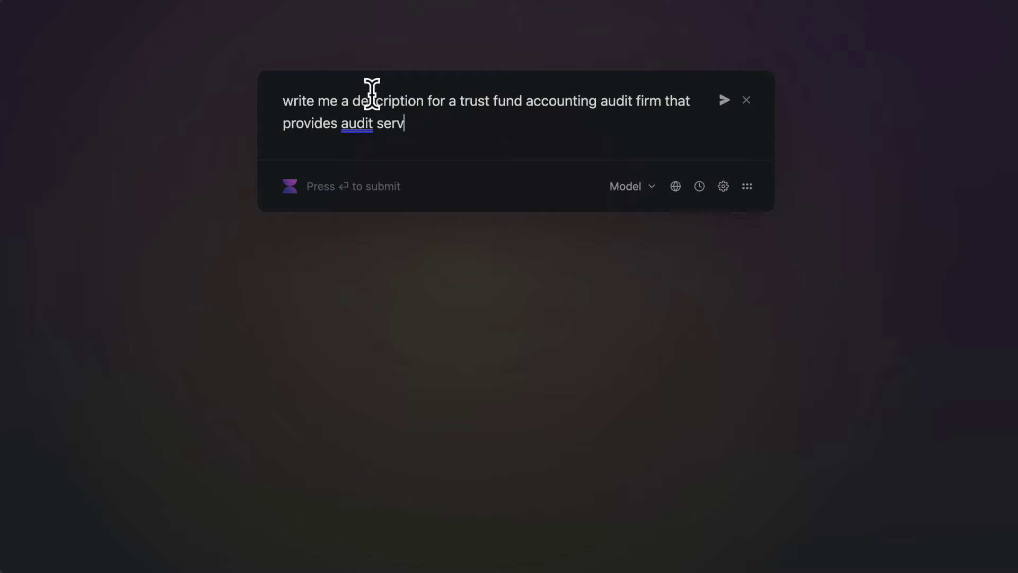
{"action": "type", "text": "ices in Sydney Au"}
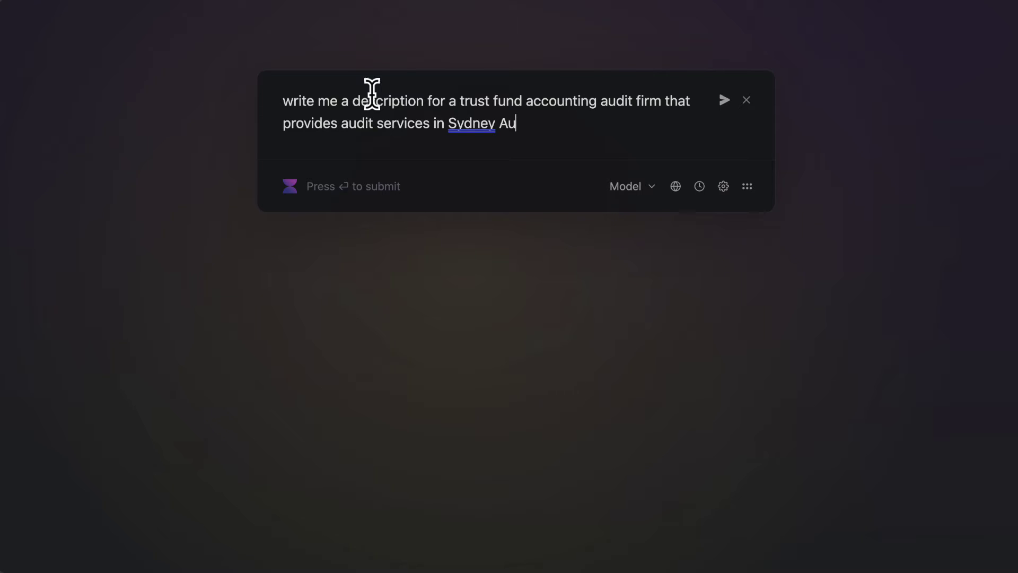
{"action": "type", "text": "stralia"}
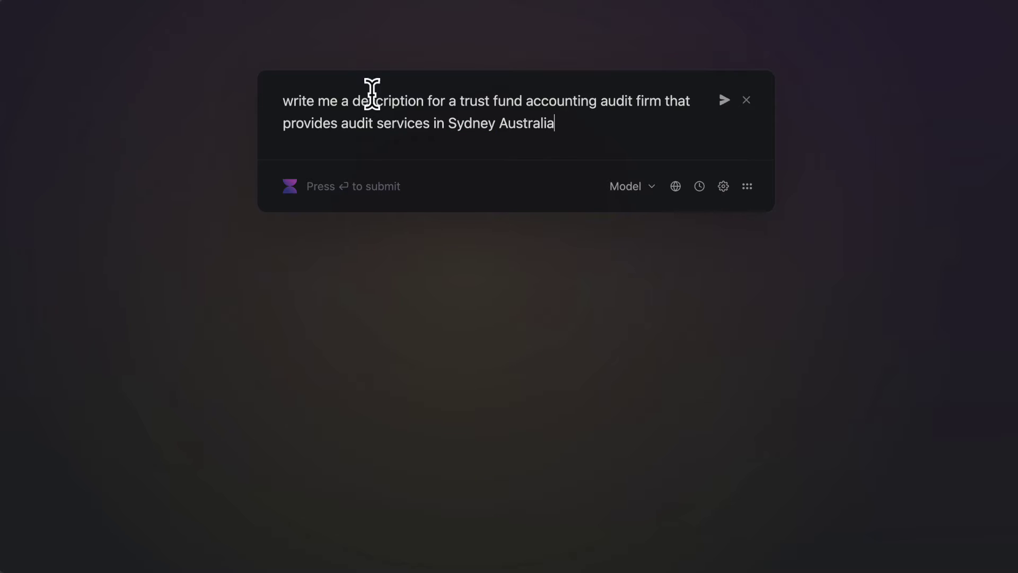
{"action": "left_click", "coordinate": [621, 190]}
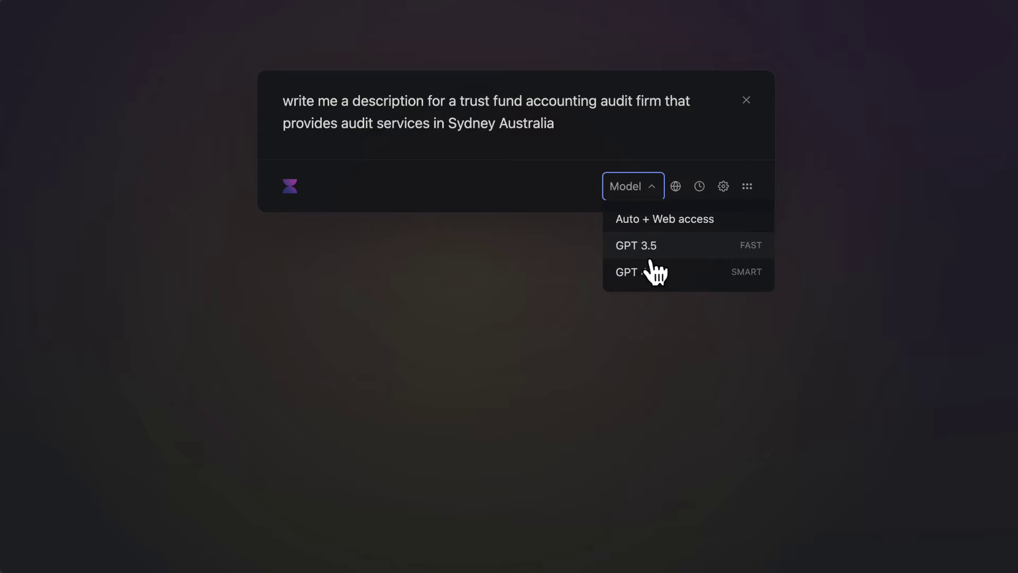
Submit the request, stop generation, and select the 'Sydney Trust Audit Solutions' title and first paragraph.
{"action": "left_click", "coordinate": [576, 121]}
{"action": "key", "text": "Return"}
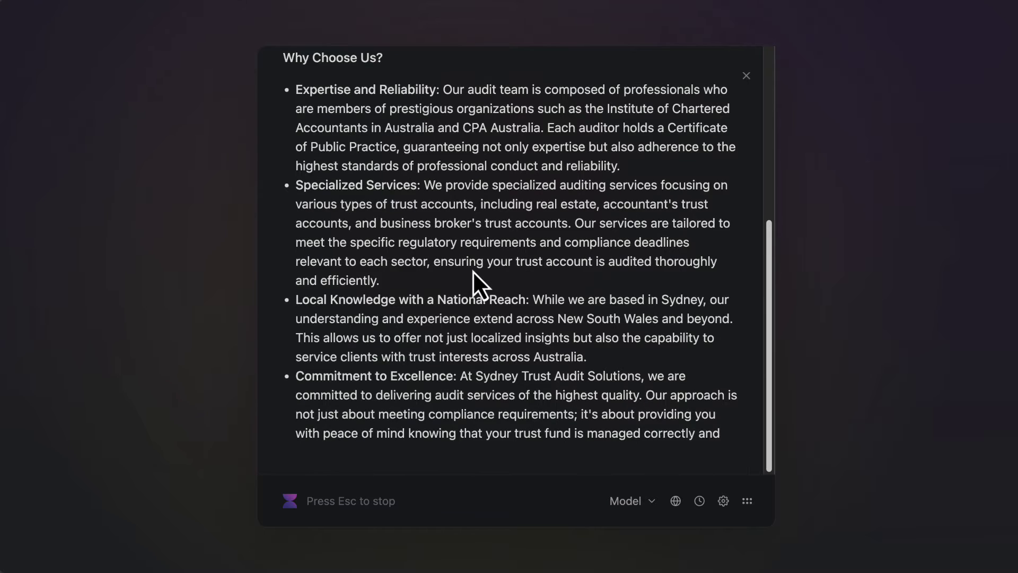
{"action": "key", "text": "Escape"}
{"action": "scroll", "coordinate": [472, 270], "scroll_direction": "up", "scroll_amount": 10}
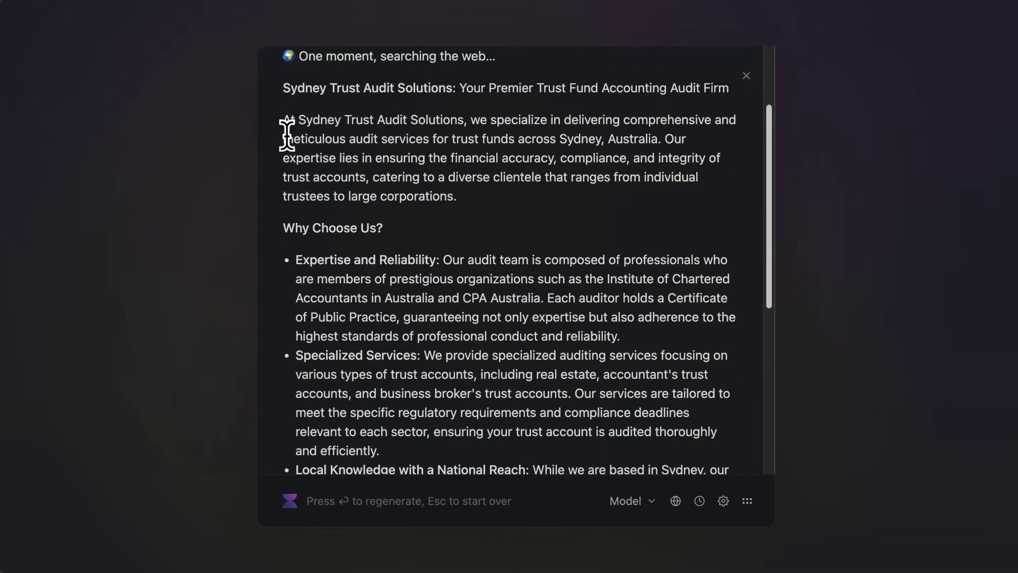
{"action": "scroll", "coordinate": [287, 139], "scroll_direction": "up", "scroll_amount": 2}
{"action": "left_click_drag", "start_coordinate": [284, 152], "coordinate": [488, 274]}
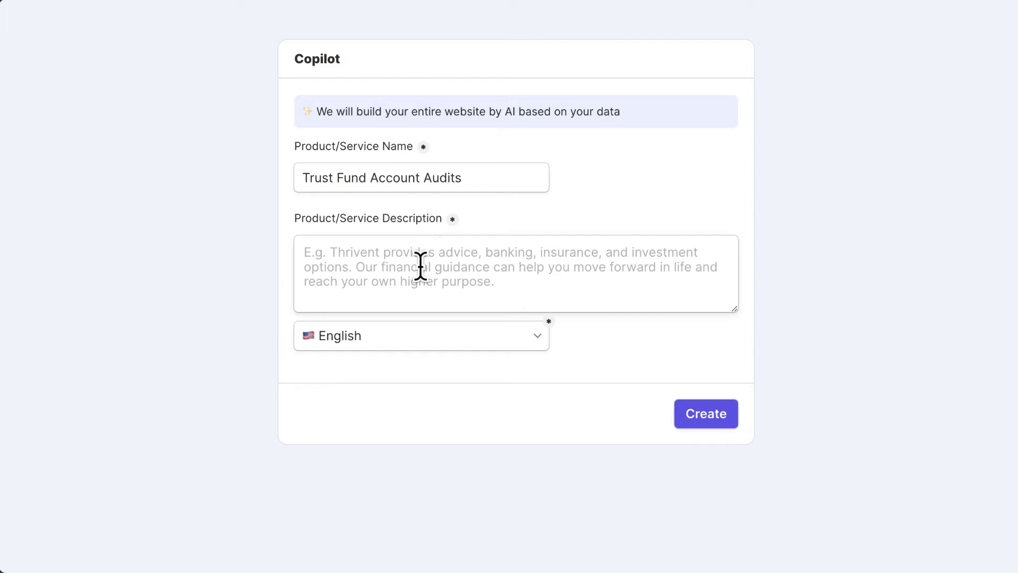
Paste the Sydney Trust Audit Solutions text into the Product/Service Description field.
{"action": "left_click", "coordinate": [420, 266]}
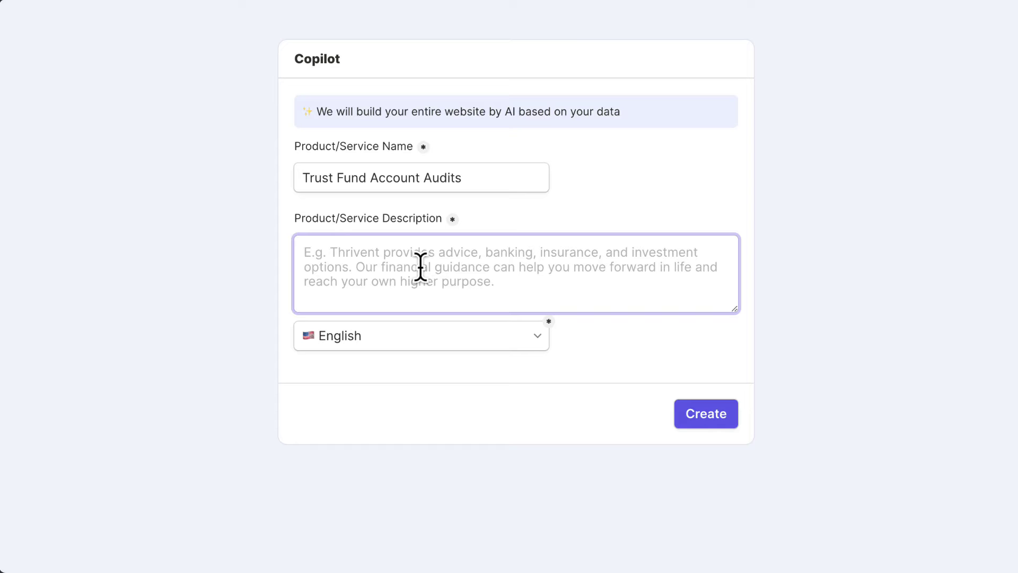
{"action": "key", "text": "ctrl+v"}
{"action": "scroll", "coordinate": [421, 266], "scroll_direction": "up", "scroll_amount": 5}
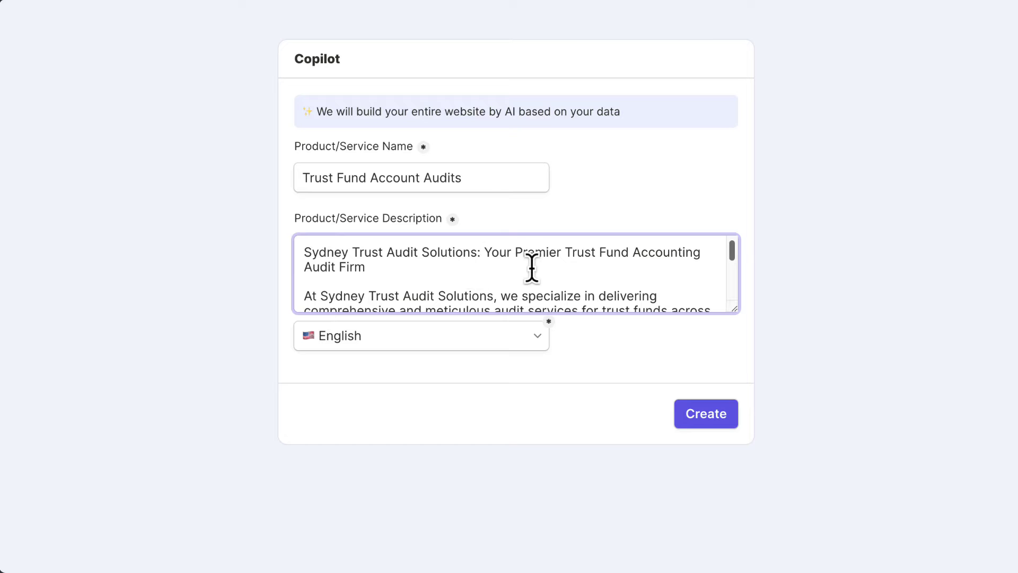
{"action": "scroll", "coordinate": [460, 276], "scroll_direction": "down", "scroll_amount": 2}
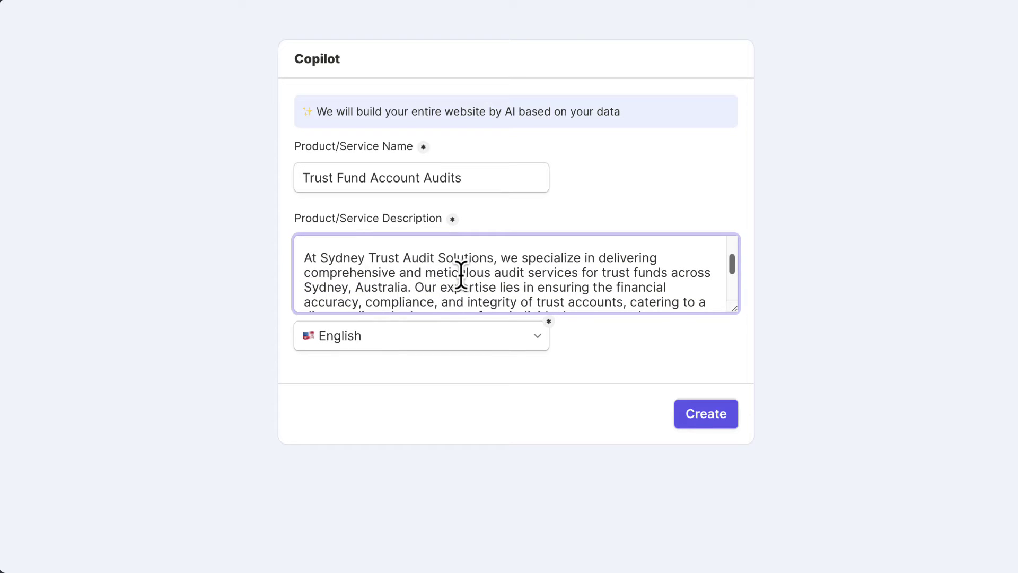
{"action": "scroll", "coordinate": [437, 280], "scroll_direction": "down", "scroll_amount": 2}
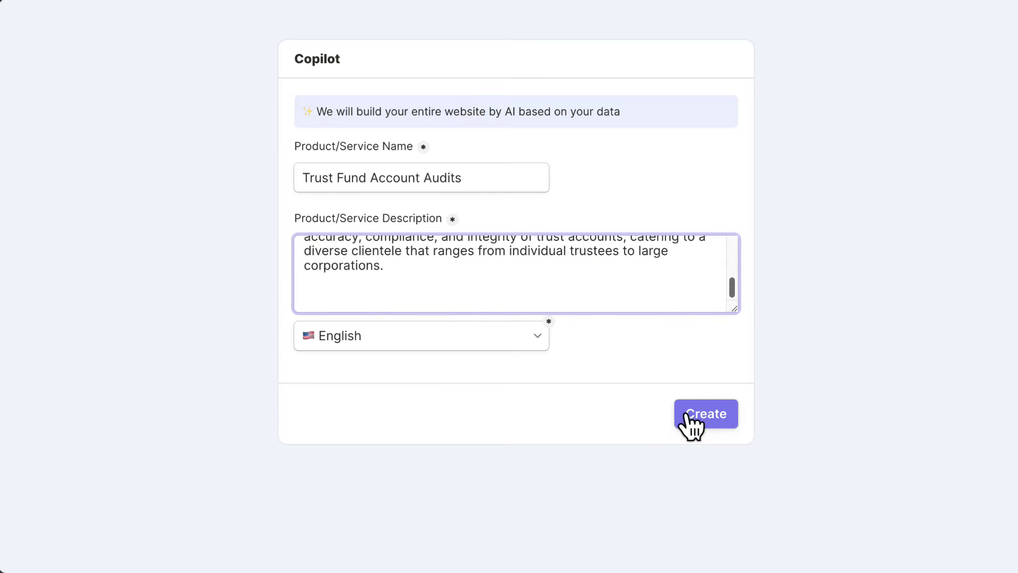
Keep the website language as English and start building the site.
{"action": "left_click", "coordinate": [435, 339]}
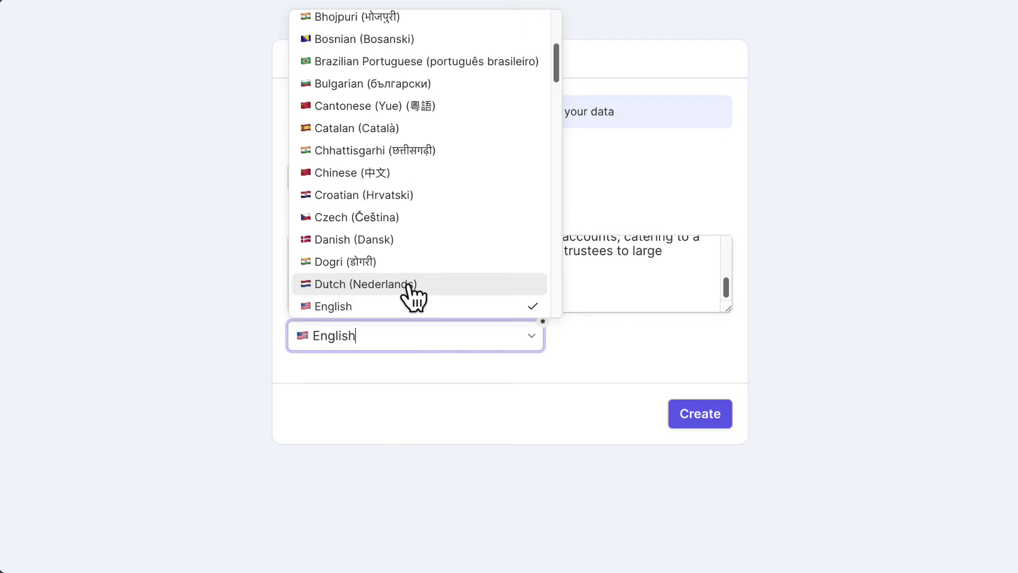
{"action": "scroll", "coordinate": [446, 148], "scroll_direction": "up", "scroll_amount": 5}
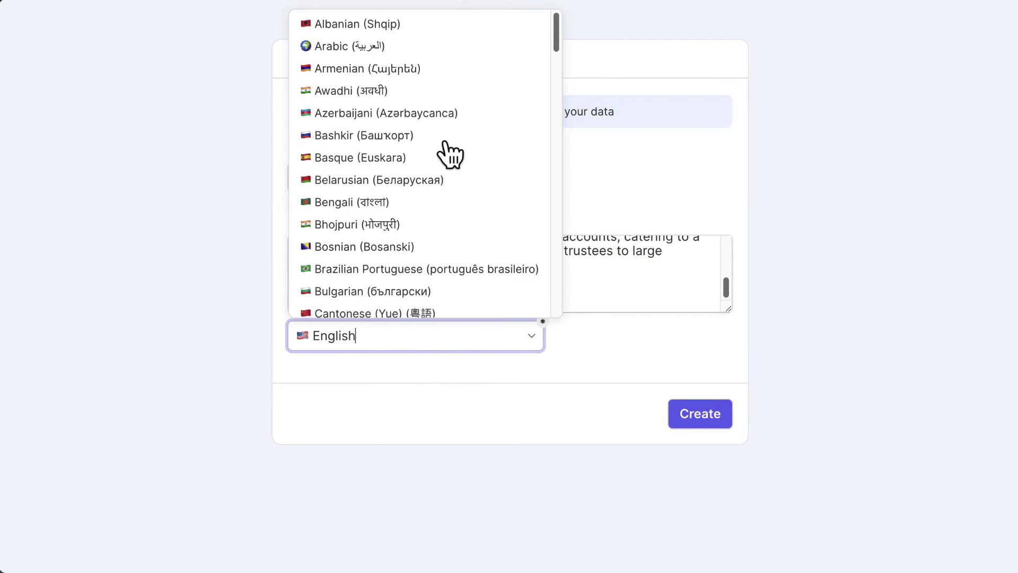
{"action": "scroll", "coordinate": [450, 154], "scroll_direction": "down", "scroll_amount": 20}
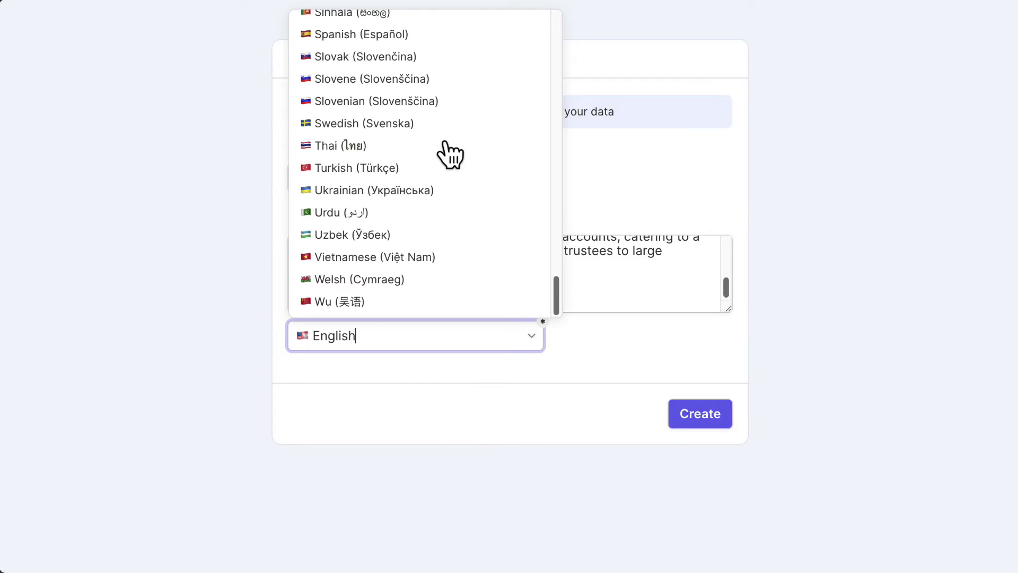
{"action": "scroll", "coordinate": [450, 154], "scroll_direction": "up", "scroll_amount": 10}
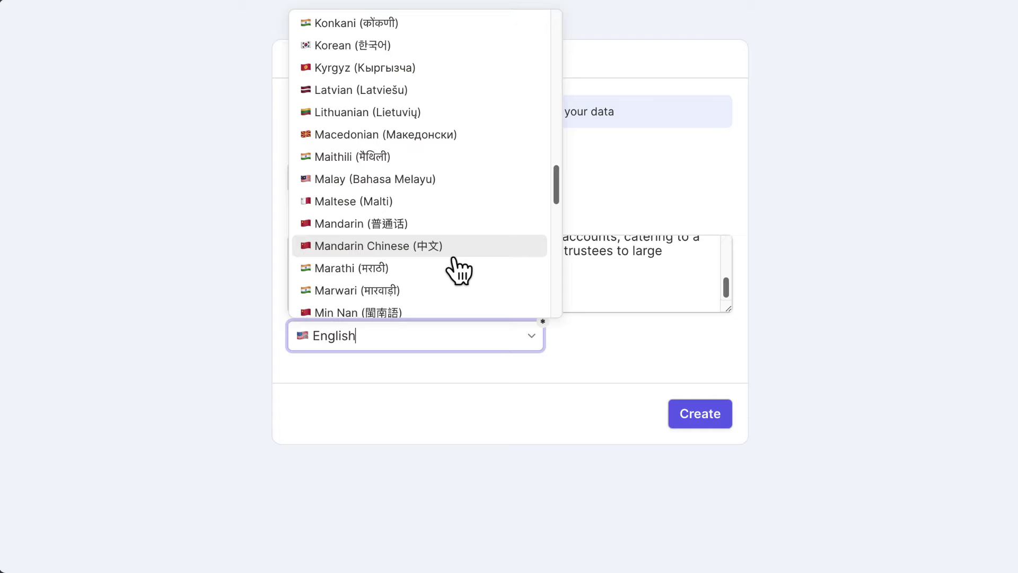
{"action": "scroll", "coordinate": [458, 271], "scroll_direction": "down", "scroll_amount": 3}
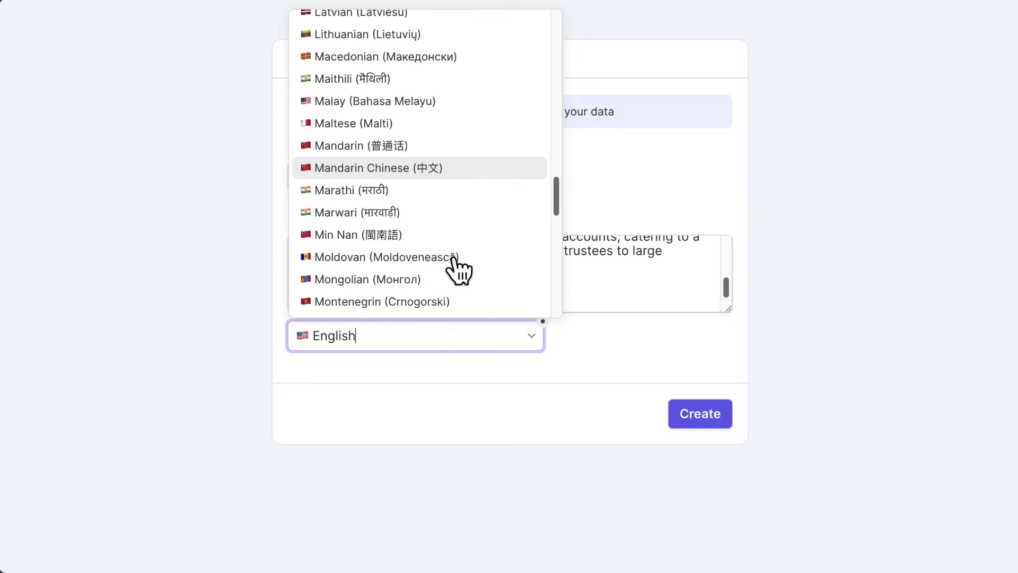
{"action": "scroll", "coordinate": [458, 271], "scroll_direction": "up", "scroll_amount": 15}
{"action": "scroll", "coordinate": [458, 270], "scroll_direction": "up", "scroll_amount": 3}
{"action": "scroll", "coordinate": [459, 271], "scroll_direction": "down", "scroll_amount": 1}
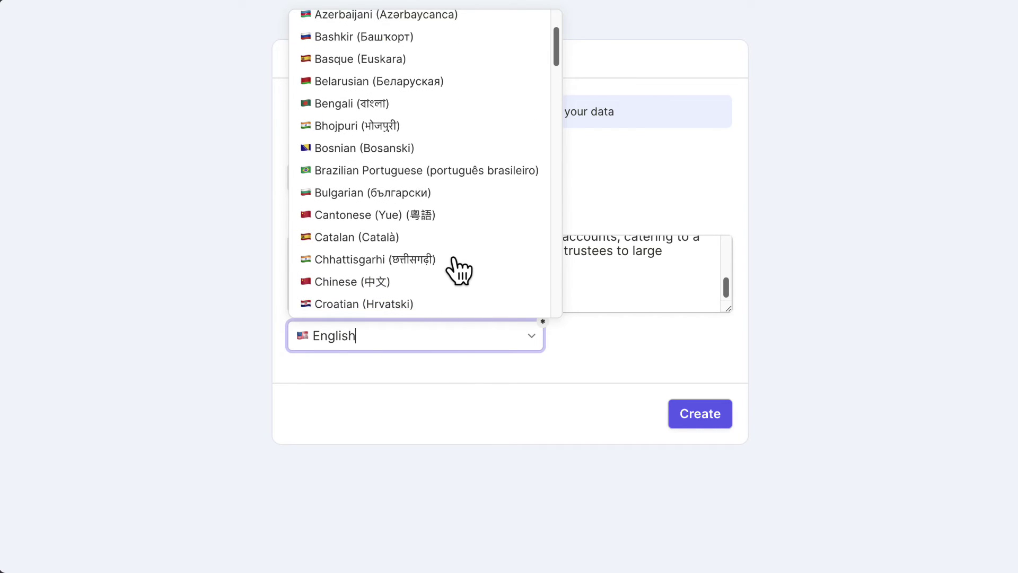
{"action": "scroll", "coordinate": [459, 271], "scroll_direction": "up", "scroll_amount": 3}
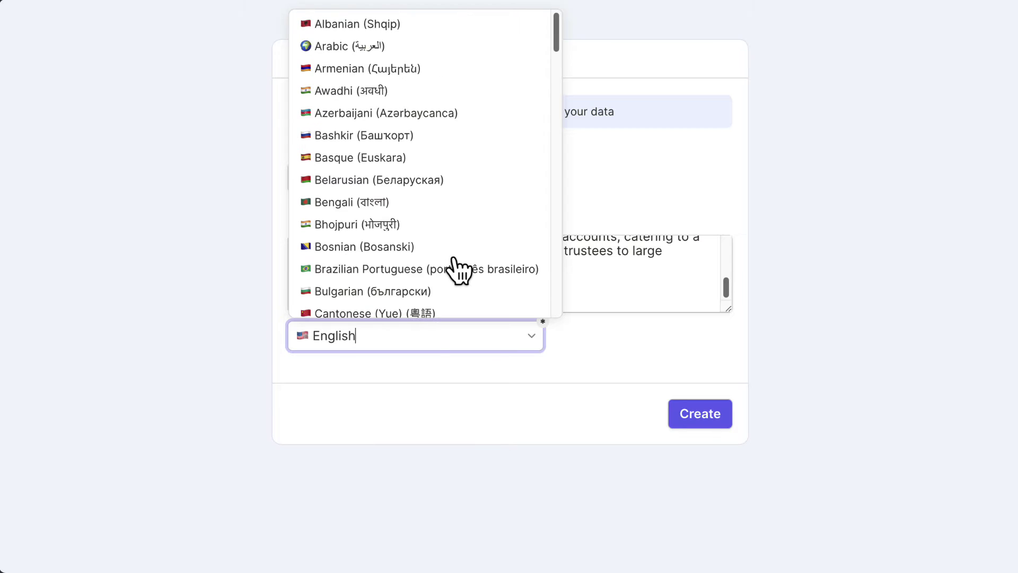
{"action": "left_click", "coordinate": [132, 212]}
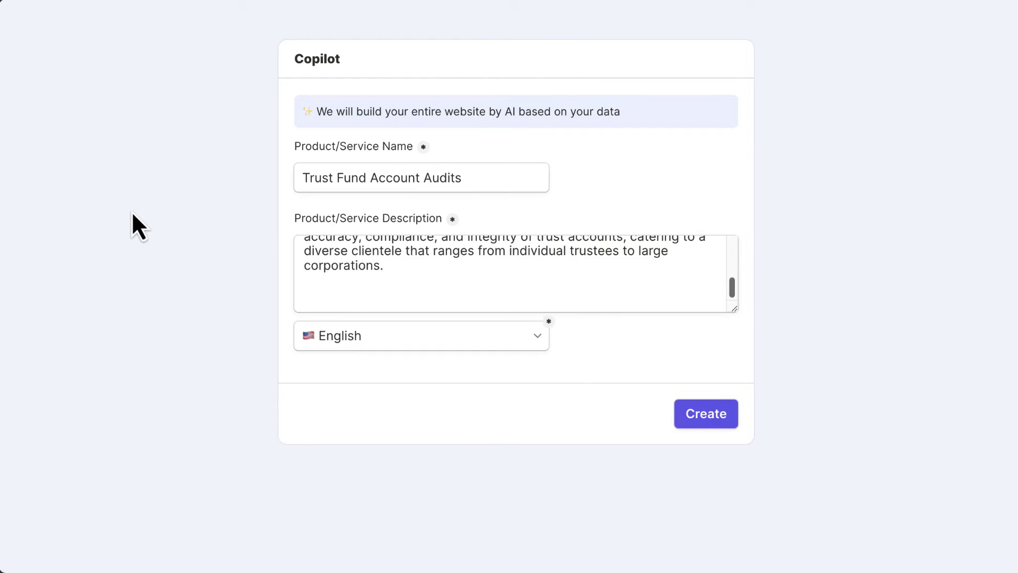
{"action": "left_click", "coordinate": [707, 416]}
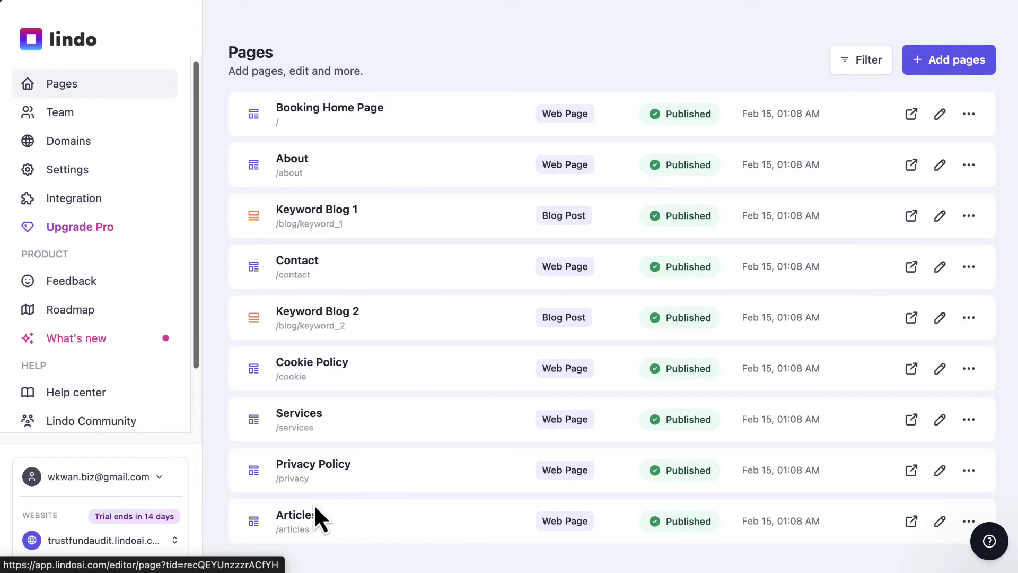
Scroll the nine published pages, from Booking Home Page to Articles.
{"action": "scroll", "coordinate": [744, 231], "scroll_direction": "down", "scroll_amount": 2}
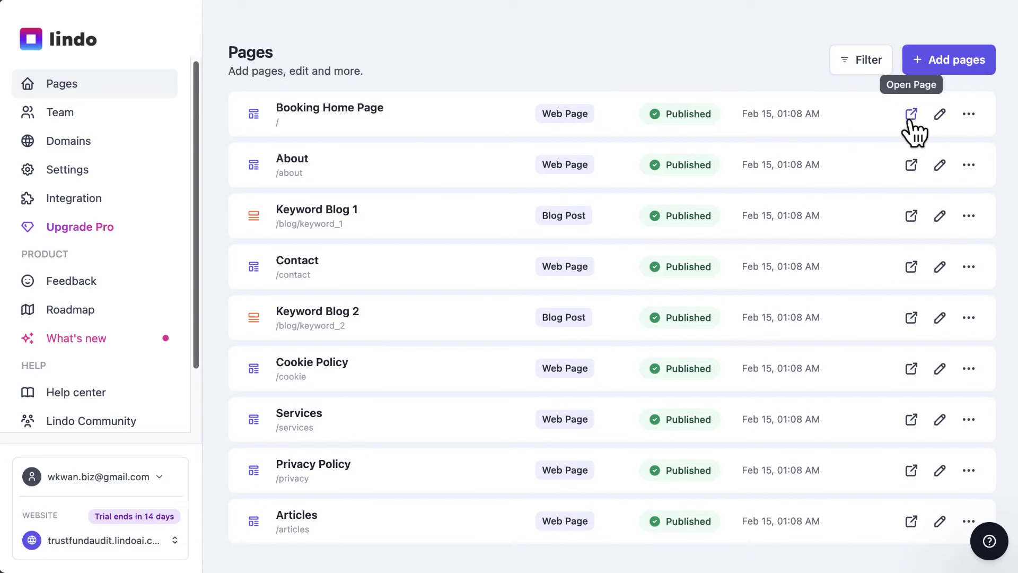
Open the live Booking Home Page and scroll down to the embedded Calendly booking calendar.
{"action": "left_click", "coordinate": [912, 115]}
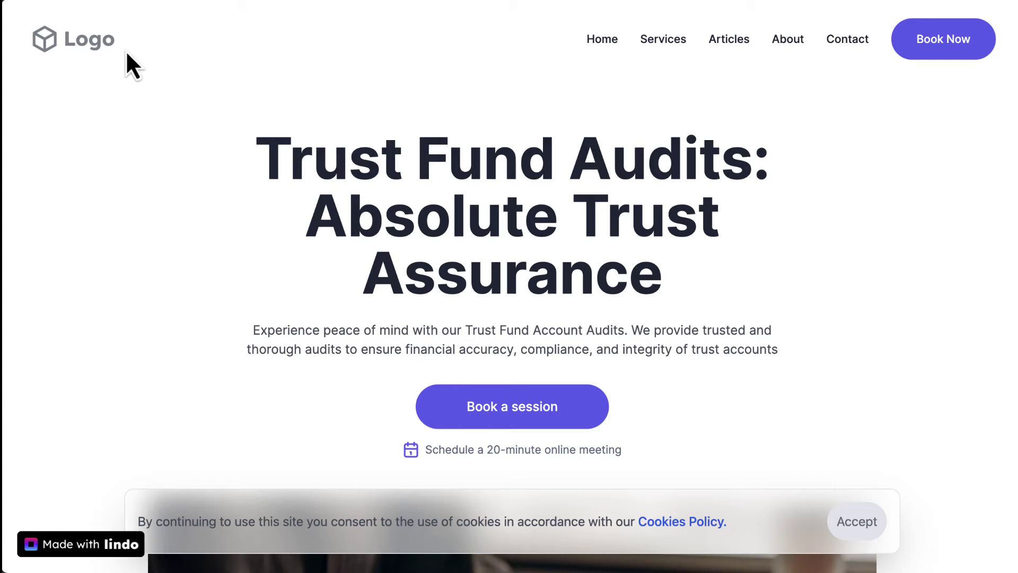
{"action": "scroll", "coordinate": [547, 95], "scroll_direction": "down", "scroll_amount": 1}
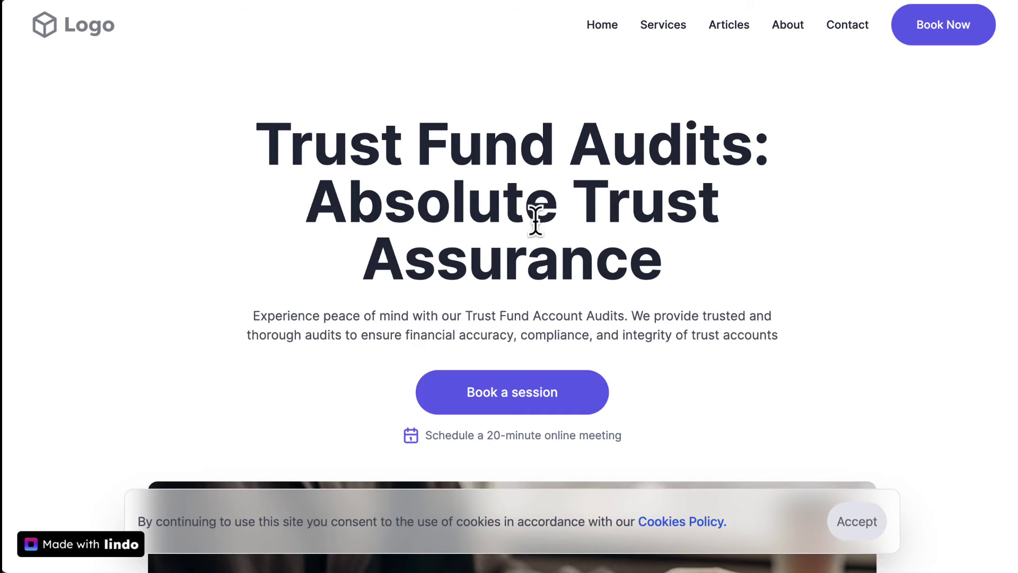
{"action": "scroll", "coordinate": [466, 227], "scroll_direction": "down", "scroll_amount": 3}
{"action": "scroll", "coordinate": [396, 220], "scroll_direction": "down", "scroll_amount": 4}
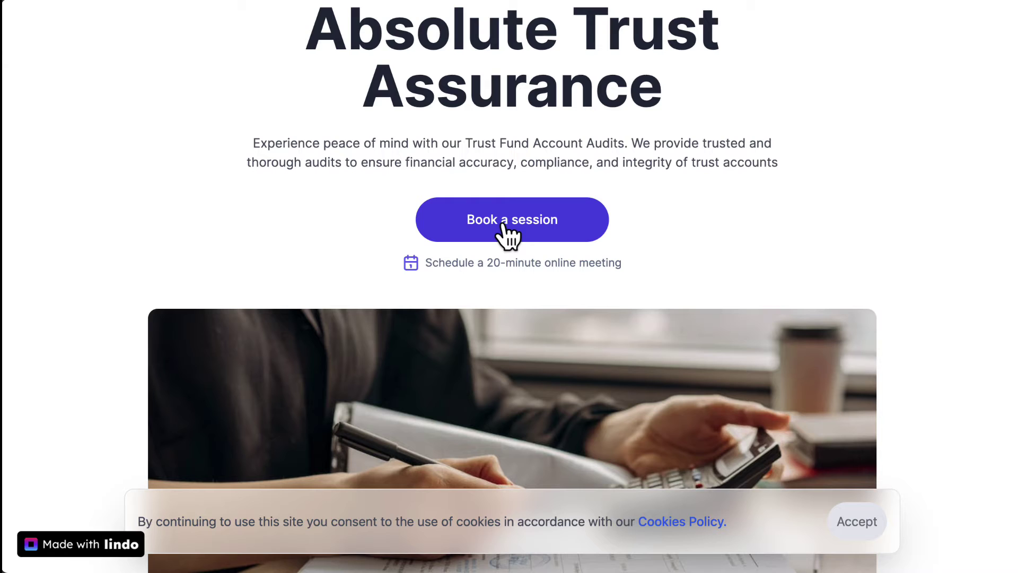
{"action": "scroll", "coordinate": [762, 224], "scroll_direction": "down", "scroll_amount": 3}
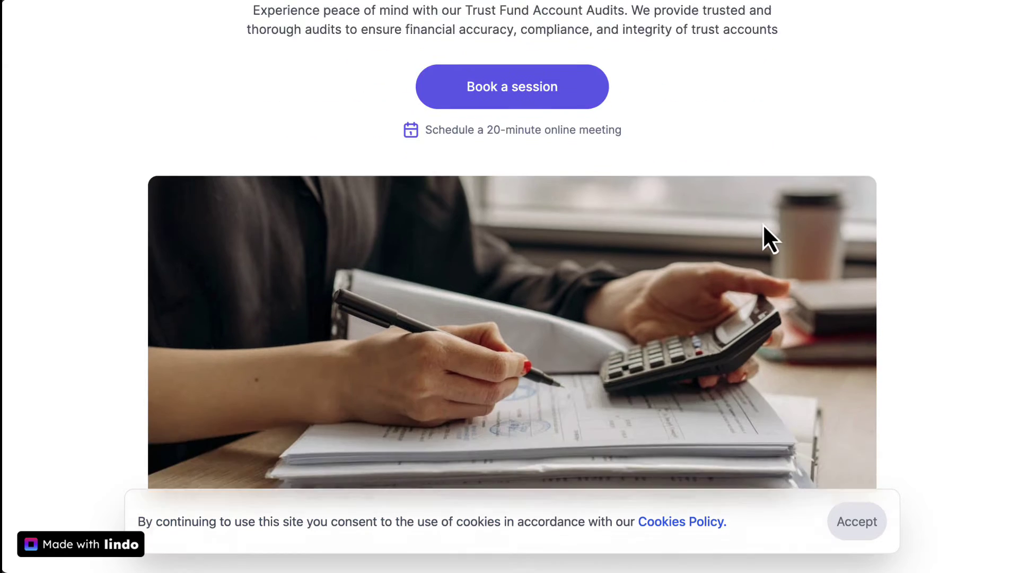
{"action": "scroll", "coordinate": [763, 224], "scroll_direction": "down", "scroll_amount": 2}
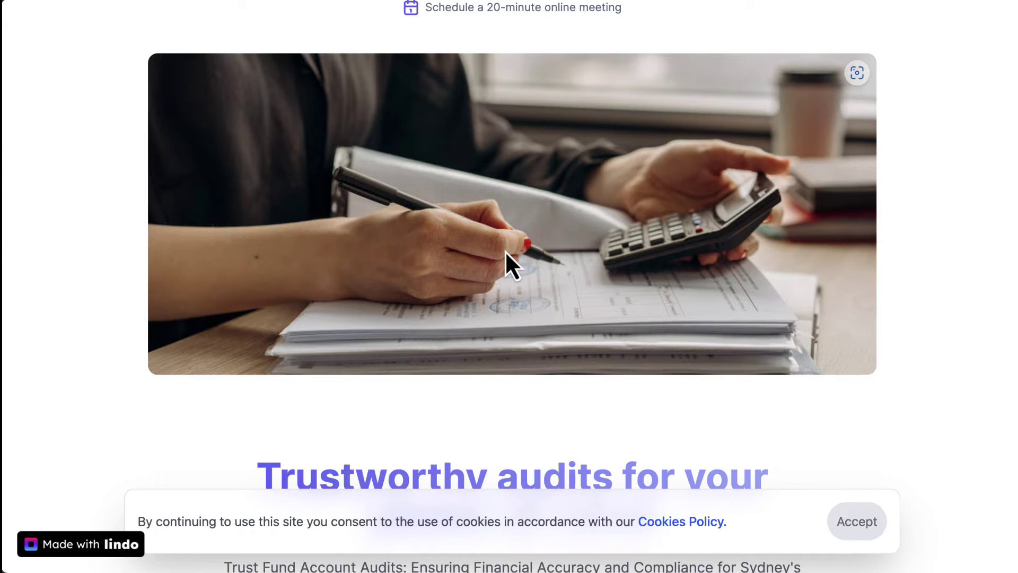
{"action": "scroll", "coordinate": [505, 250], "scroll_direction": "down", "scroll_amount": 6}
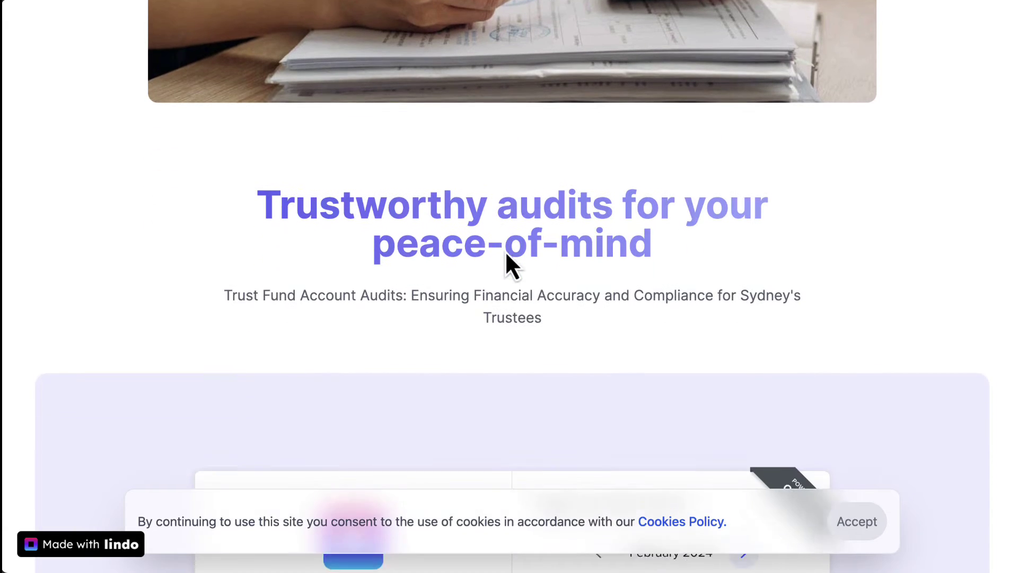
{"action": "scroll", "coordinate": [506, 254], "scroll_direction": "down", "scroll_amount": 1}
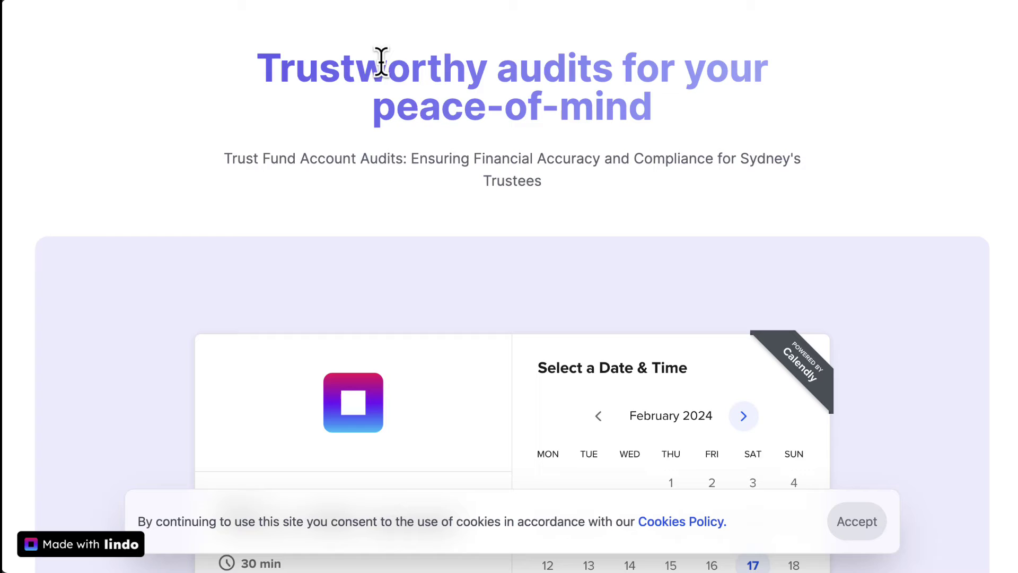
{"action": "scroll", "coordinate": [466, 182], "scroll_direction": "down", "scroll_amount": 3}
{"action": "scroll", "coordinate": [627, 228], "scroll_direction": "down", "scroll_amount": 2}
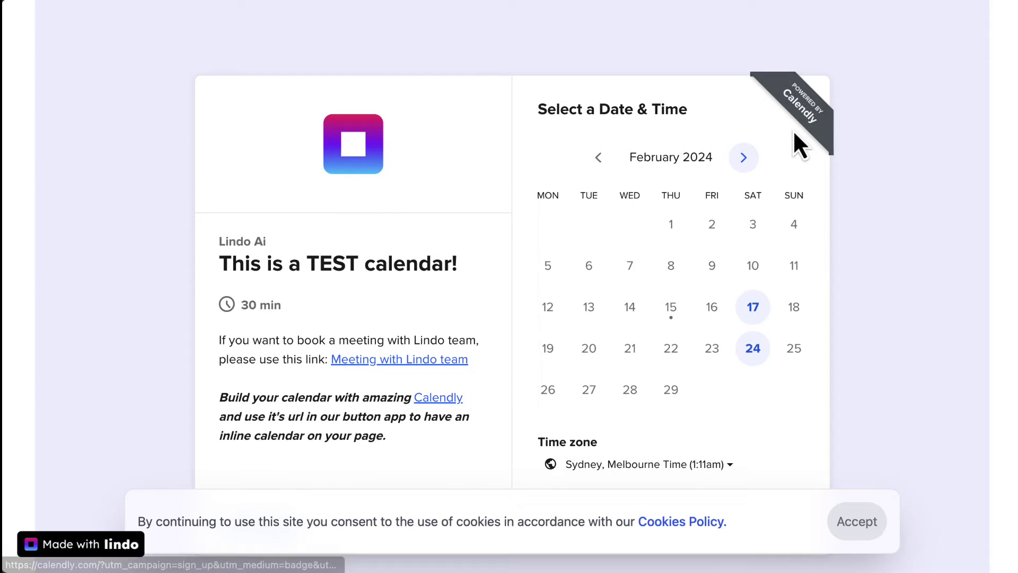
{"action": "scroll", "coordinate": [752, 212], "scroll_direction": "down", "scroll_amount": 1}
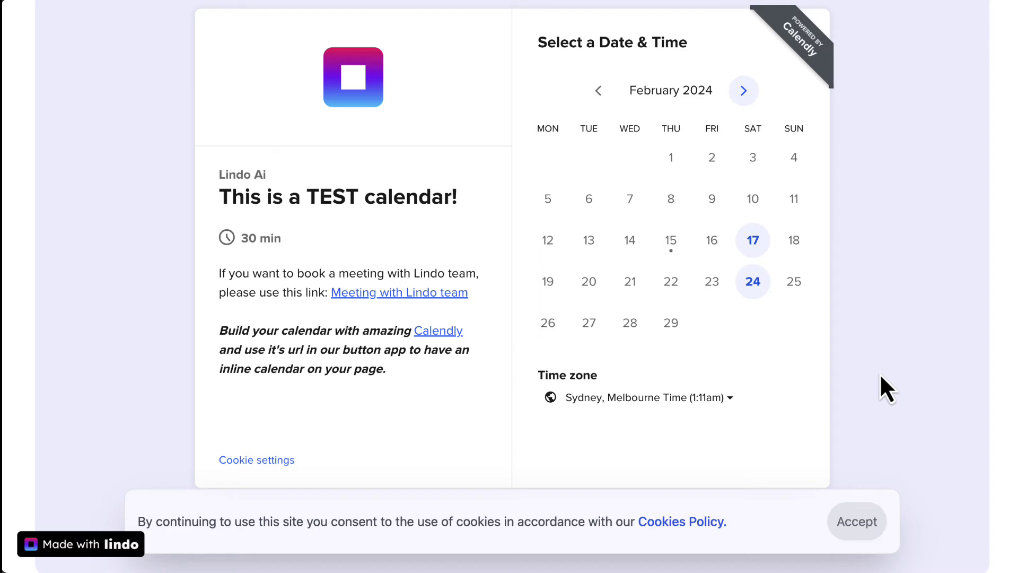
{"action": "scroll", "coordinate": [880, 376], "scroll_direction": "down", "scroll_amount": 2}
{"action": "scroll", "coordinate": [880, 376], "scroll_direction": "down", "scroll_amount": 3}
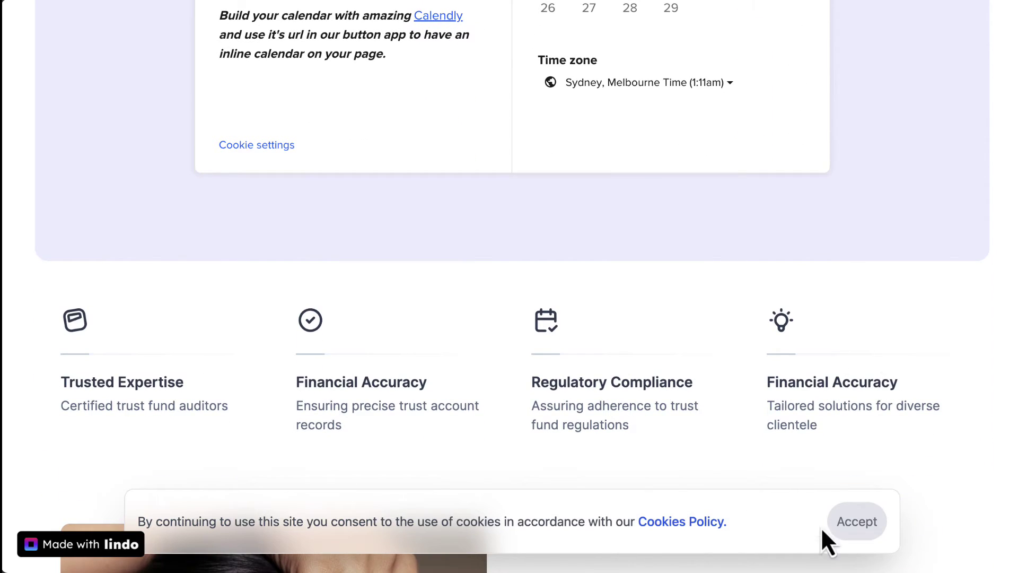
{"action": "left_click", "coordinate": [847, 537]}
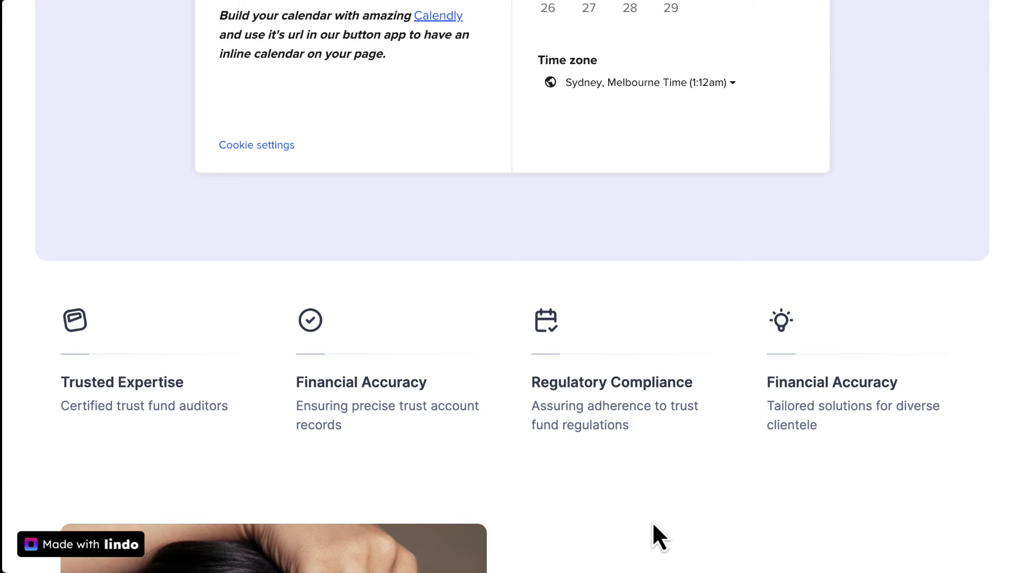
{"action": "scroll", "coordinate": [652, 521], "scroll_direction": "down", "scroll_amount": 4}
{"action": "scroll", "coordinate": [652, 520], "scroll_direction": "up", "scroll_amount": 1}
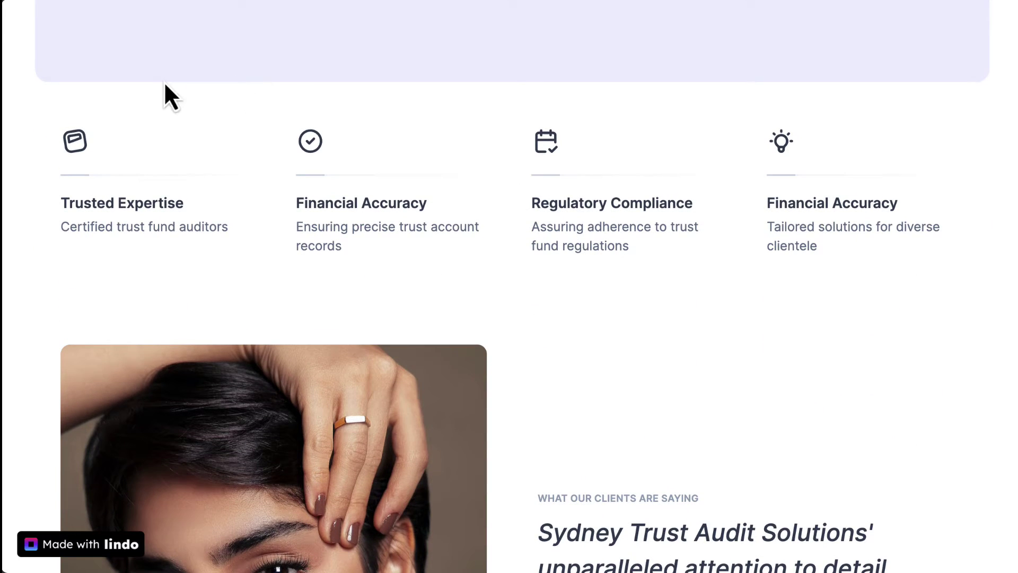
{"action": "left_click_drag", "start_coordinate": [61, 114], "coordinate": [720, 282]}
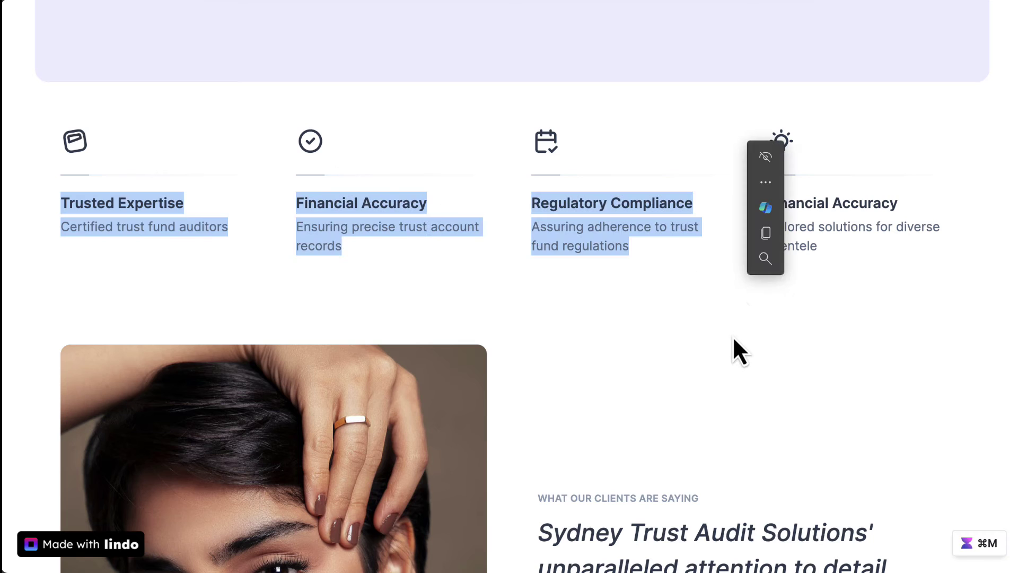
{"action": "left_click", "coordinate": [680, 329]}
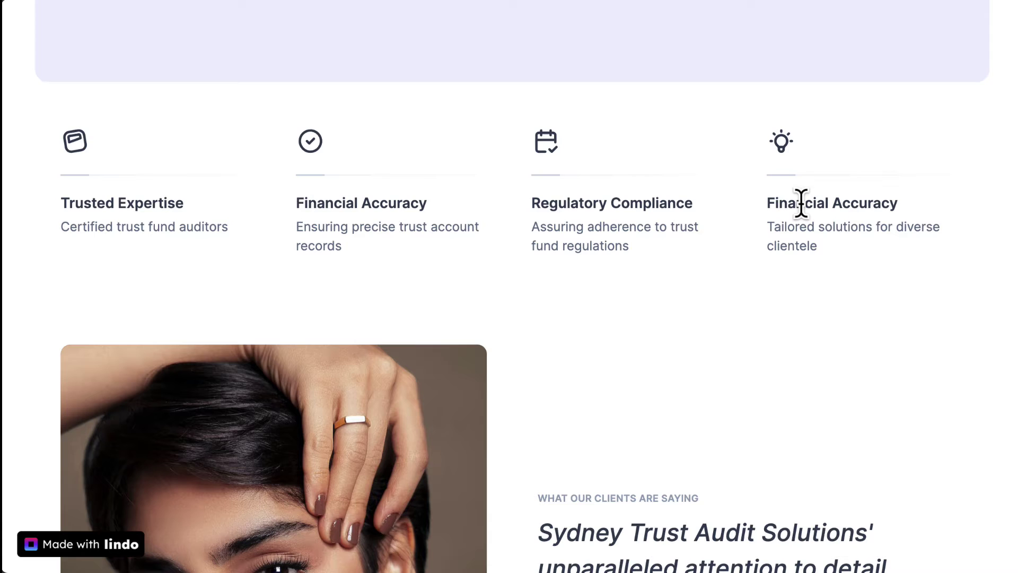
{"action": "scroll", "coordinate": [514, 260], "scroll_direction": "down", "scroll_amount": 5}
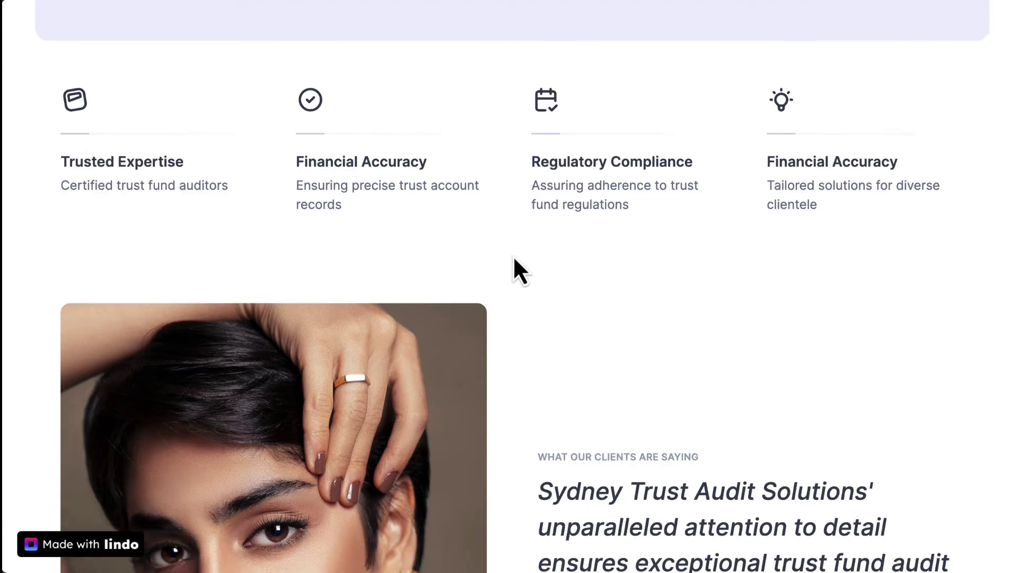
{"action": "scroll", "coordinate": [513, 256], "scroll_direction": "down", "scroll_amount": 3}
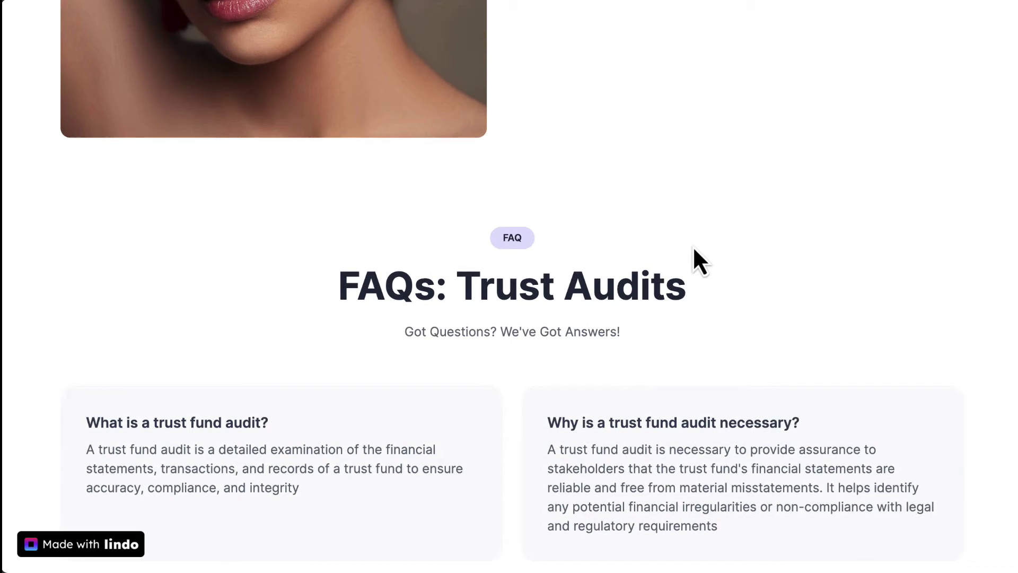
{"action": "scroll", "coordinate": [691, 245], "scroll_direction": "down", "scroll_amount": 4}
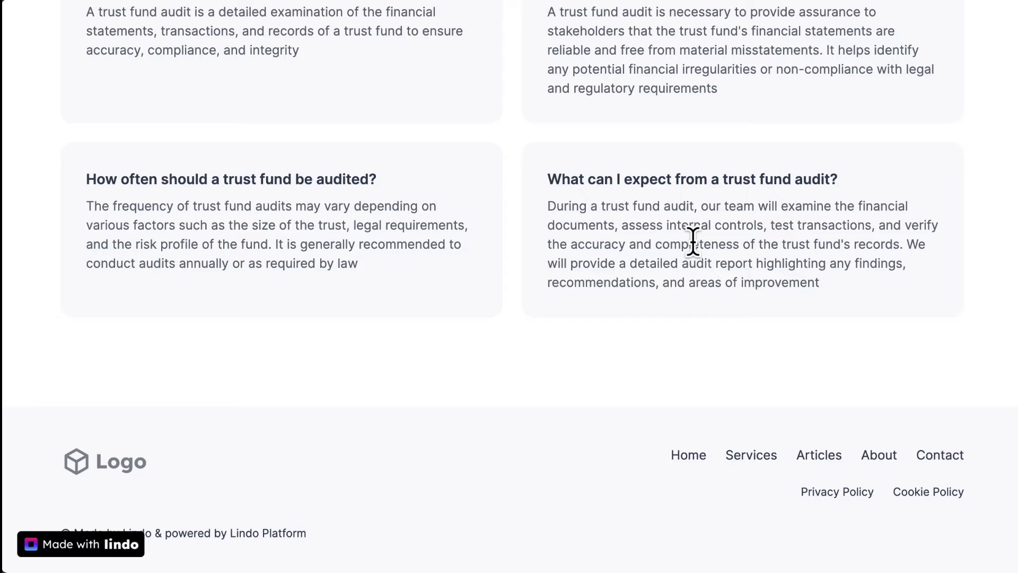
Go to the Services page from the footer and scroll through it.
{"action": "left_click", "coordinate": [754, 459]}
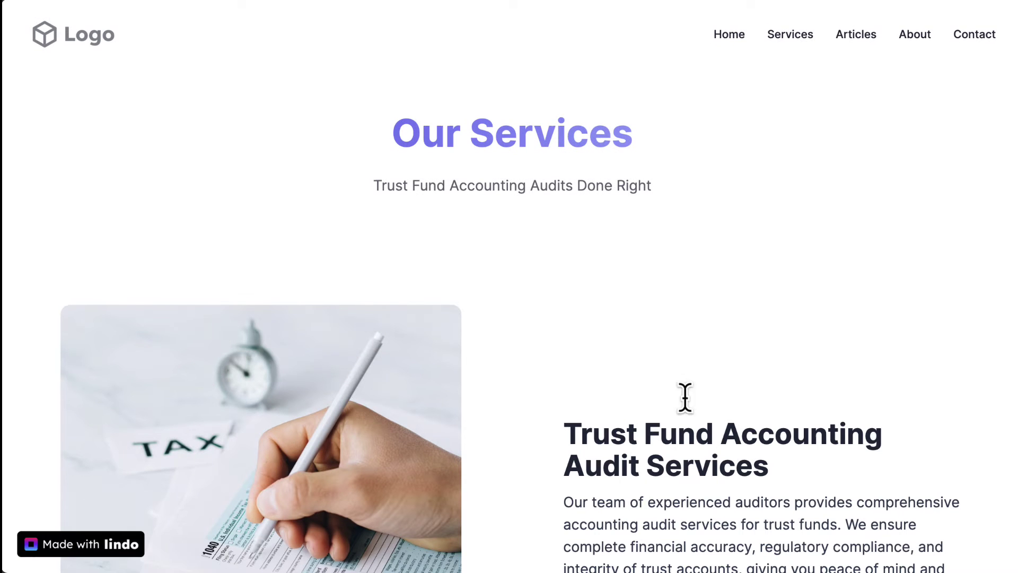
{"action": "scroll", "coordinate": [590, 347], "scroll_direction": "down", "scroll_amount": 8}
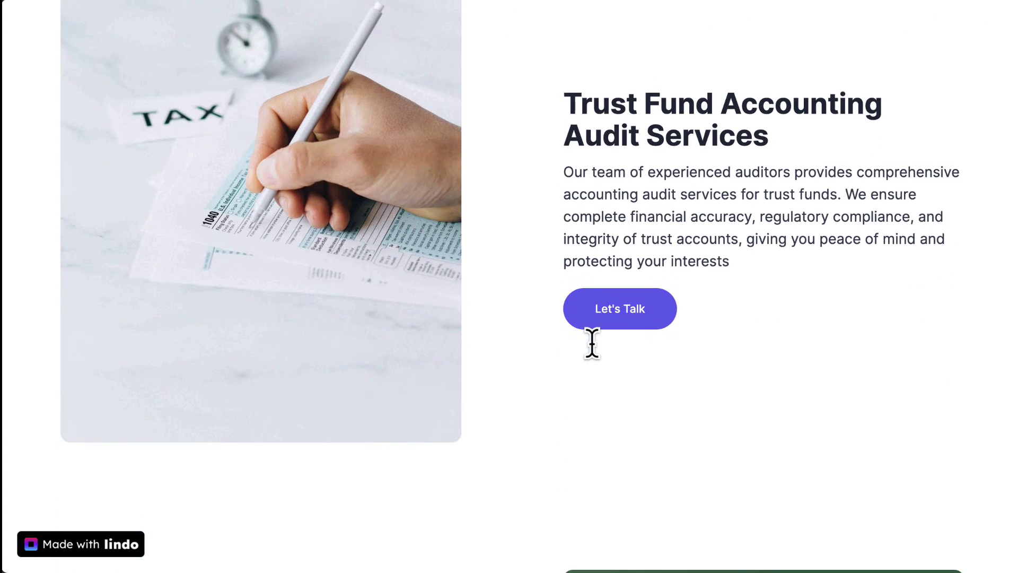
{"action": "scroll", "coordinate": [459, 281], "scroll_direction": "down", "scroll_amount": 9}
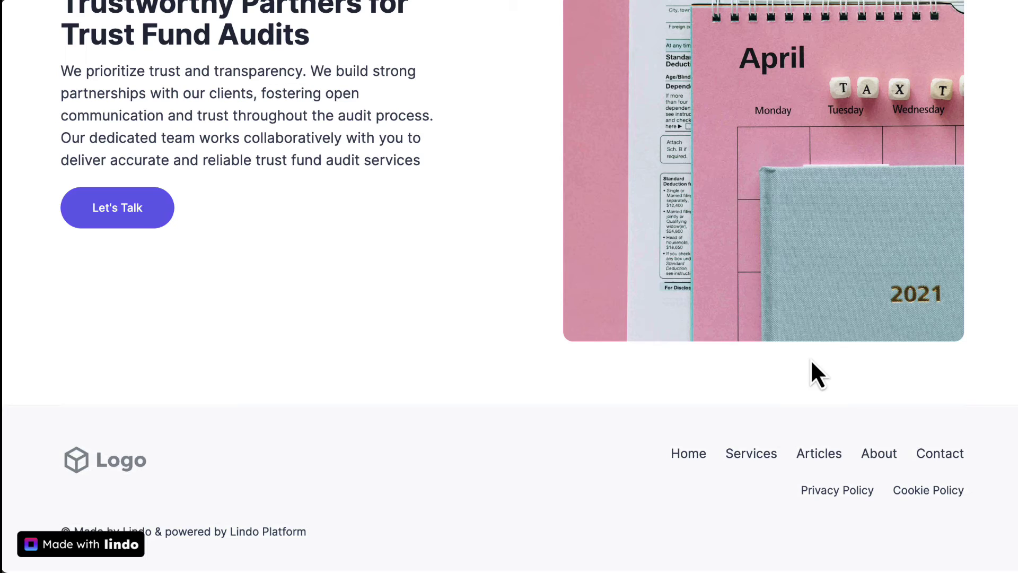
Go to the Articles page and scroll down through its content.
{"action": "left_click", "coordinate": [813, 459]}
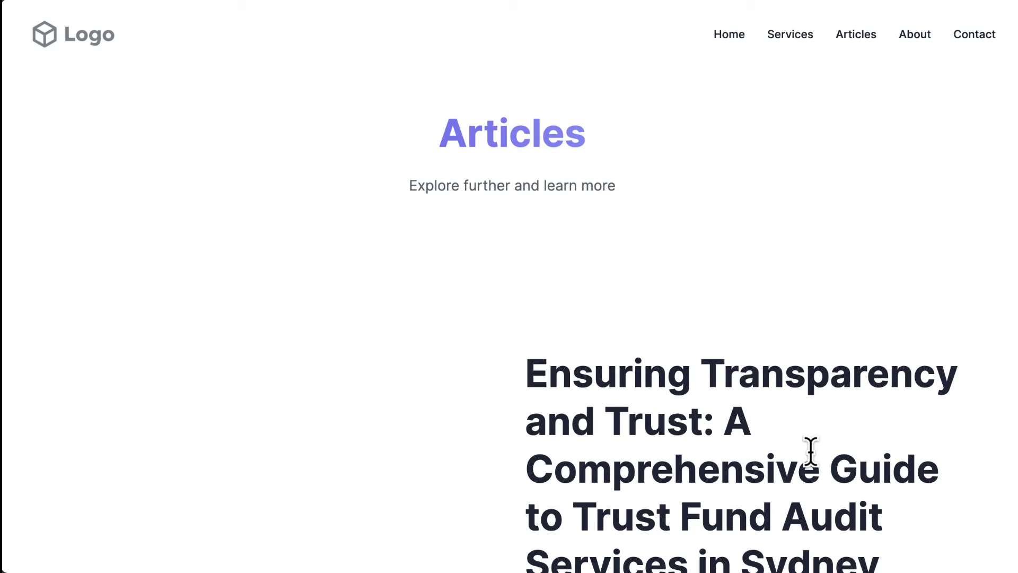
{"action": "scroll", "coordinate": [623, 382], "scroll_direction": "down", "scroll_amount": 15}
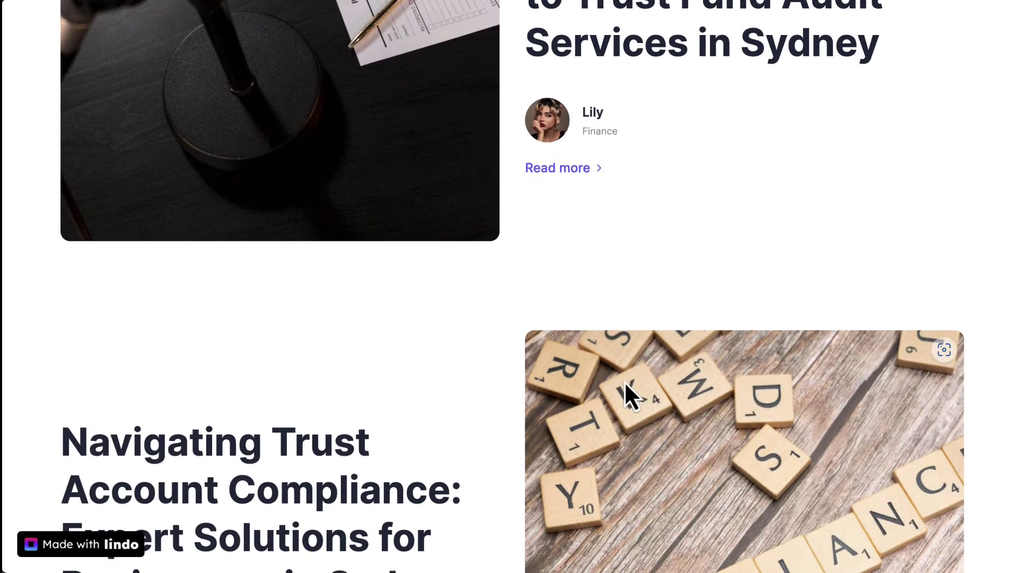
{"action": "scroll", "coordinate": [625, 383], "scroll_direction": "down", "scroll_amount": 2}
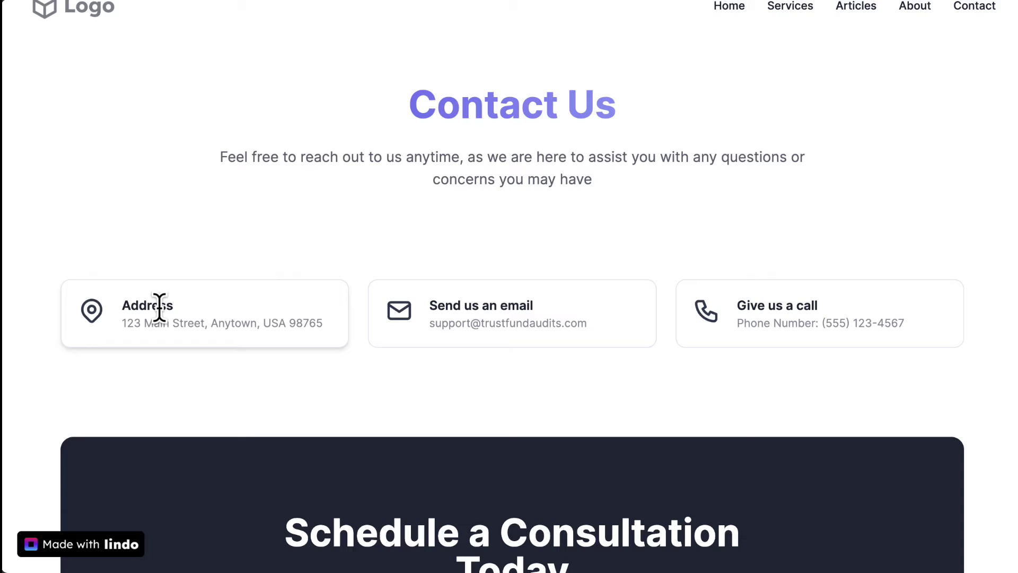
{"action": "scroll", "coordinate": [816, 275], "scroll_direction": "down", "scroll_amount": 4}
{"action": "scroll", "coordinate": [816, 275], "scroll_direction": "down", "scroll_amount": 4}
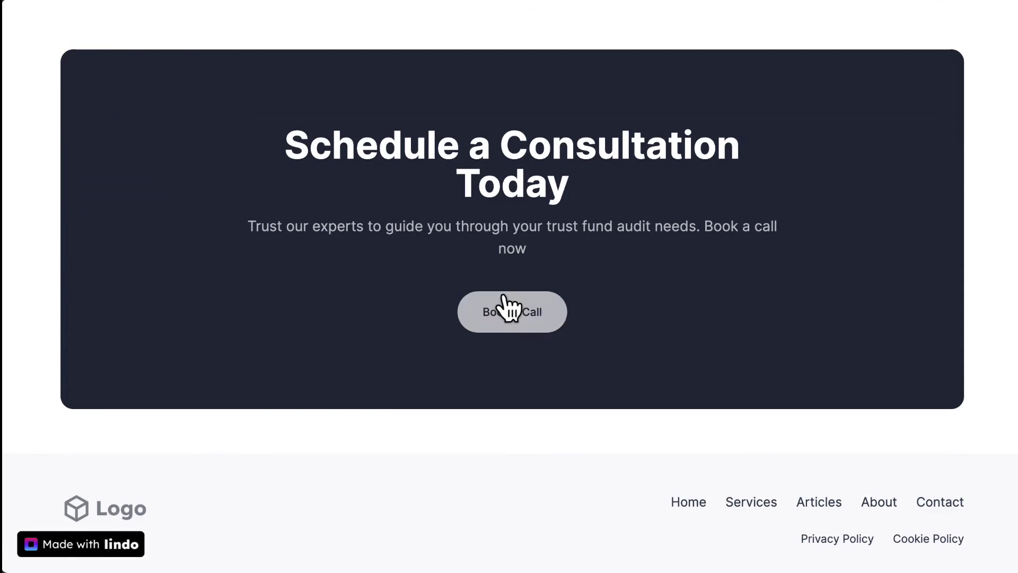
{"action": "scroll", "coordinate": [610, 408], "scroll_direction": "down", "scroll_amount": 1}
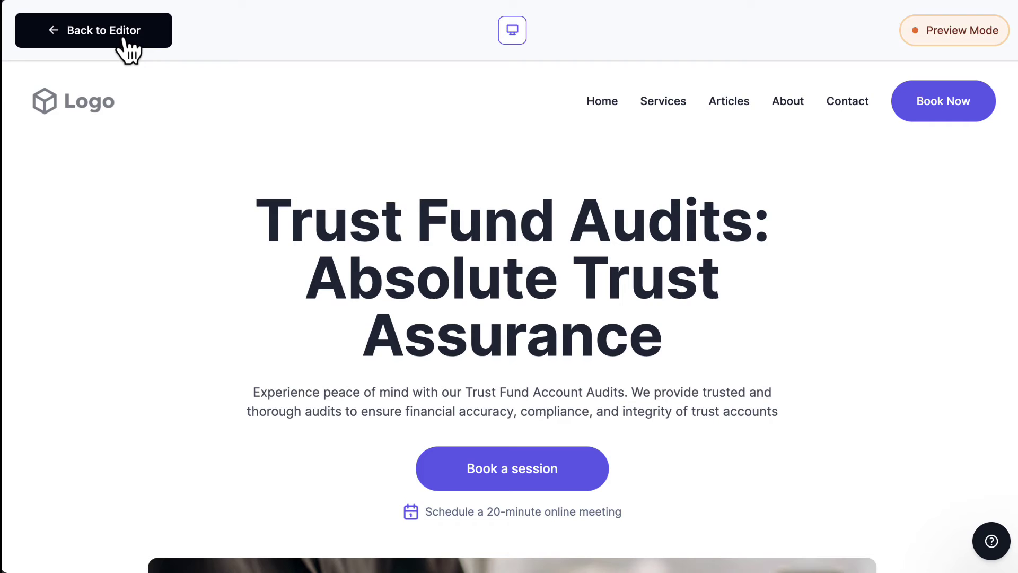
Scroll the Booking Home Page preview down to the embedded February 2024 Calendly calendar.
{"action": "scroll", "coordinate": [247, 214], "scroll_direction": "down", "scroll_amount": 7}
{"action": "scroll", "coordinate": [290, 256], "scroll_direction": "down", "scroll_amount": 8}
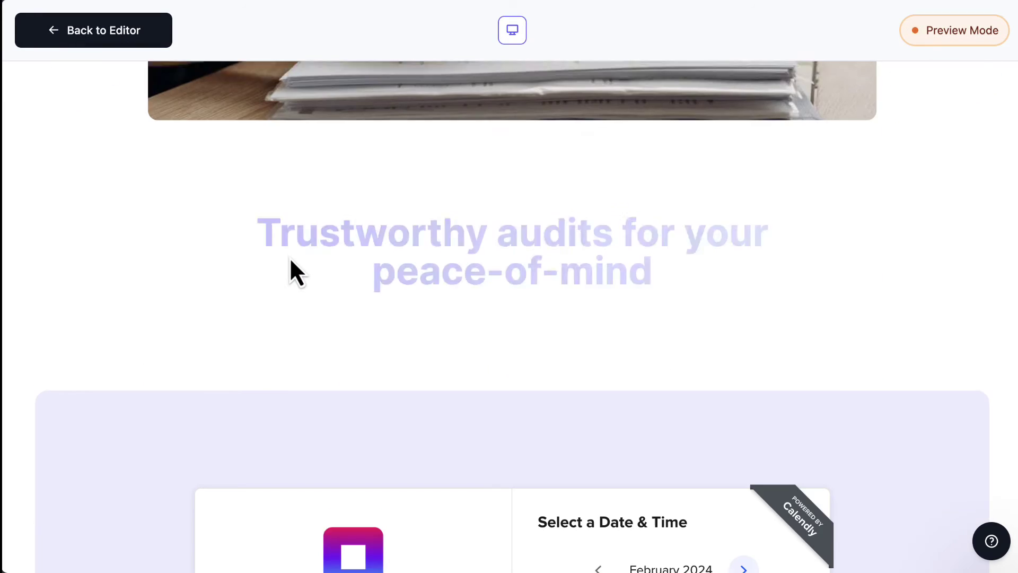
{"action": "scroll", "coordinate": [290, 255], "scroll_direction": "down", "scroll_amount": 8}
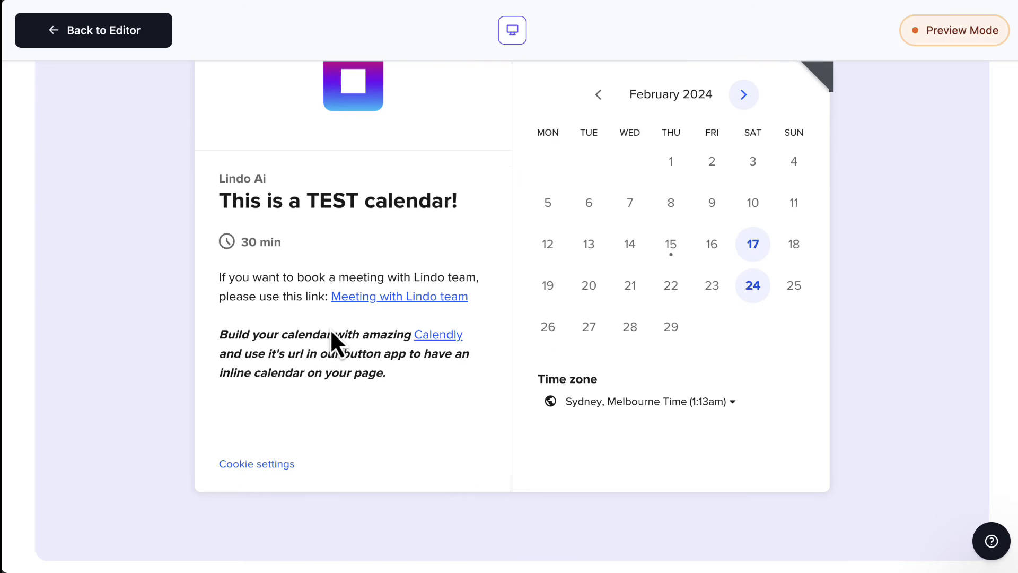
Back in the editor, switch the Booking Home Page hero block to layout Variation 2.
{"action": "left_click", "coordinate": [139, 43]}
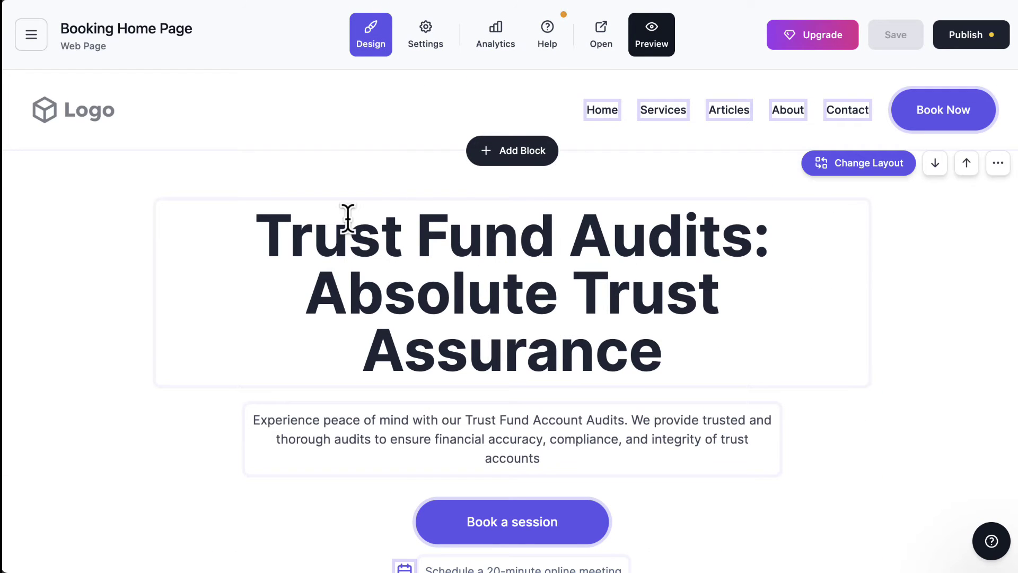
{"action": "scroll", "coordinate": [371, 215], "scroll_direction": "down", "scroll_amount": 3}
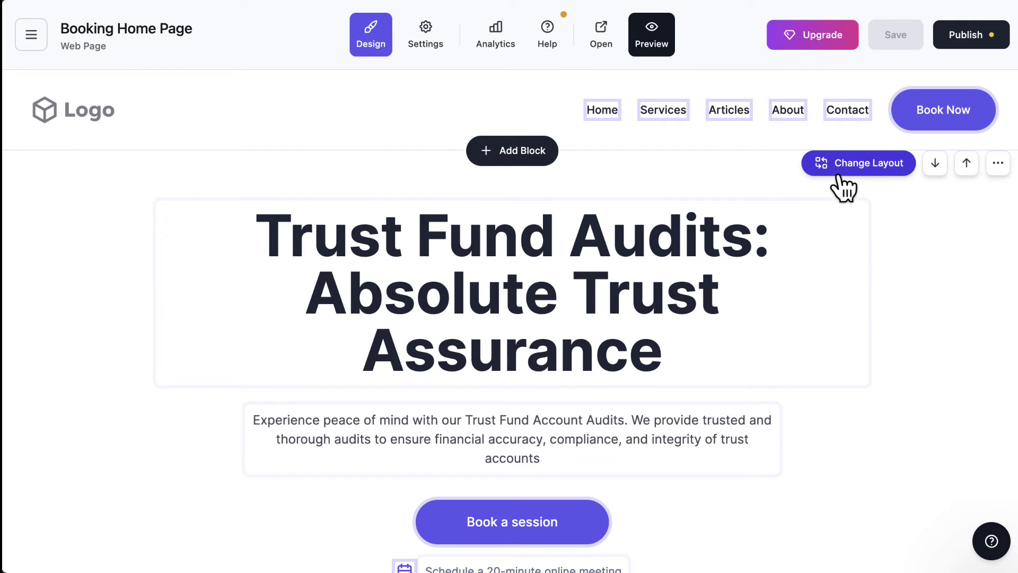
{"action": "left_click", "coordinate": [849, 164]}
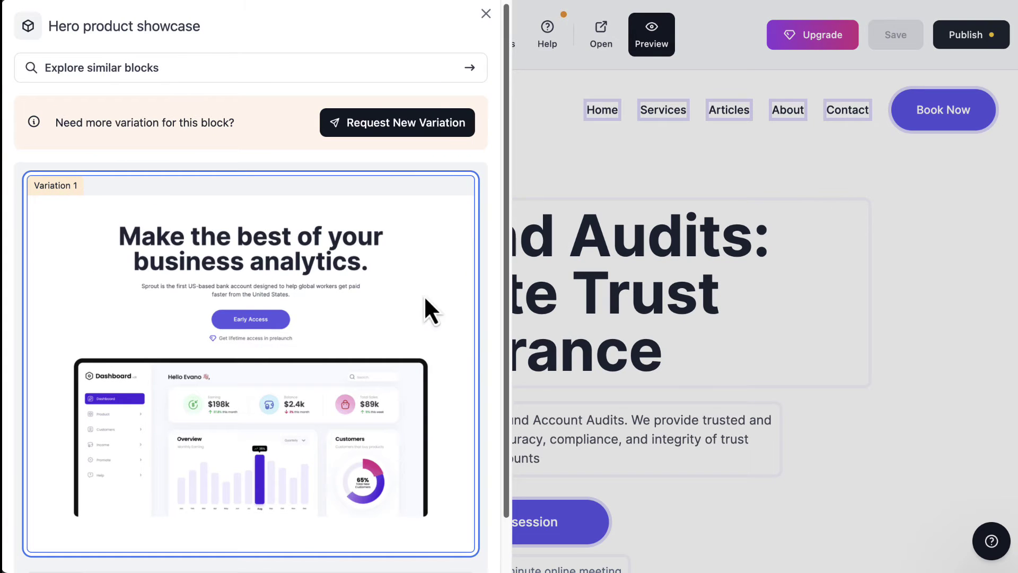
{"action": "scroll", "coordinate": [244, 341], "scroll_direction": "down", "scroll_amount": 6}
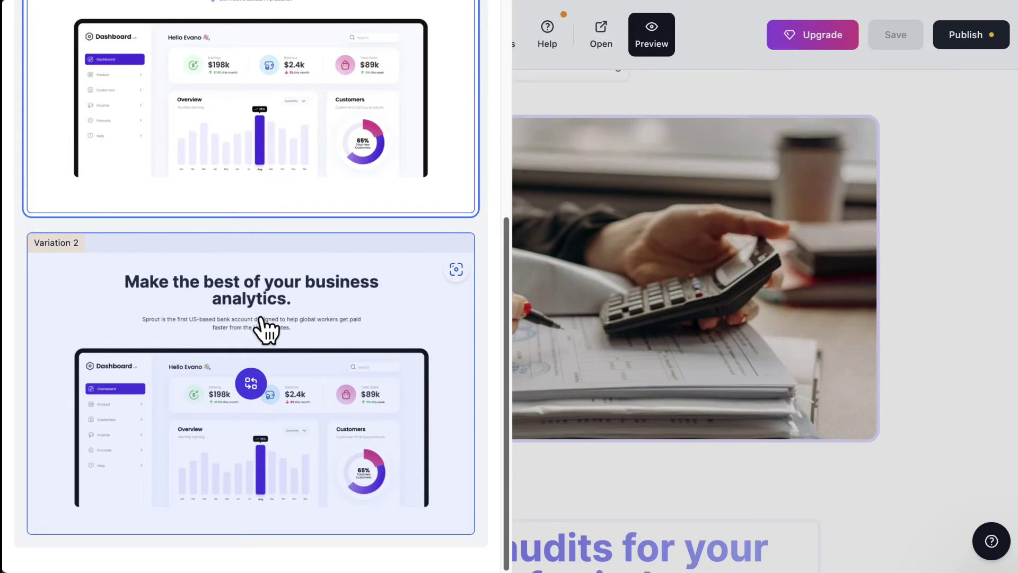
{"action": "left_click", "coordinate": [247, 393]}
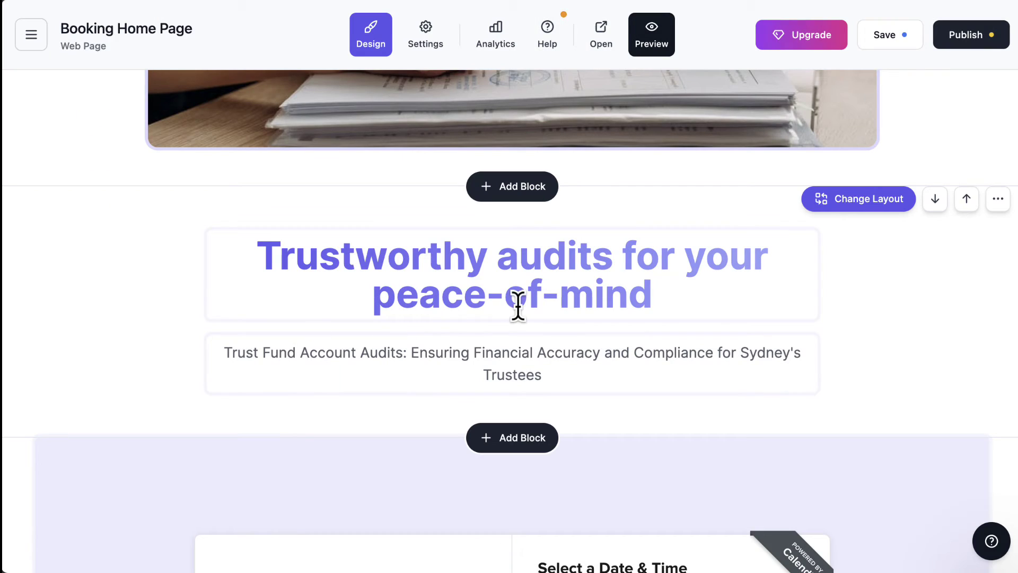
{"action": "scroll", "coordinate": [535, 273], "scroll_direction": "up", "scroll_amount": 10}
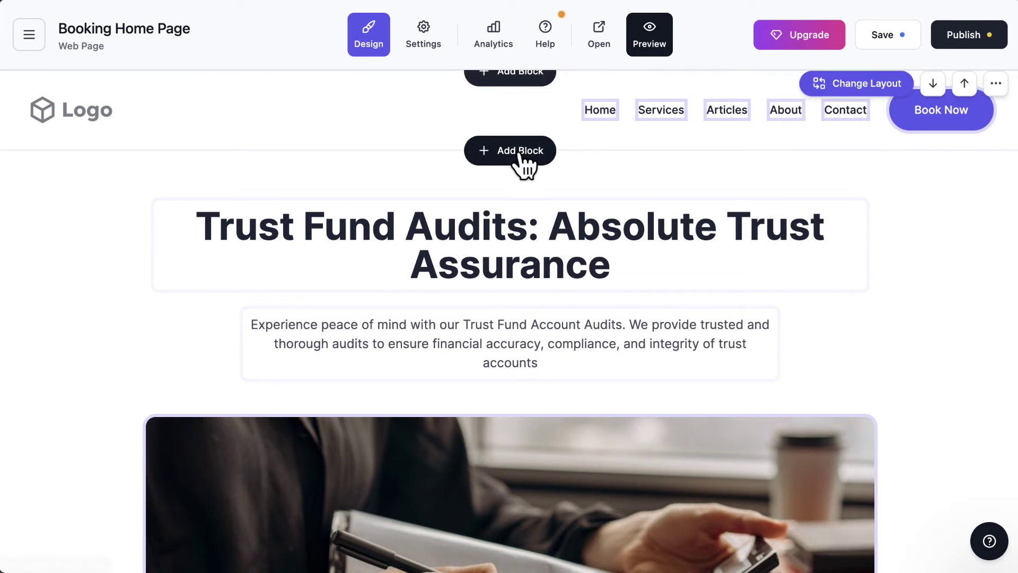
{"action": "scroll", "coordinate": [509, 239], "scroll_direction": "down", "scroll_amount": 5}
{"action": "left_click", "coordinate": [482, 298]}
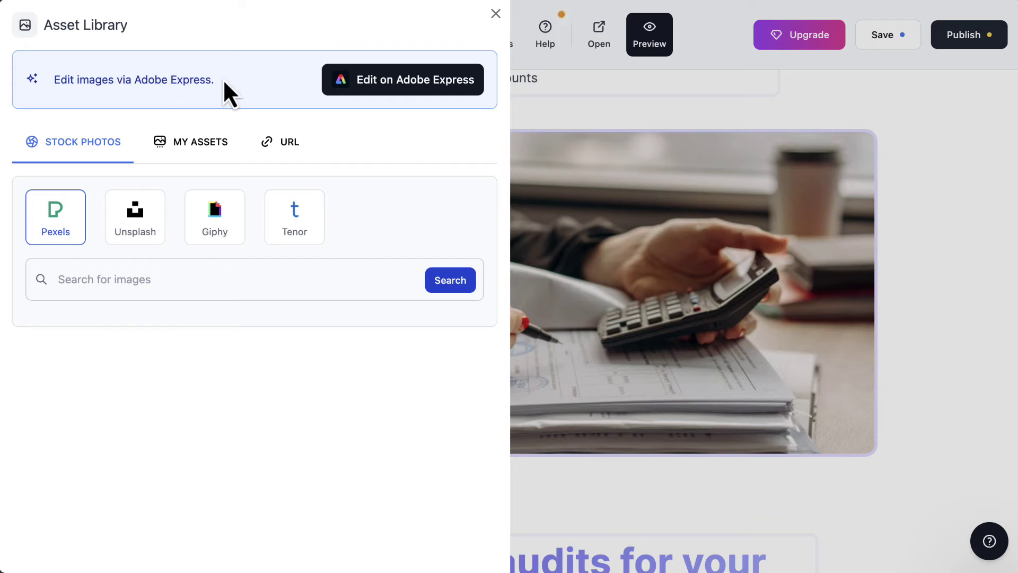
{"action": "left_click", "coordinate": [689, 69]}
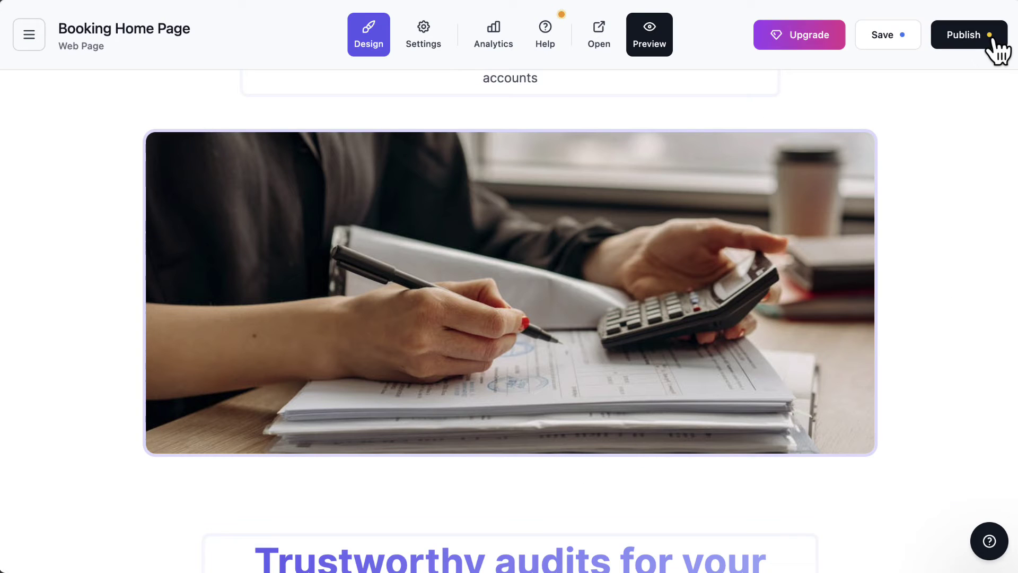
{"action": "left_click", "coordinate": [459, 334]}
{"action": "left_click", "coordinate": [105, 277]}
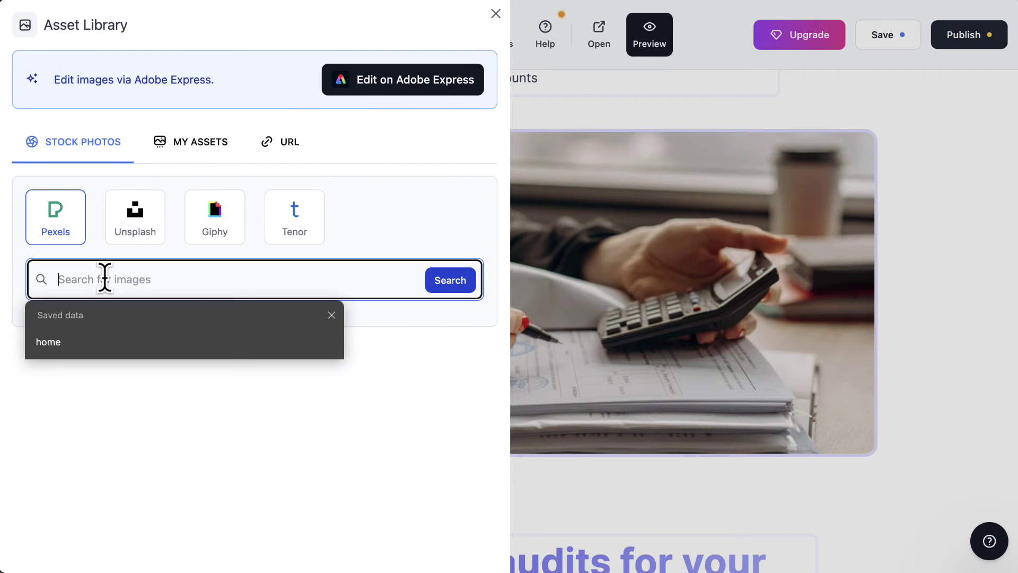
{"action": "type", "text": "audit"}
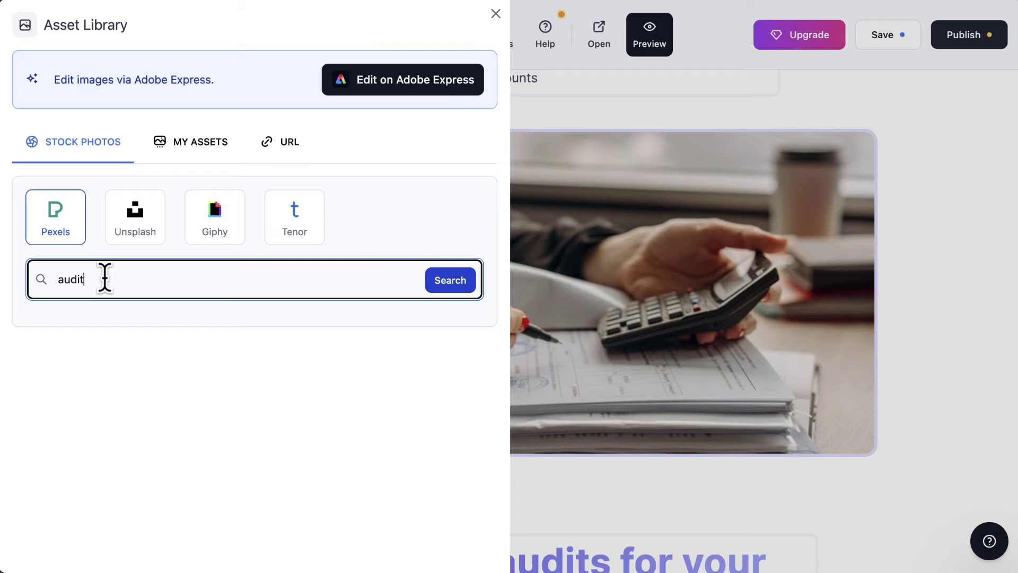
{"action": "key", "text": "Return"}
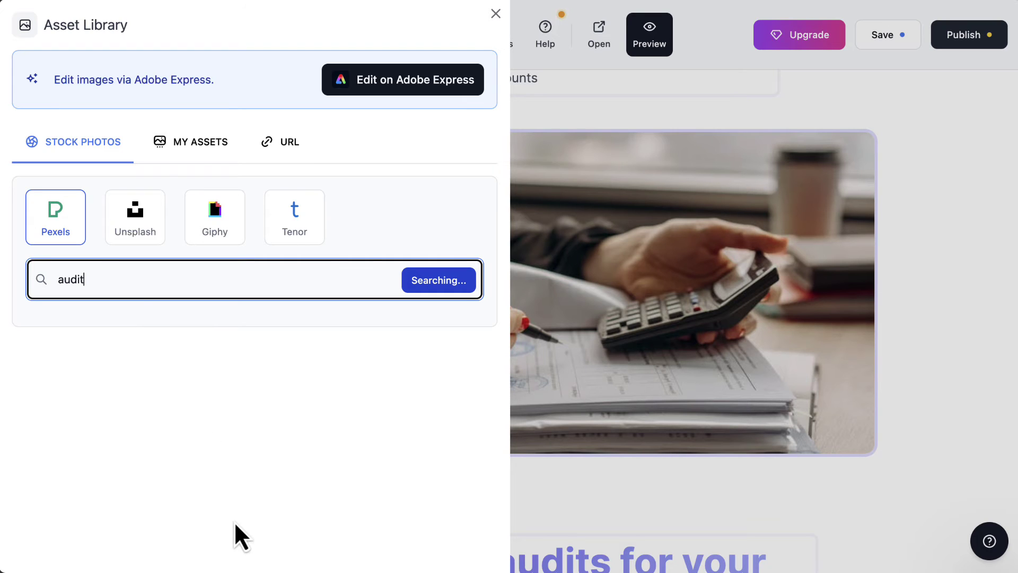
{"action": "mouse_move", "coordinate": [277, 405]}
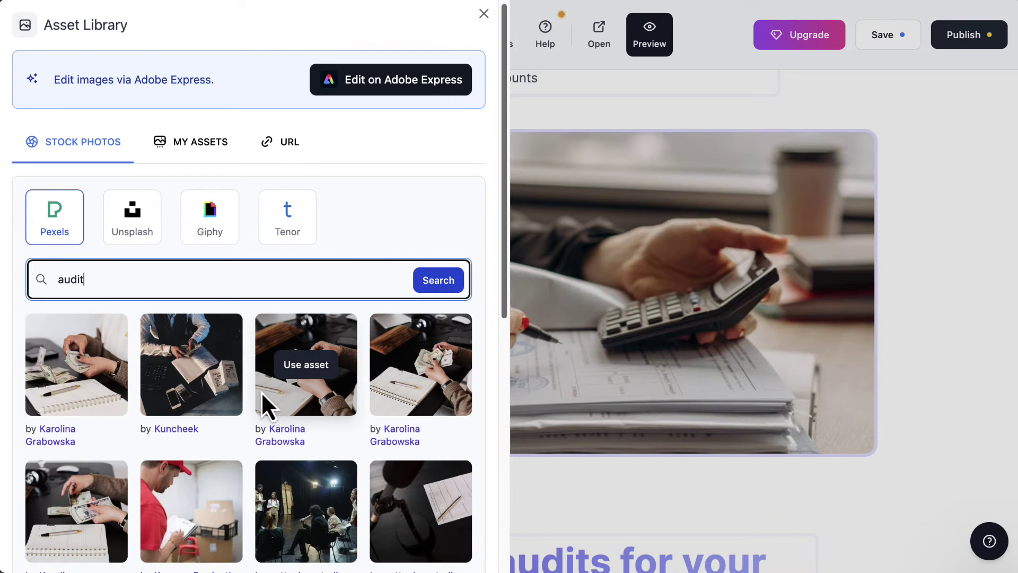
{"action": "scroll", "coordinate": [261, 392], "scroll_direction": "down", "scroll_amount": 2}
{"action": "mouse_move", "coordinate": [383, 300]}
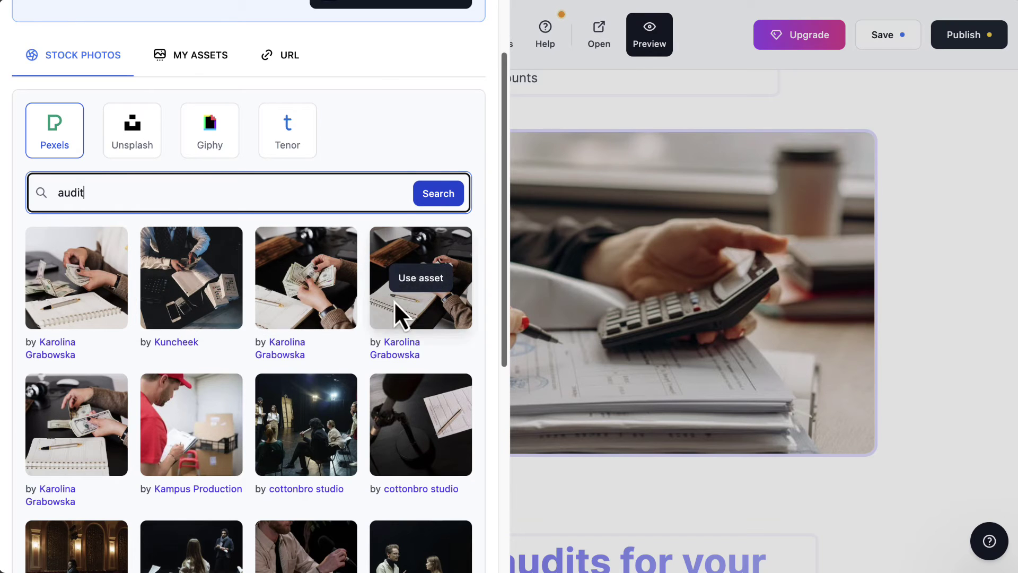
{"action": "mouse_move", "coordinate": [325, 310]}
{"action": "scroll", "coordinate": [364, 314], "scroll_direction": "down", "scroll_amount": 5}
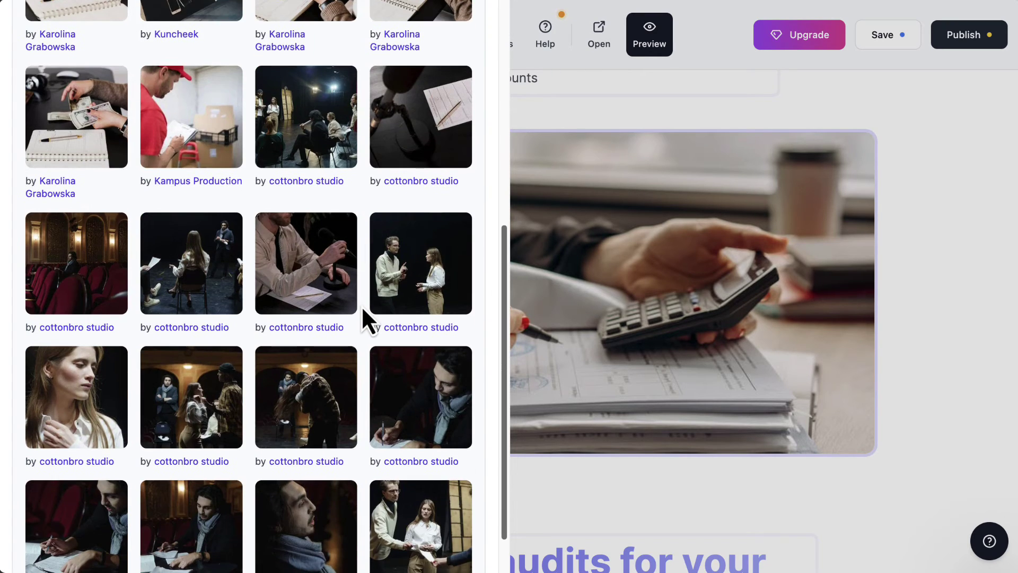
{"action": "scroll", "coordinate": [366, 318], "scroll_direction": "down", "scroll_amount": 1}
{"action": "scroll", "coordinate": [362, 313], "scroll_direction": "up", "scroll_amount": 8}
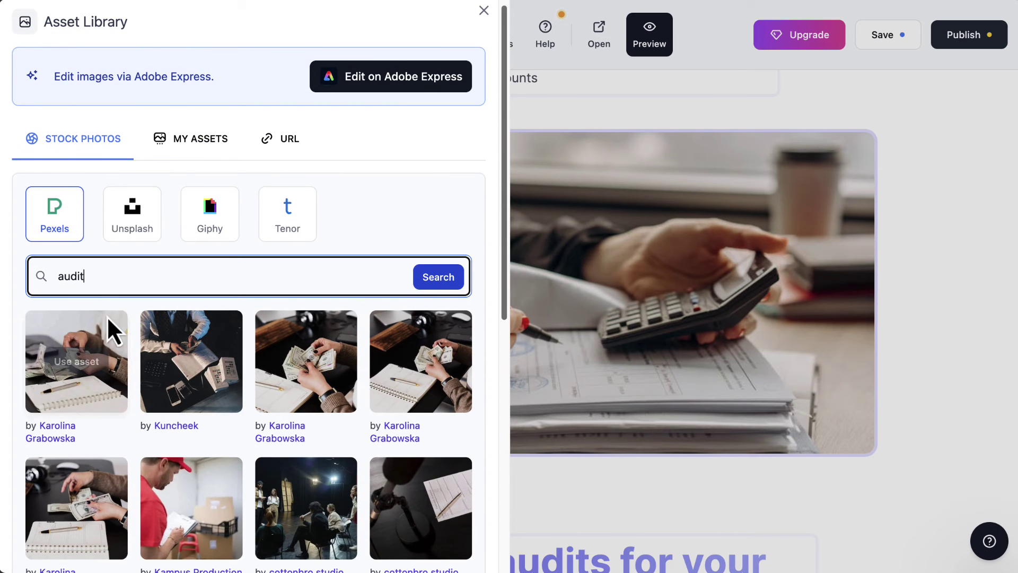
{"action": "double_click", "coordinate": [97, 275]}
{"action": "type", "text": "a"}
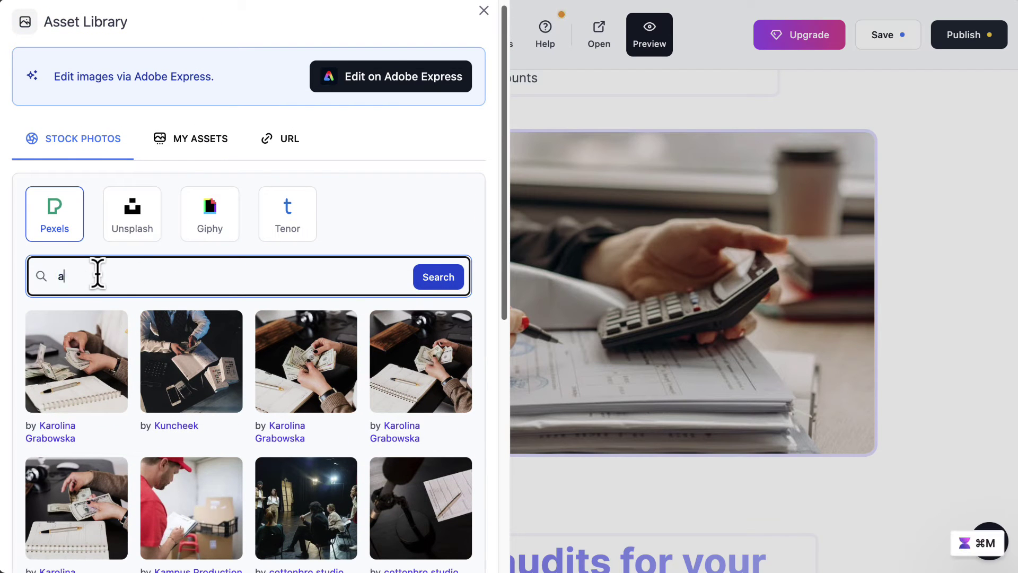
{"action": "type", "text": "ccounting"}
{"action": "key", "text": "Return"}
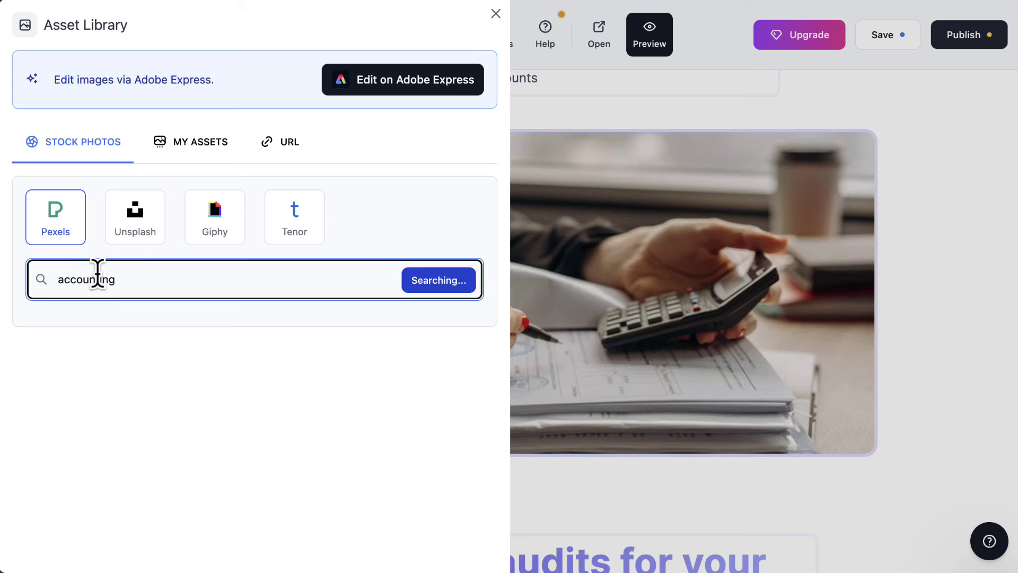
{"action": "scroll", "coordinate": [384, 414], "scroll_direction": "down", "scroll_amount": 5}
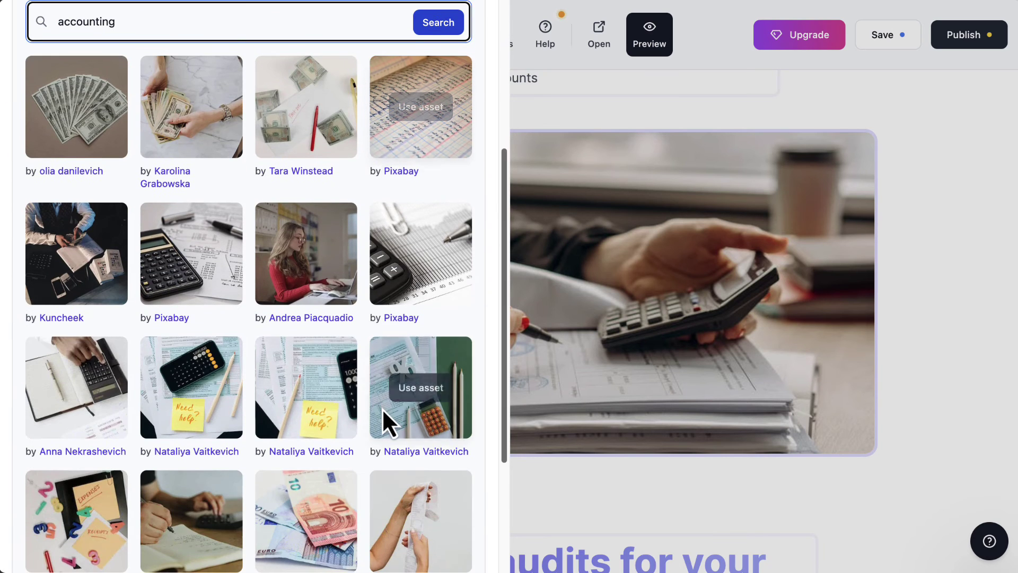
{"action": "mouse_move", "coordinate": [421, 254]}
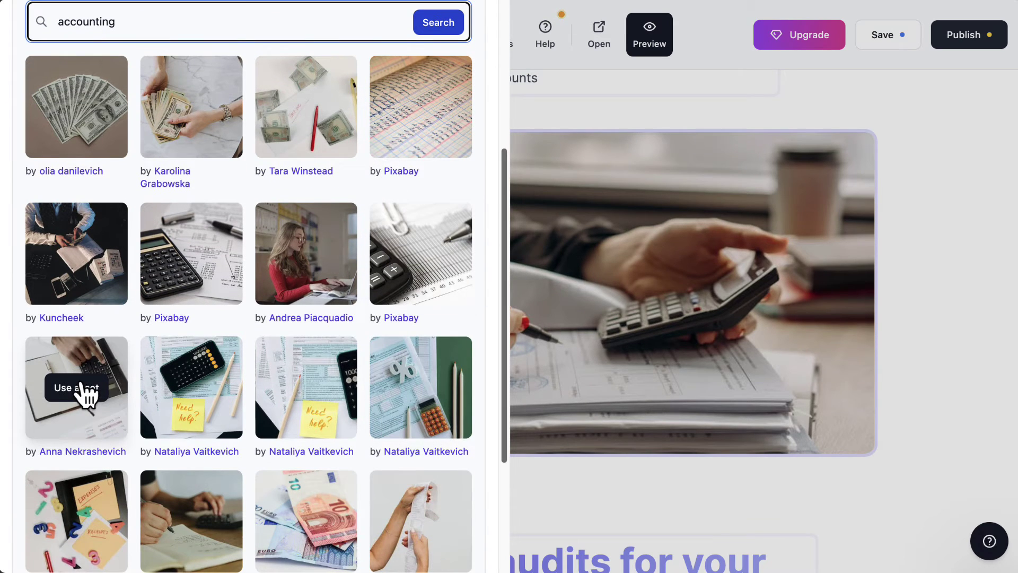
{"action": "left_click", "coordinate": [97, 364]}
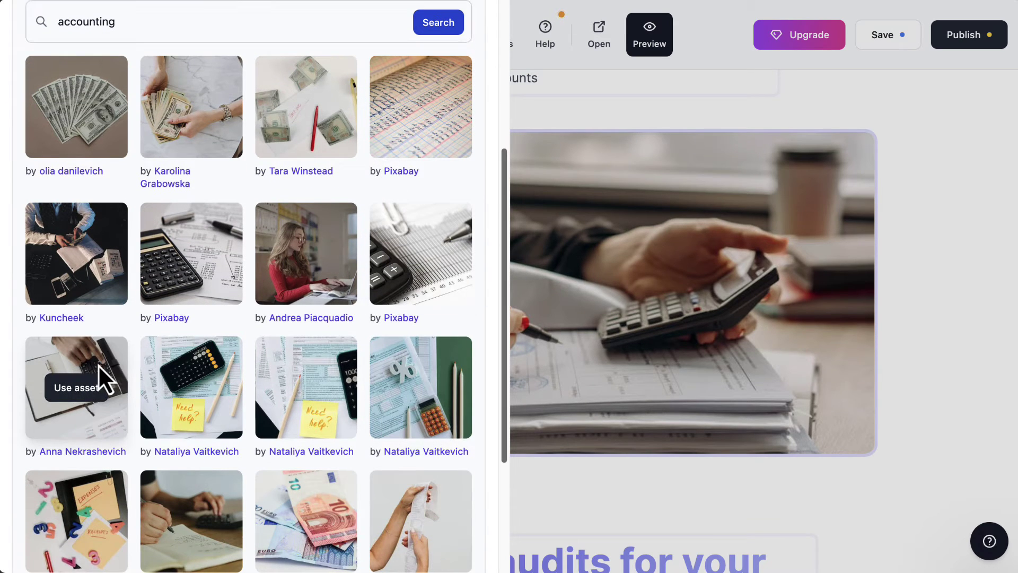
{"action": "left_click", "coordinate": [79, 406]}
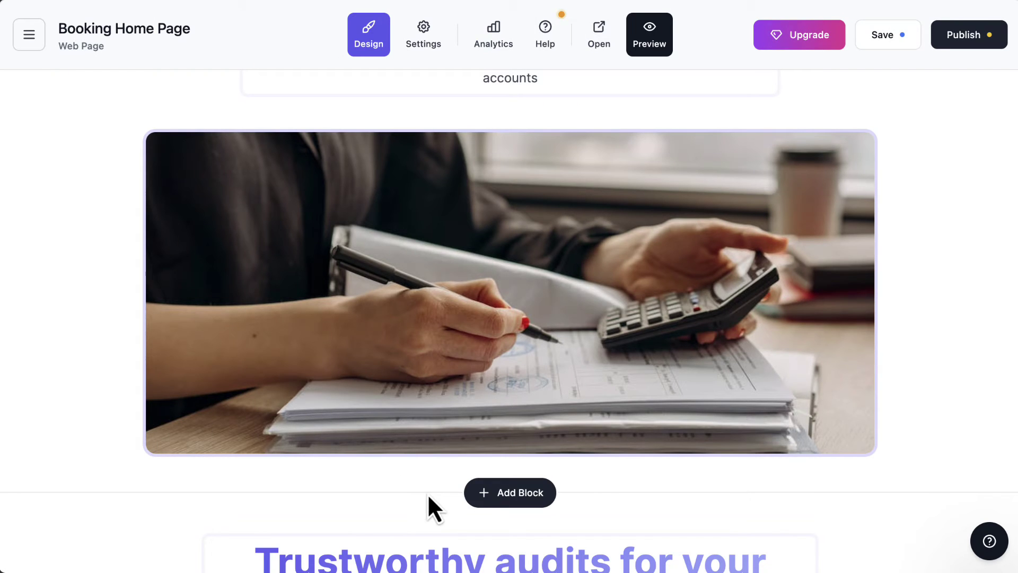
{"action": "scroll", "coordinate": [519, 414], "scroll_direction": "down", "scroll_amount": 5}
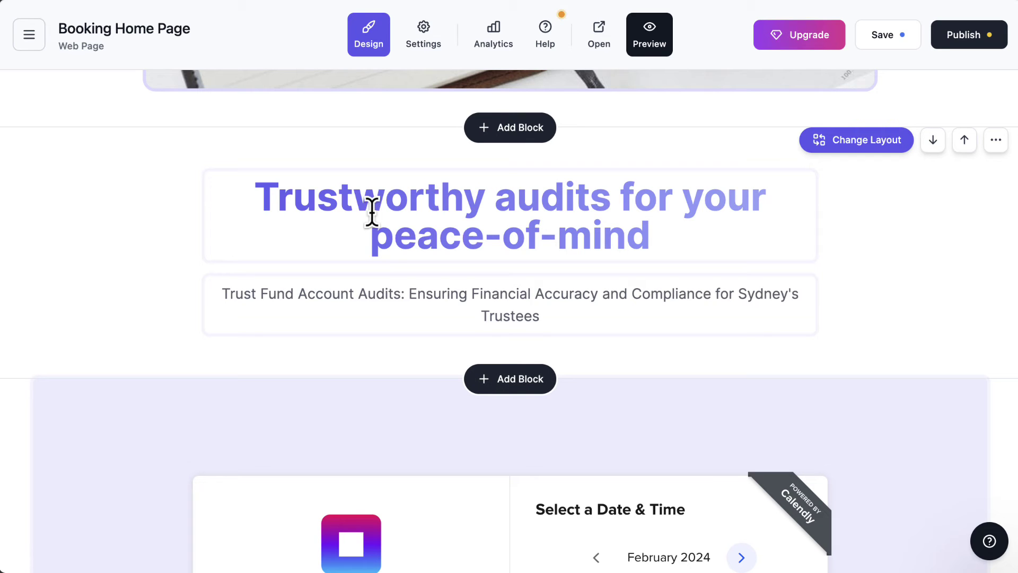
{"action": "left_click", "coordinate": [813, 141]}
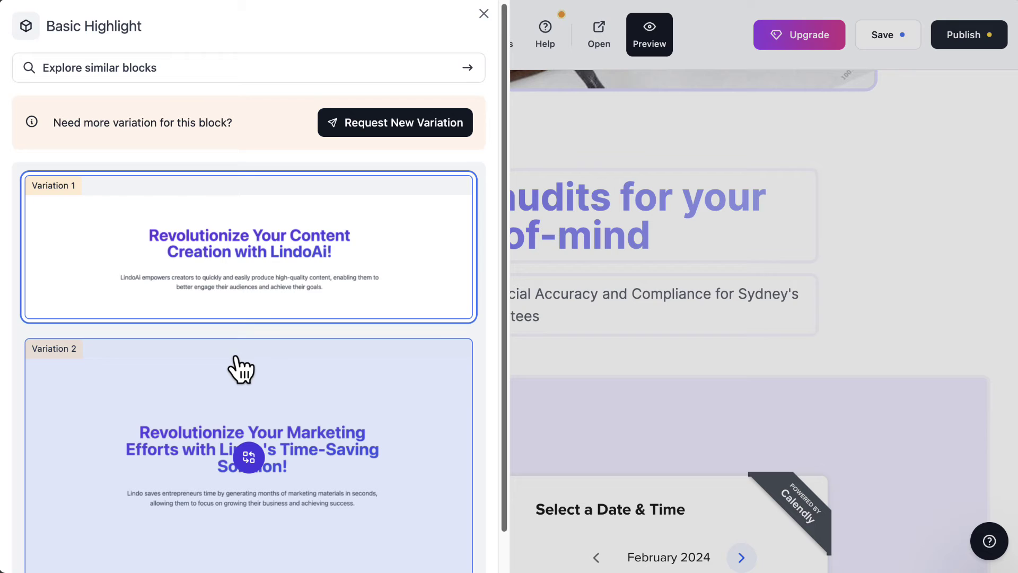
{"action": "scroll", "coordinate": [360, 265], "scroll_direction": "down", "scroll_amount": 1}
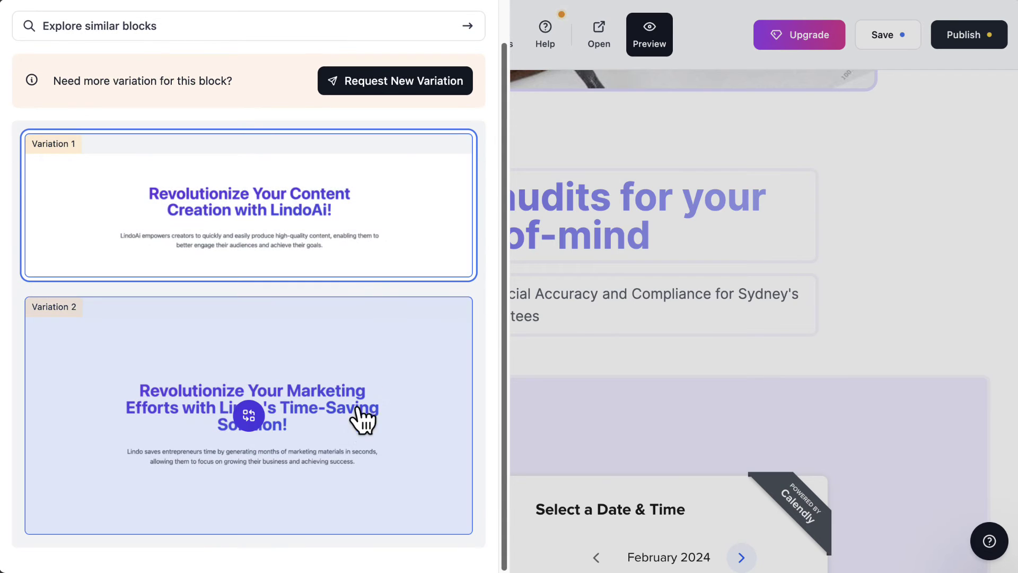
{"action": "scroll", "coordinate": [357, 270], "scroll_direction": "up", "scroll_amount": 1}
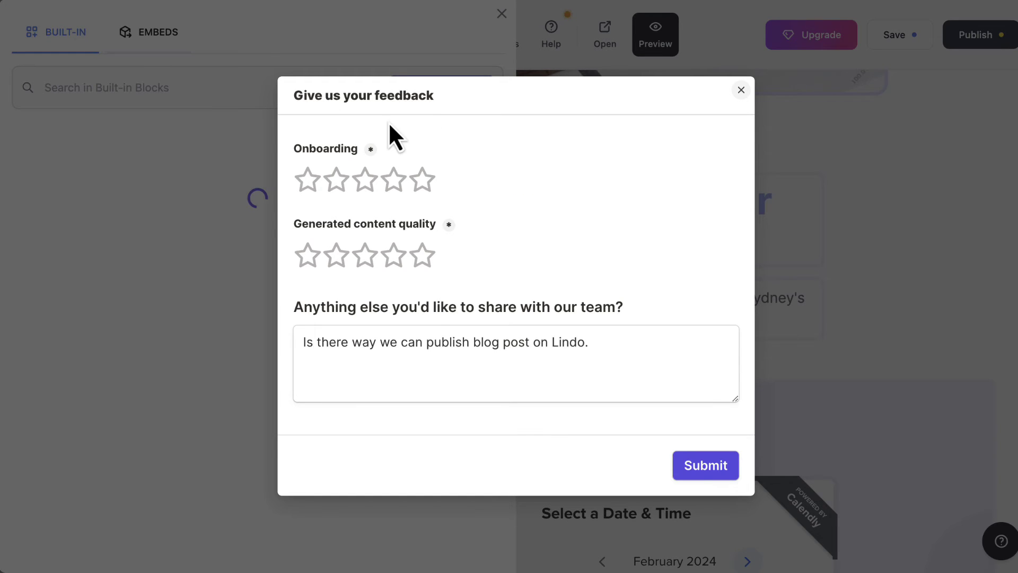
{"action": "left_click", "coordinate": [741, 91]}
{"action": "mouse_move", "coordinate": [125, 291]}
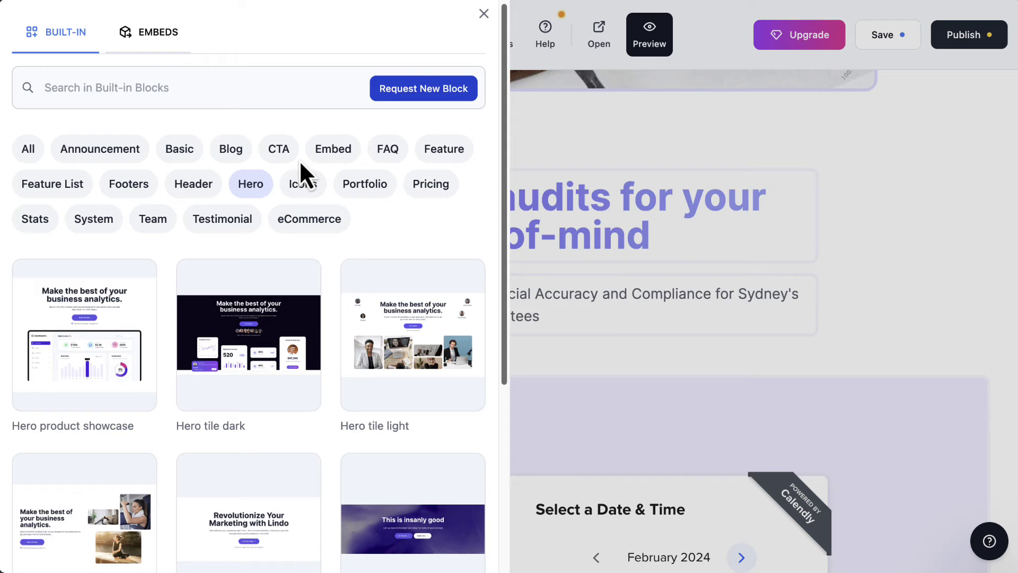
{"action": "left_click", "coordinate": [301, 185]}
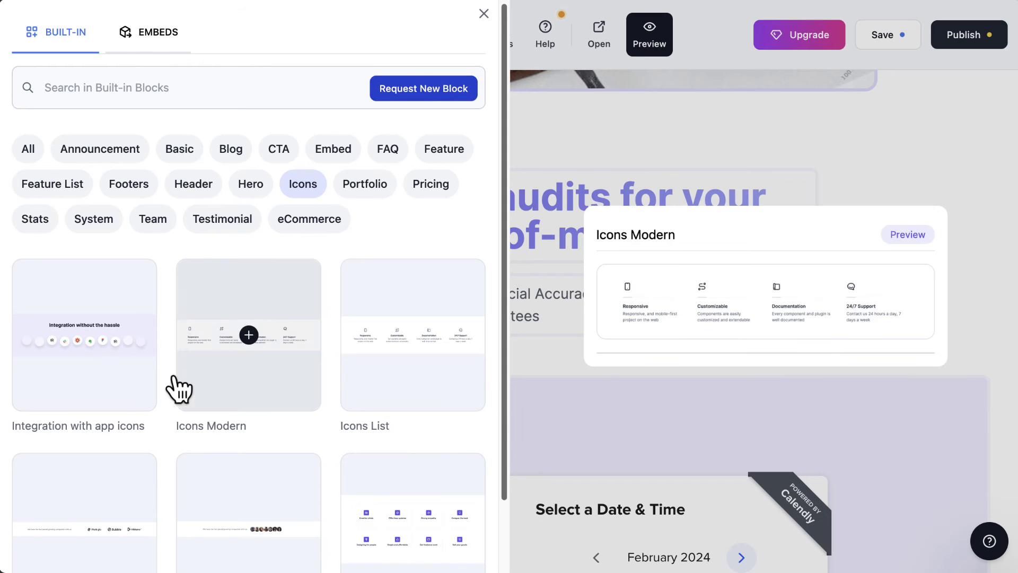
{"action": "mouse_move", "coordinate": [243, 369]}
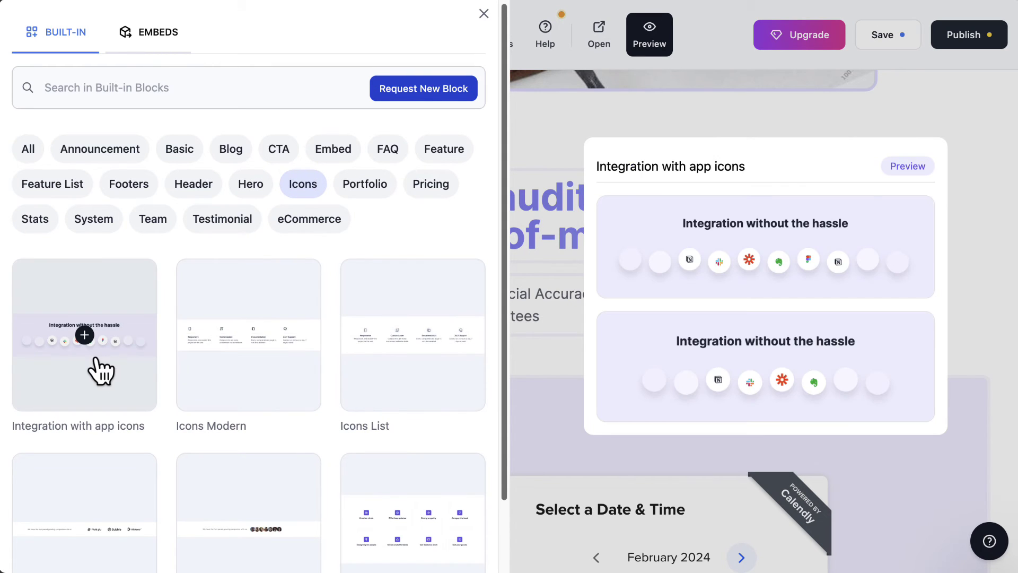
{"action": "mouse_move", "coordinate": [91, 380]}
{"action": "scroll", "coordinate": [91, 380], "scroll_direction": "down", "scroll_amount": 3}
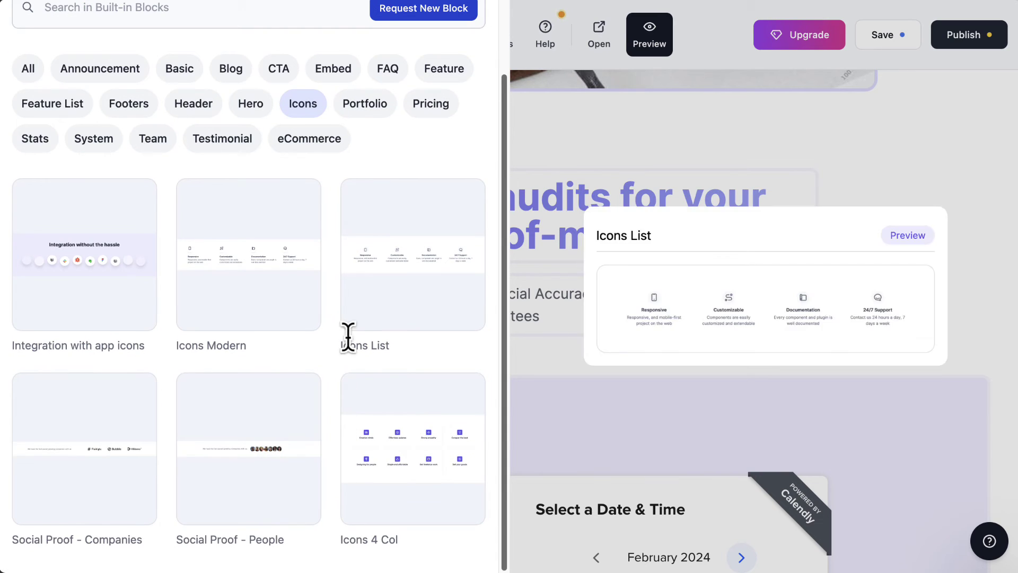
{"action": "mouse_move", "coordinate": [389, 205]}
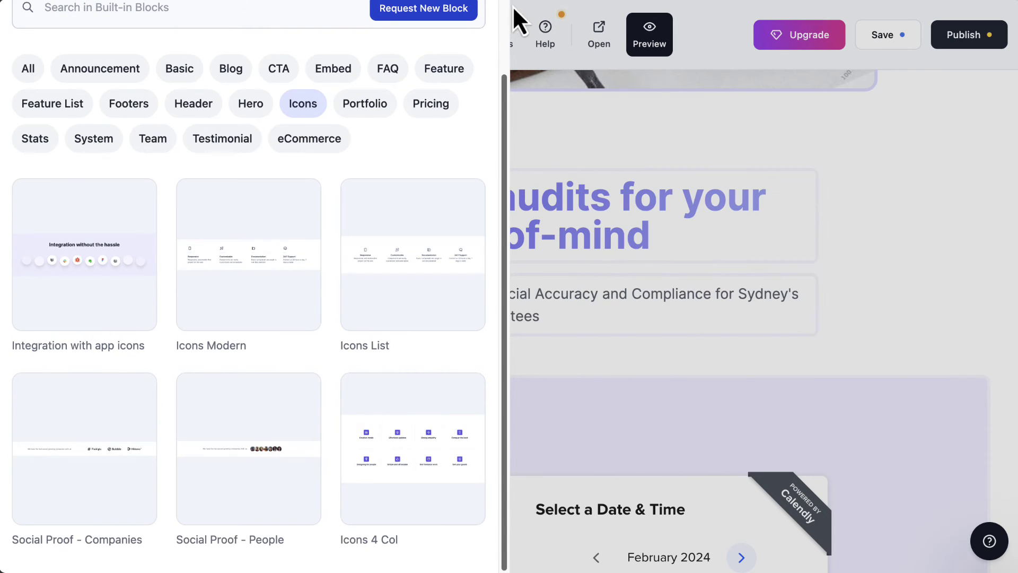
{"action": "left_click", "coordinate": [686, 127]}
{"action": "scroll", "coordinate": [669, 366], "scroll_direction": "down", "scroll_amount": 5}
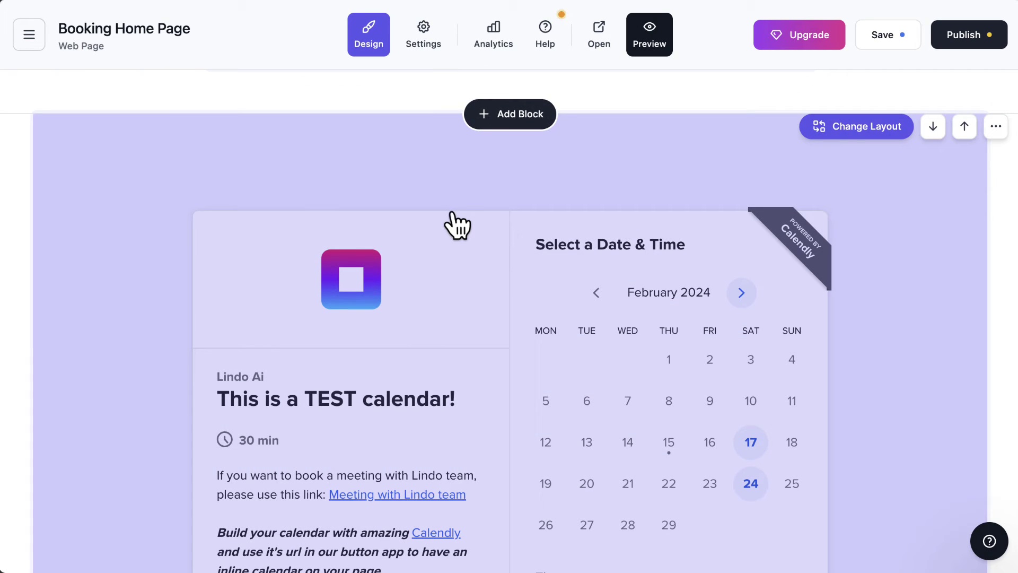
Inspect the calendar embed's Calendly link, calendly.com/lindoai/30min, then close its settings.
{"action": "scroll", "coordinate": [492, 318], "scroll_direction": "down", "scroll_amount": 3}
{"action": "left_click", "coordinate": [464, 317]}
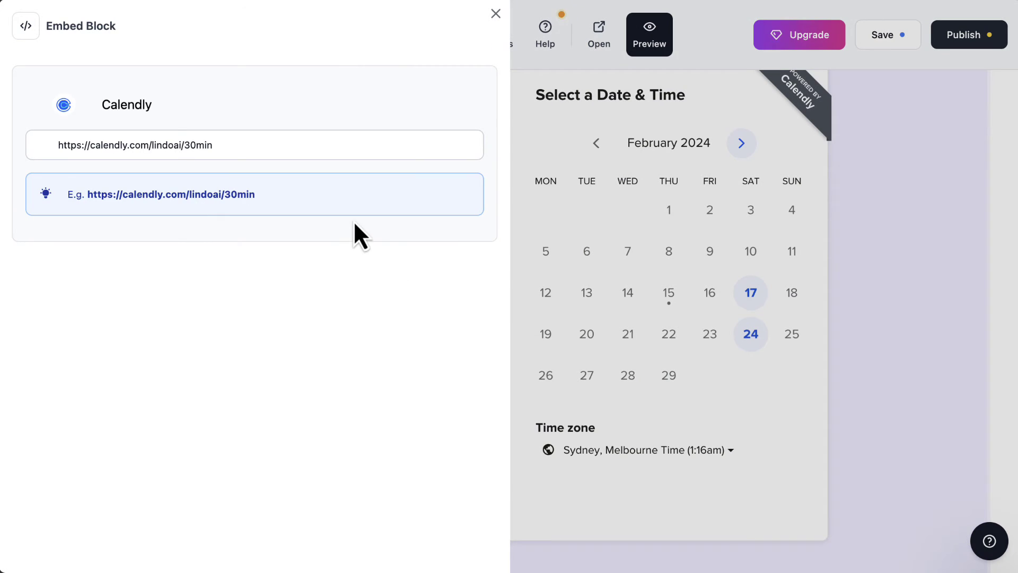
{"action": "double_click", "coordinate": [190, 138]}
{"action": "left_click", "coordinate": [159, 141]}
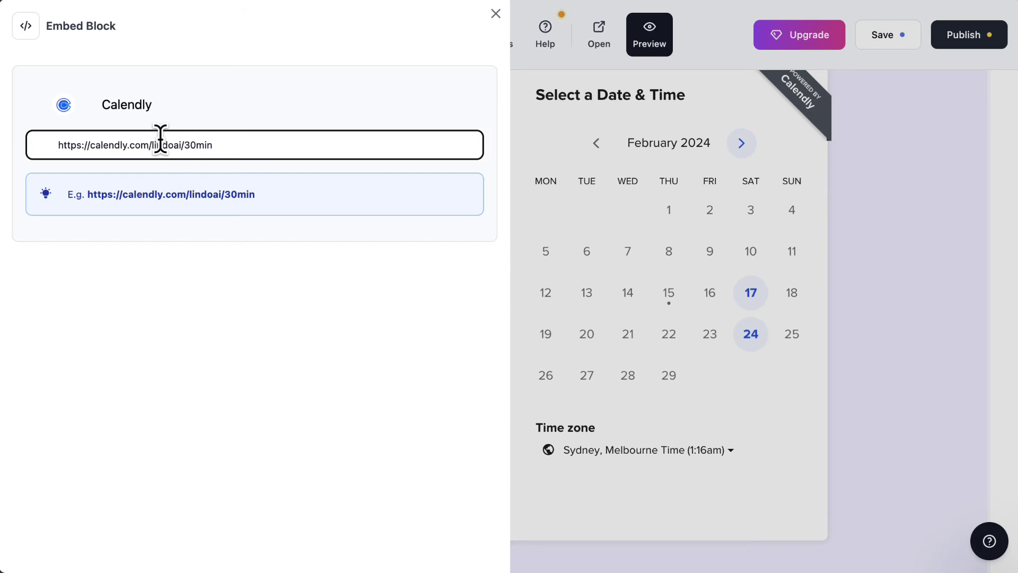
{"action": "double_click", "coordinate": [160, 141]}
{"action": "triple_click", "coordinate": [161, 141]}
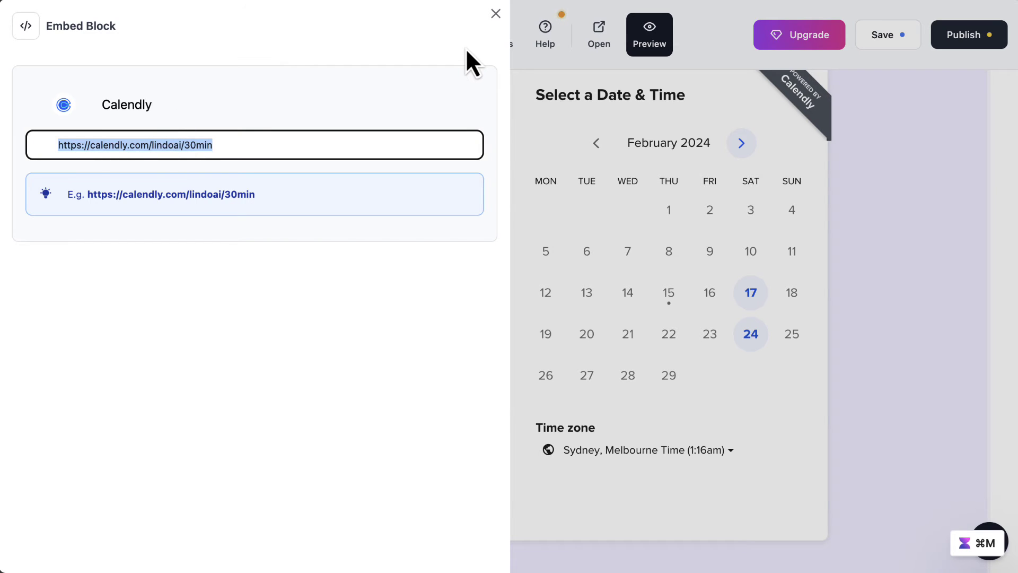
{"action": "left_click", "coordinate": [494, 15]}
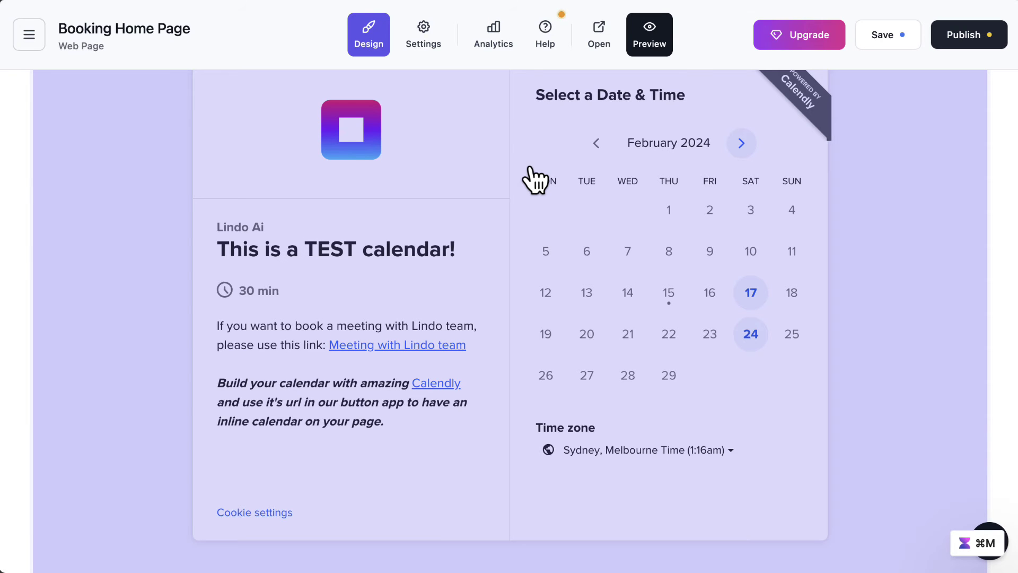
{"action": "scroll", "coordinate": [536, 180], "scroll_direction": "up", "scroll_amount": 3}
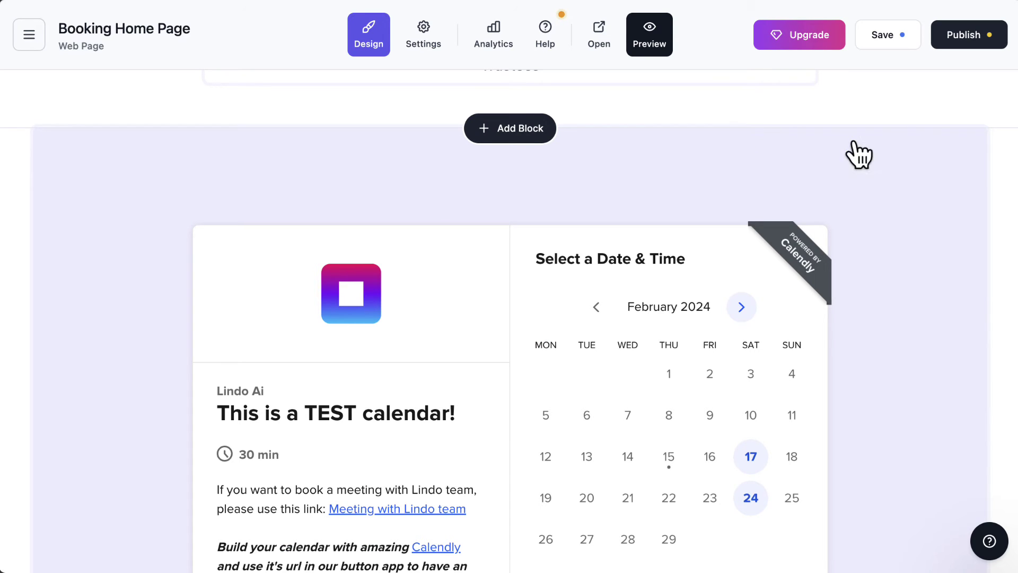
Delete the test calendar block and add an Embed block containing the pasted Sessions booking code.
{"action": "left_click", "coordinate": [995, 141]}
{"action": "left_click", "coordinate": [877, 269]}
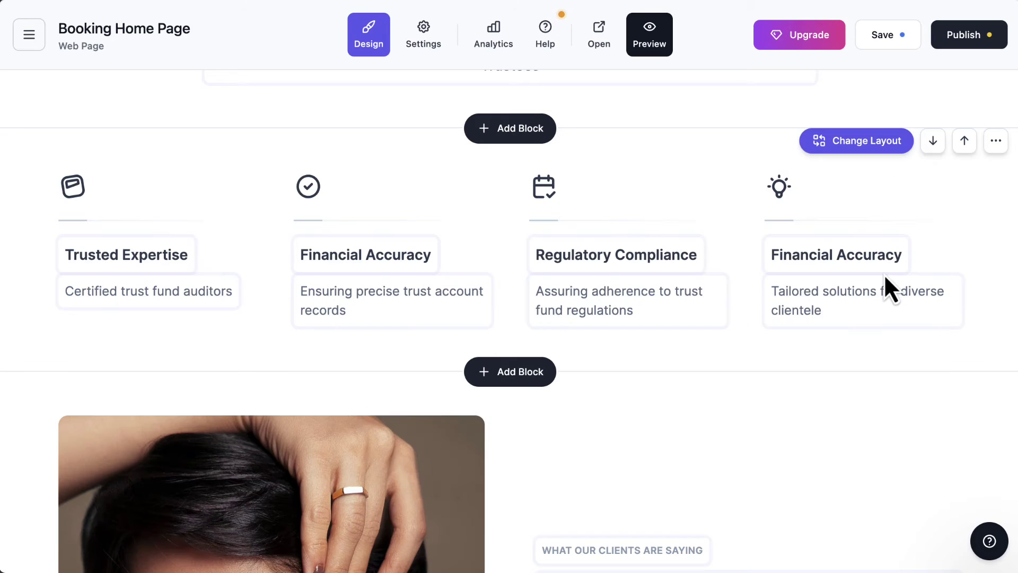
{"action": "left_click", "coordinate": [521, 138]}
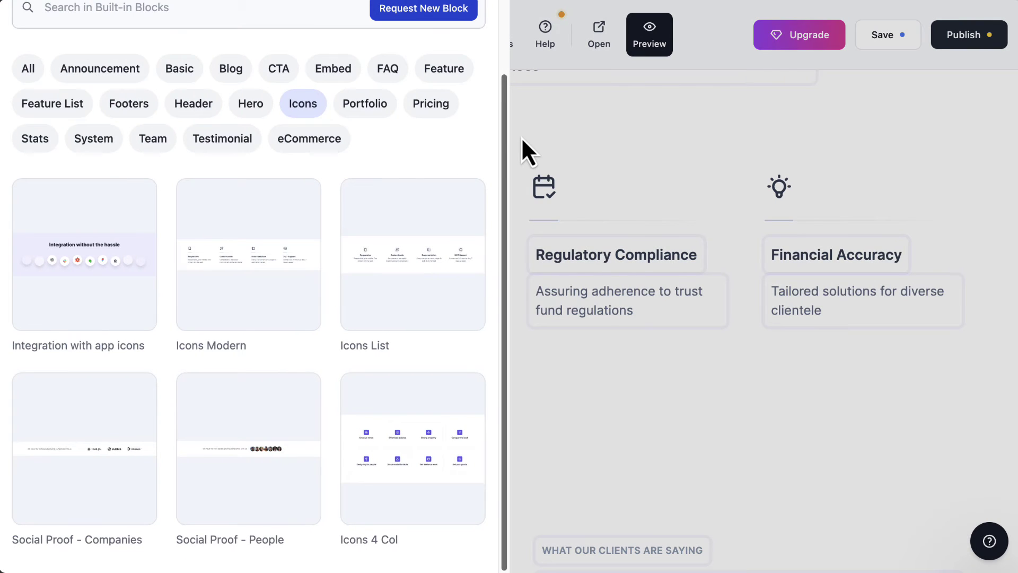
{"action": "scroll", "coordinate": [336, 203], "scroll_direction": "up", "scroll_amount": 3}
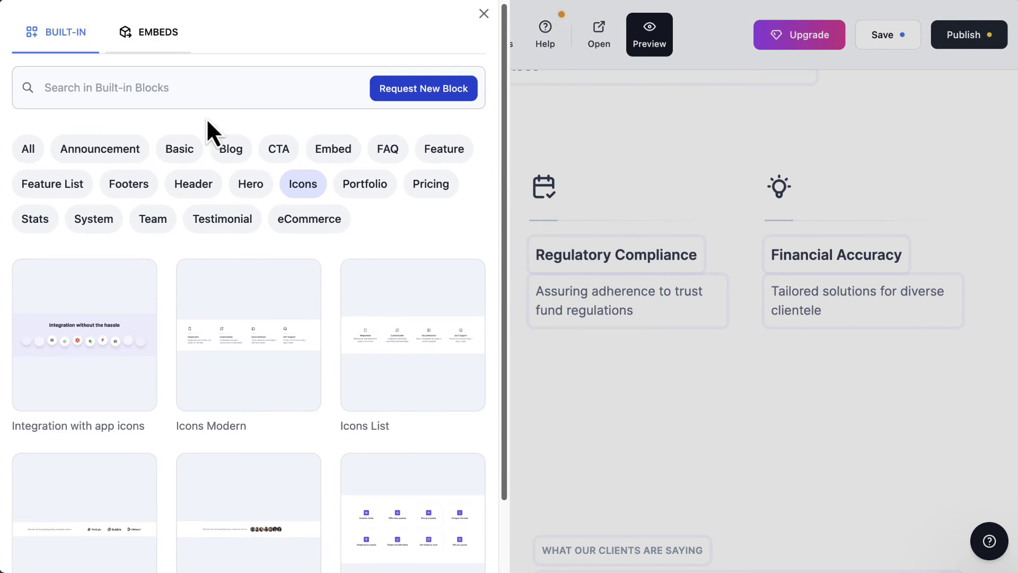
{"action": "left_click", "coordinate": [161, 33]}
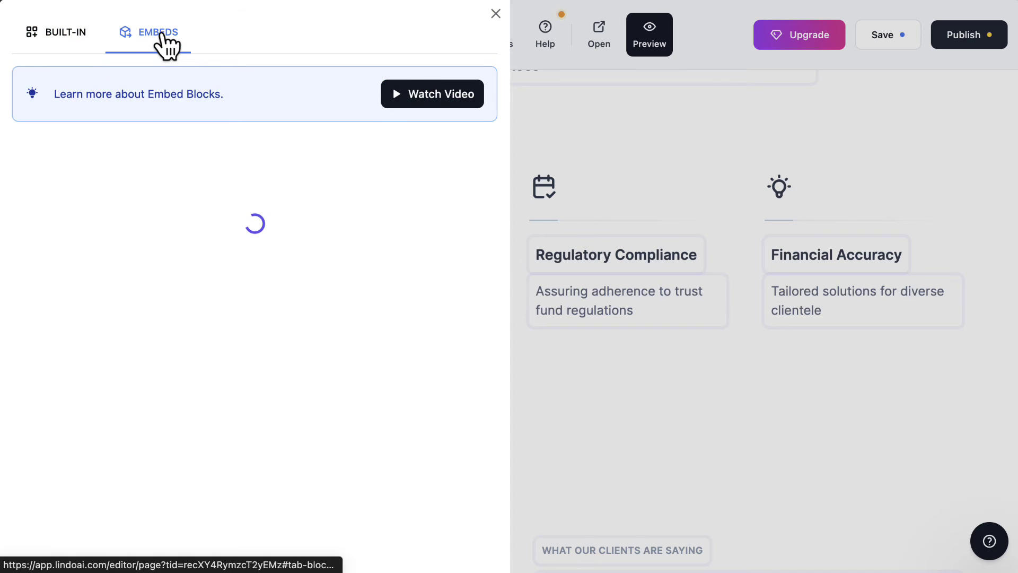
{"action": "left_click", "coordinate": [109, 236]}
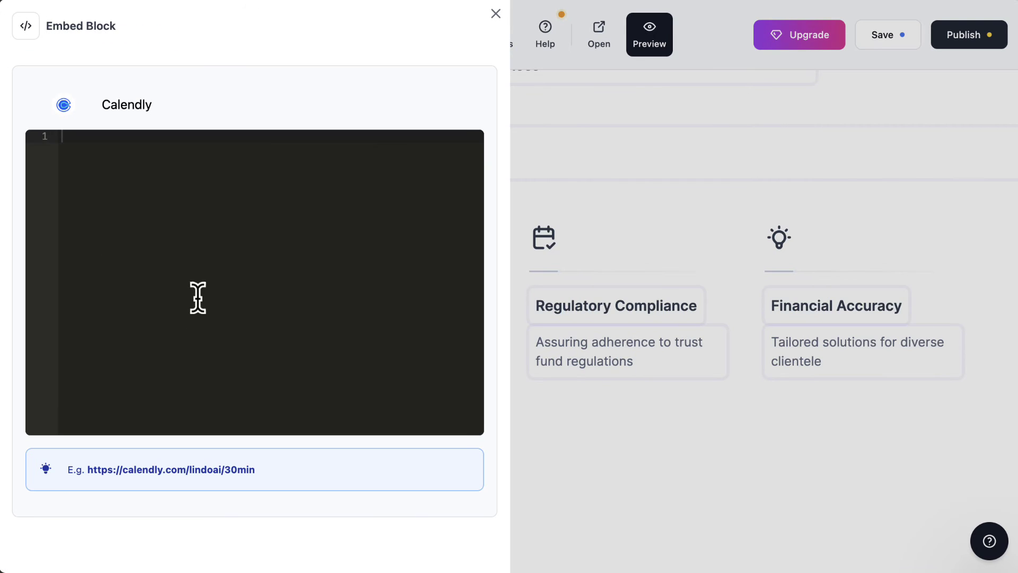
{"action": "key", "text": "ctrl+v"}
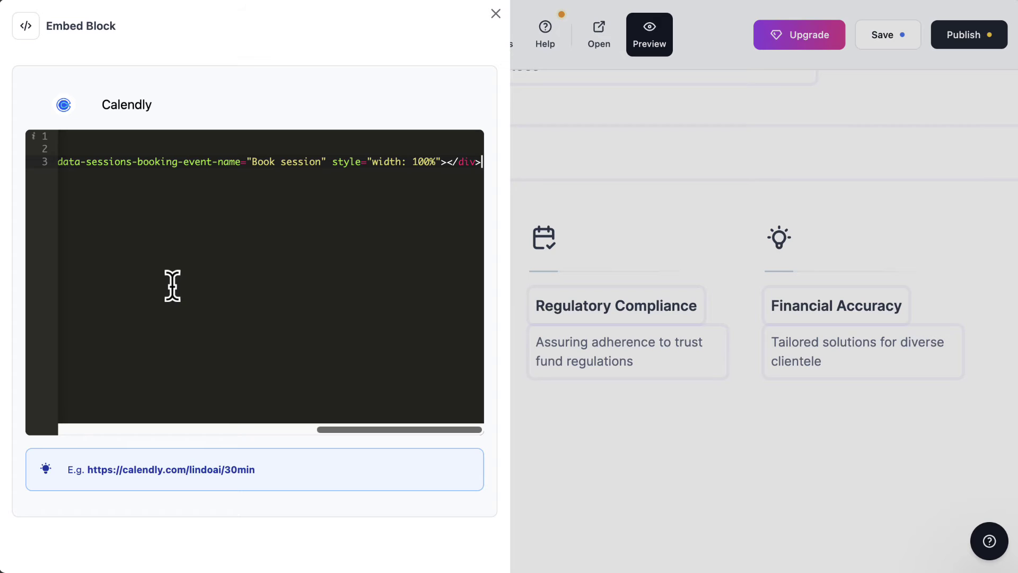
{"action": "scroll", "coordinate": [244, 286], "scroll_direction": "left", "scroll_amount": 10}
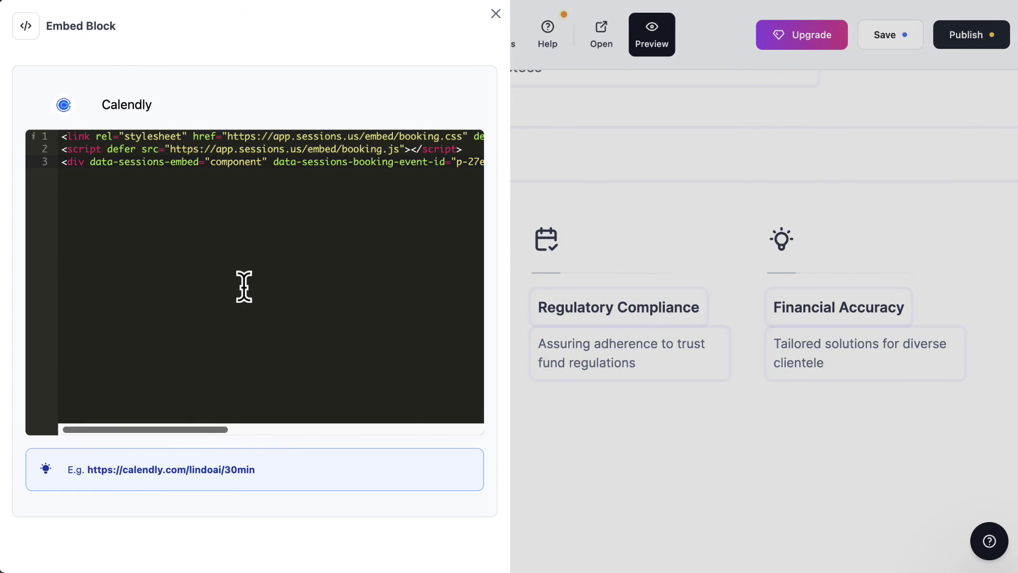
{"action": "scroll", "coordinate": [244, 286], "scroll_direction": "up", "scroll_amount": 8}
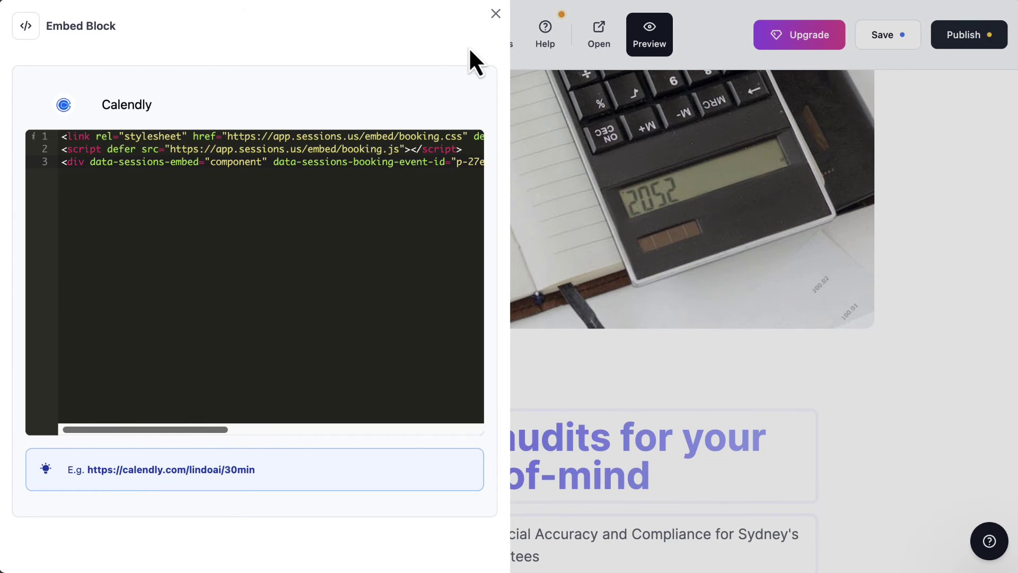
{"action": "left_click", "coordinate": [496, 14]}
Check the blank embed section, then add another Embed block below the hero with the Sessions code.
{"action": "scroll", "coordinate": [477, 296], "scroll_direction": "down", "scroll_amount": 10}
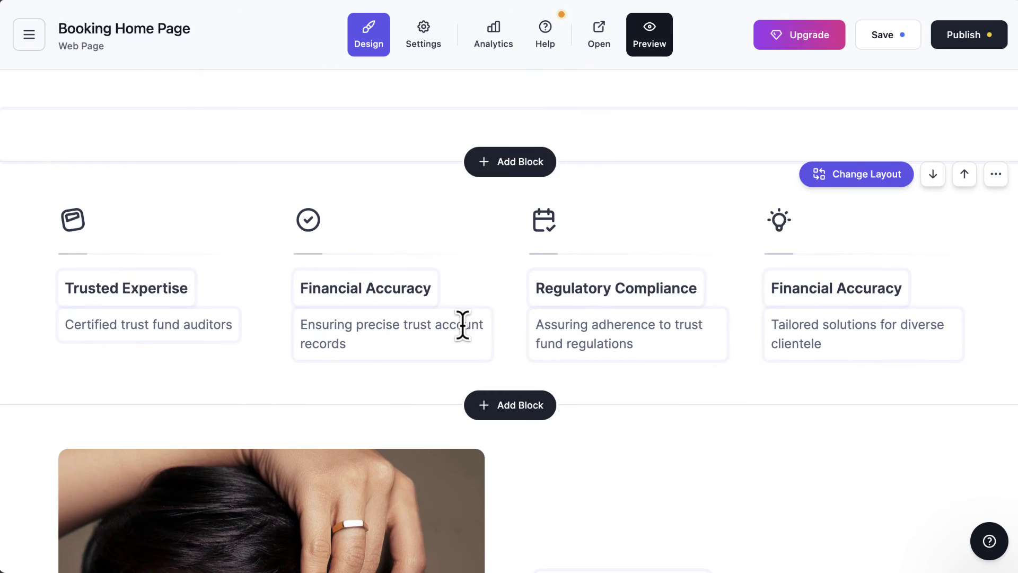
{"action": "scroll", "coordinate": [463, 326], "scroll_direction": "down", "scroll_amount": 15}
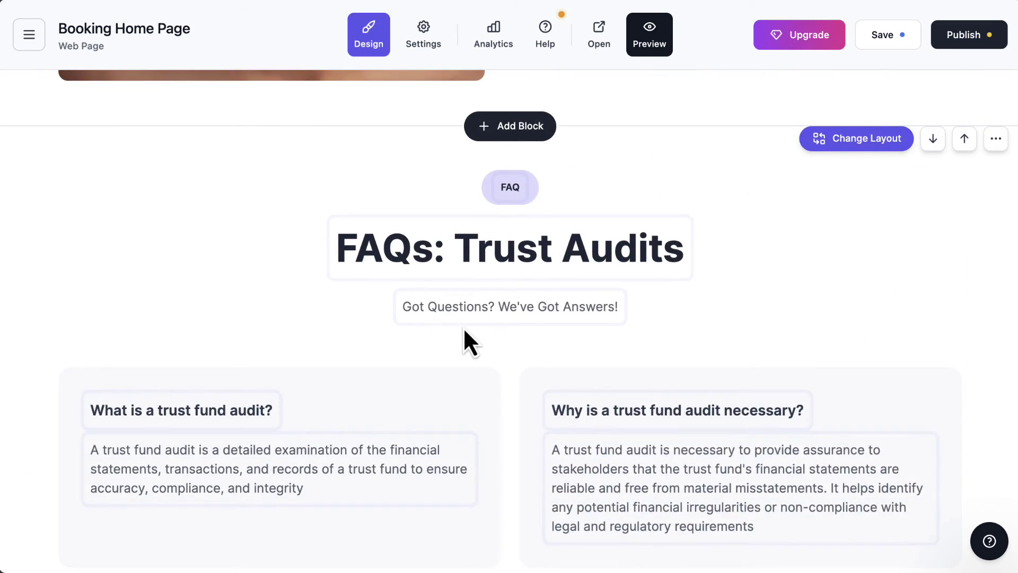
{"action": "scroll", "coordinate": [463, 327], "scroll_direction": "down", "scroll_amount": 5}
{"action": "scroll", "coordinate": [463, 327], "scroll_direction": "up", "scroll_amount": 15}
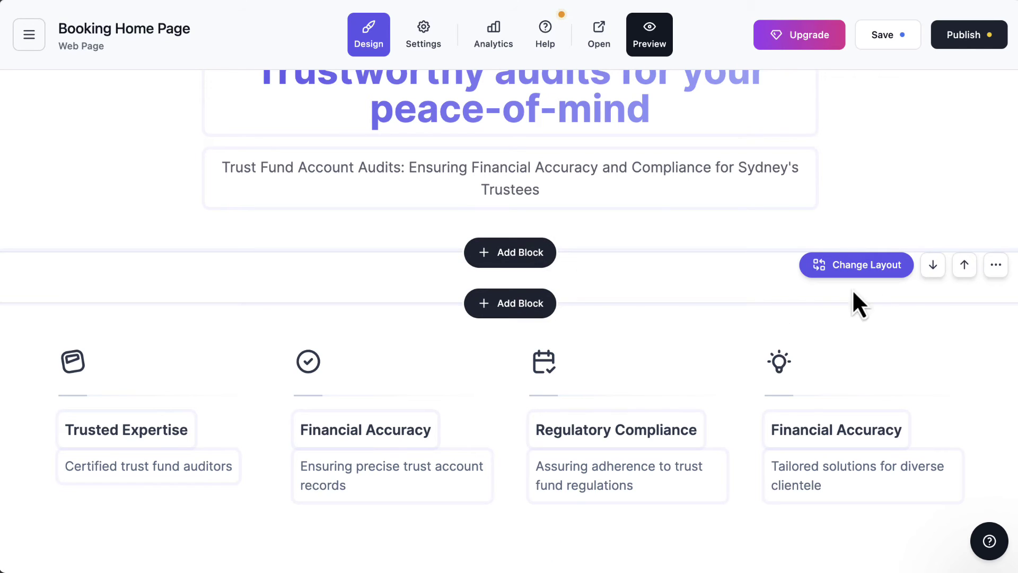
{"action": "left_click", "coordinate": [569, 284]}
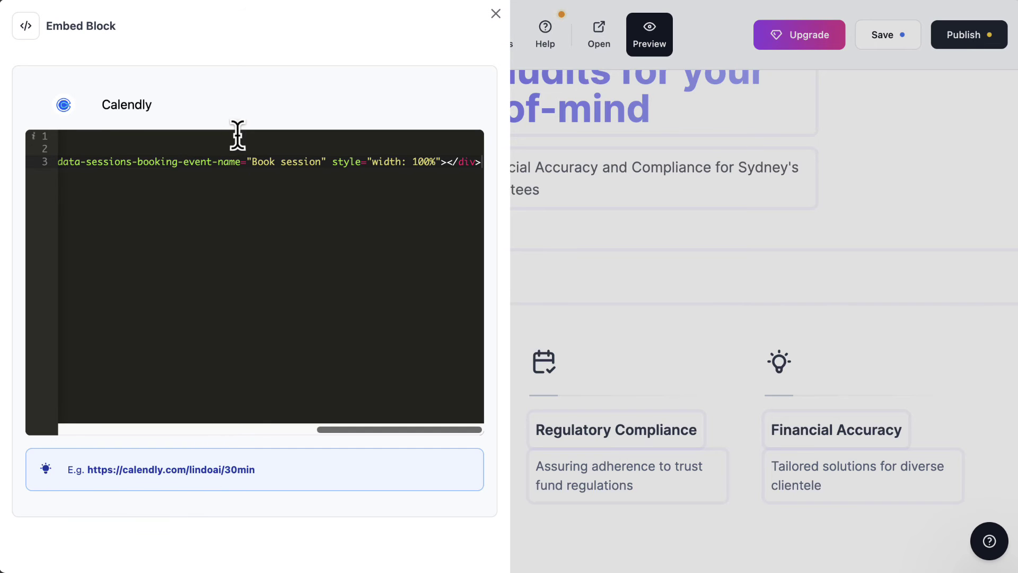
{"action": "left_click", "coordinate": [497, 23]}
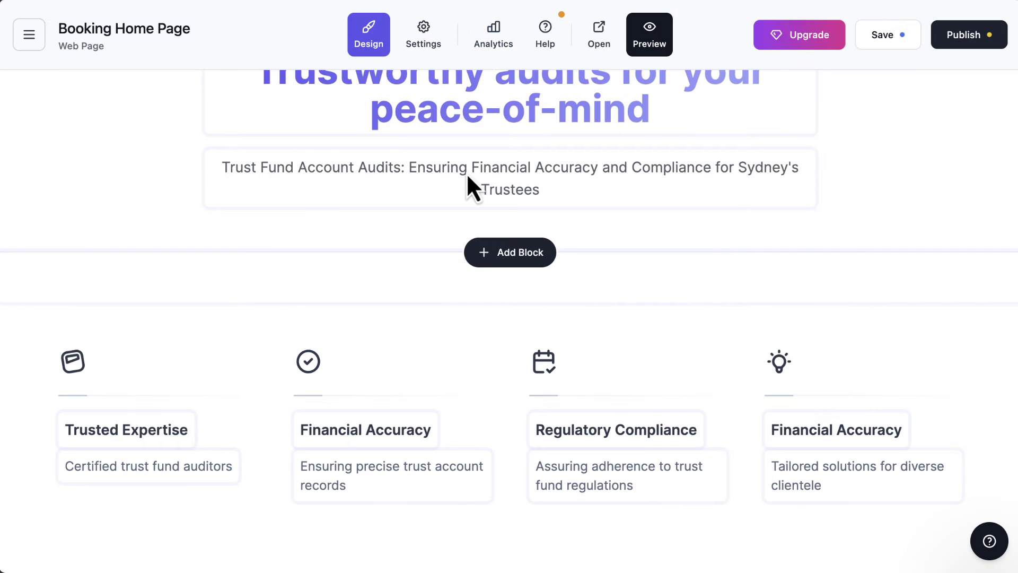
{"action": "left_click", "coordinate": [517, 251]}
{"action": "left_click", "coordinate": [79, 222]}
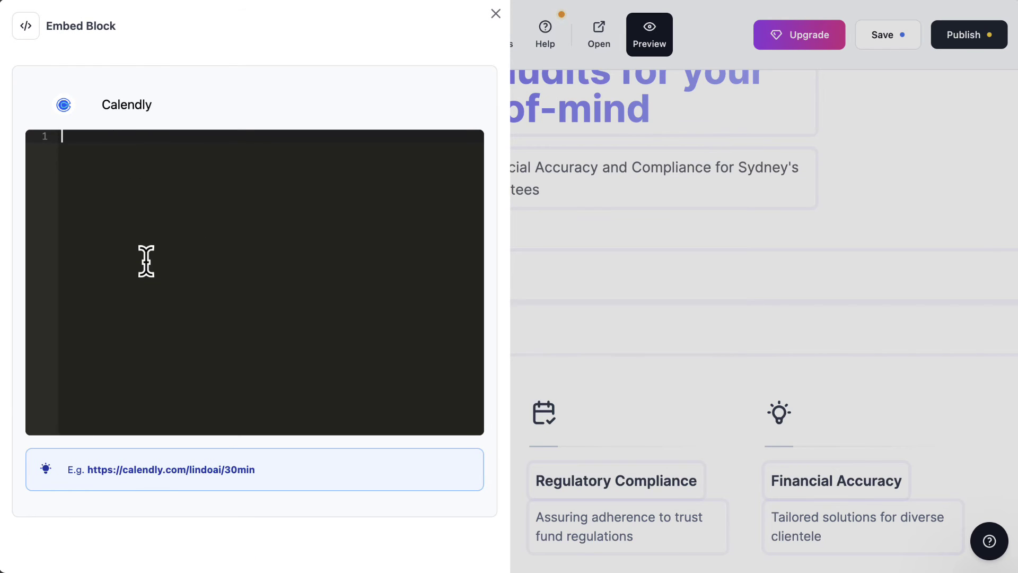
{"action": "key", "text": "super+v"}
{"action": "scroll", "coordinate": [169, 231], "scroll_direction": "left", "scroll_amount": 5}
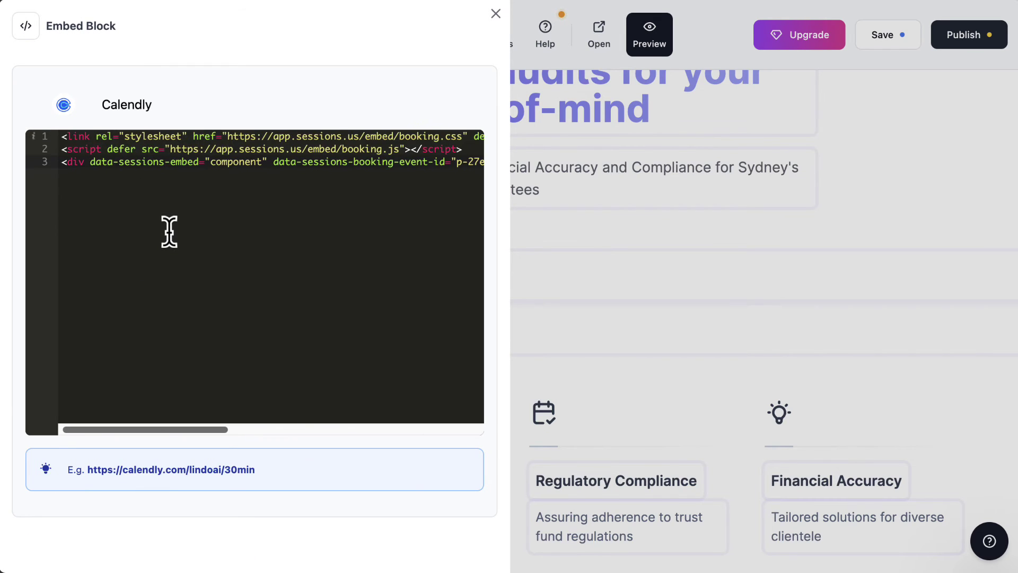
Preview the Booking Home Page and scroll through its hero headline and feature row.
{"action": "left_click", "coordinate": [496, 14]}
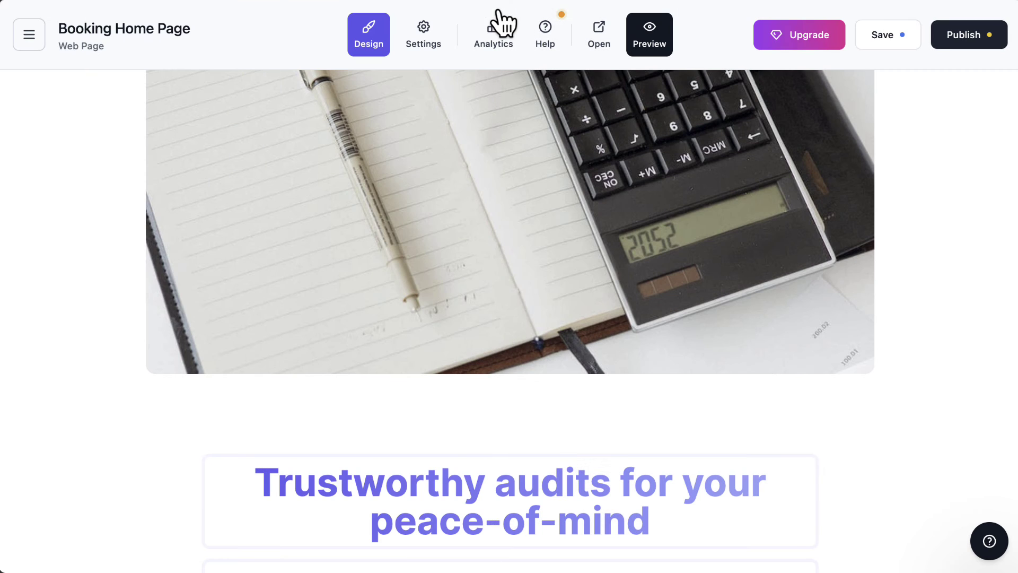
{"action": "scroll", "coordinate": [406, 396], "scroll_direction": "down", "scroll_amount": 12}
{"action": "scroll", "coordinate": [406, 395], "scroll_direction": "down", "scroll_amount": 2}
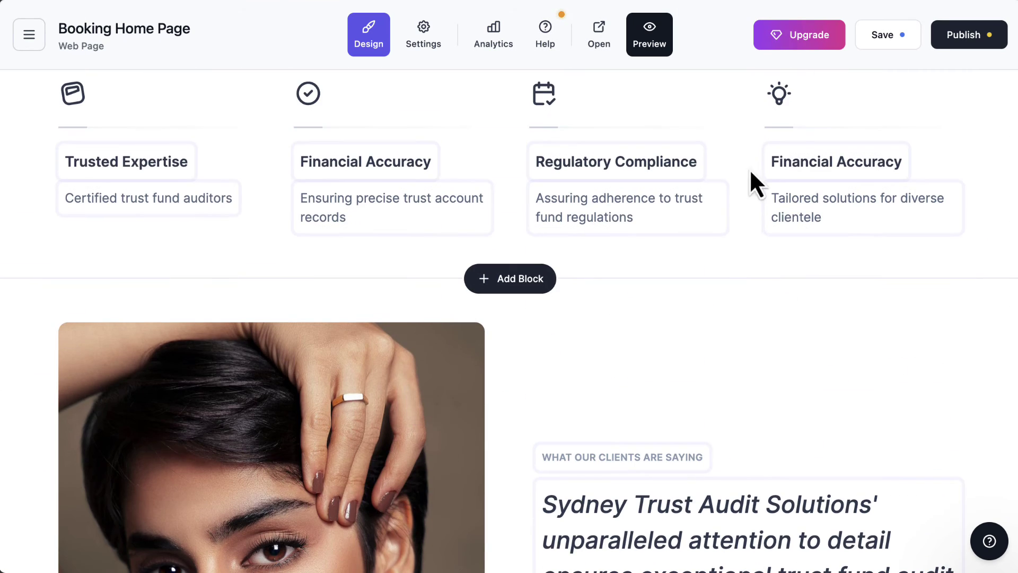
{"action": "left_click", "coordinate": [650, 37]}
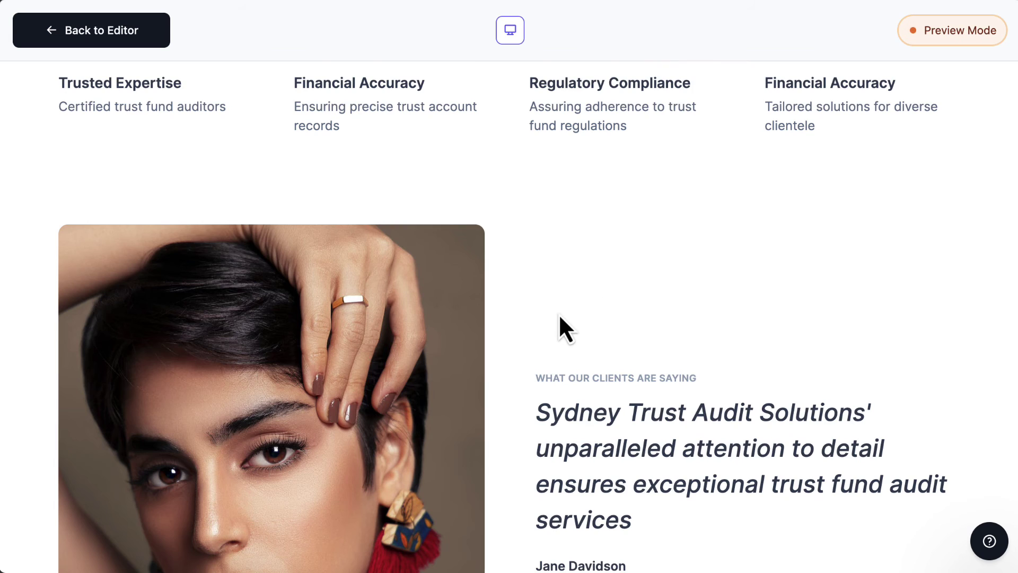
{"action": "scroll", "coordinate": [559, 318], "scroll_direction": "up", "scroll_amount": 10}
{"action": "scroll", "coordinate": [558, 318], "scroll_direction": "up", "scroll_amount": 4}
{"action": "scroll", "coordinate": [559, 318], "scroll_direction": "down", "scroll_amount": 14}
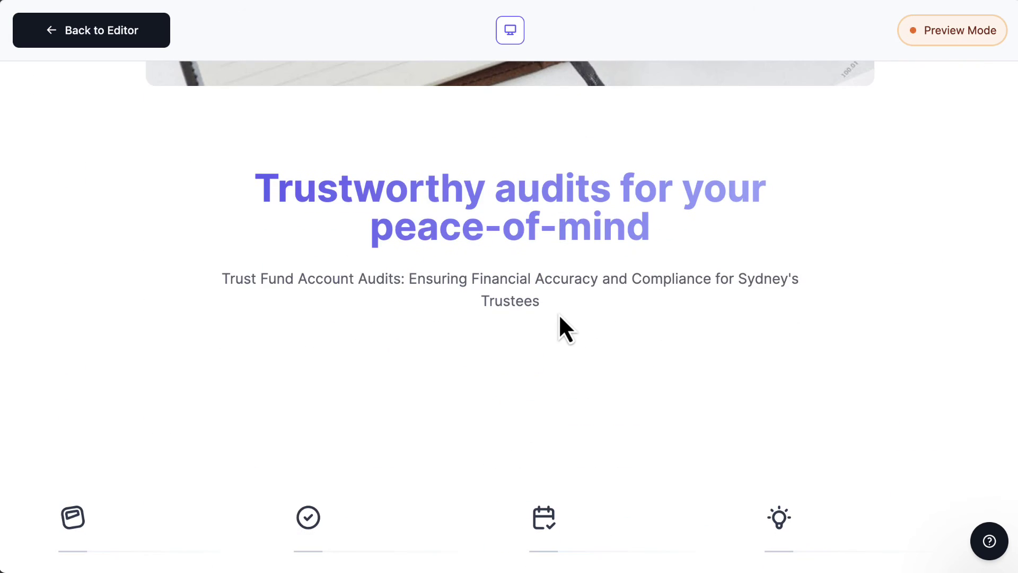
Highlight the hero headline and subtitle text.
{"action": "left_click_drag", "start_coordinate": [520, 308], "coordinate": [606, 266]}
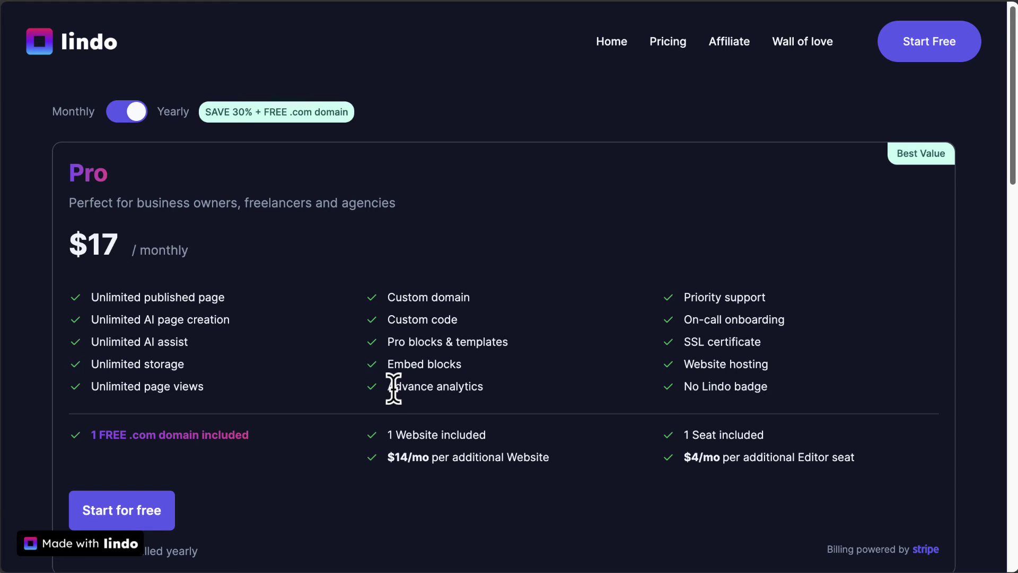
Scroll the pricing page past the White Label plan to the Lindo Expert add-on from $399.
{"action": "scroll", "coordinate": [468, 493], "scroll_direction": "down", "scroll_amount": 5}
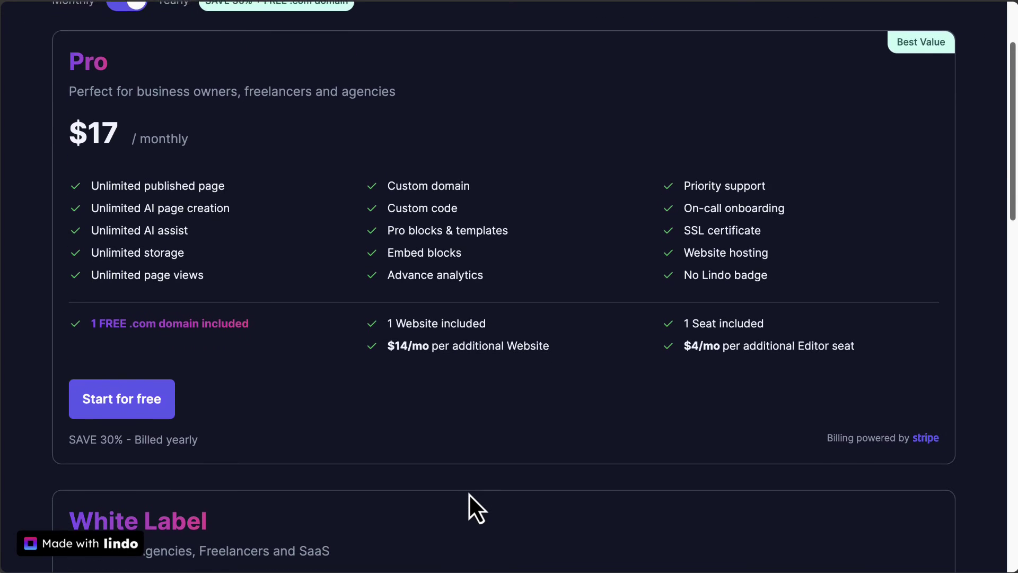
{"action": "scroll", "coordinate": [469, 493], "scroll_direction": "down", "scroll_amount": 4}
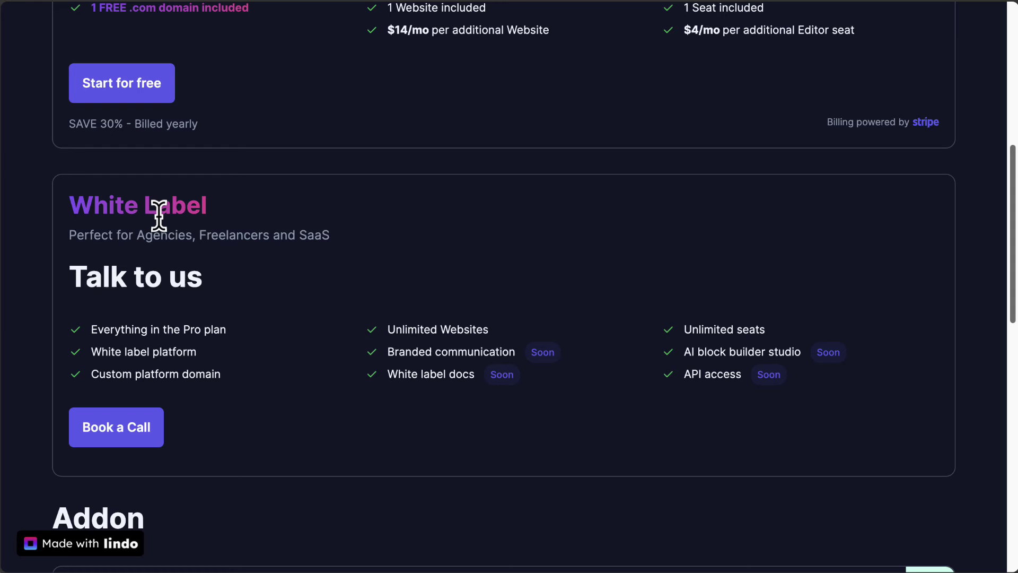
{"action": "scroll", "coordinate": [159, 215], "scroll_direction": "down", "scroll_amount": 5}
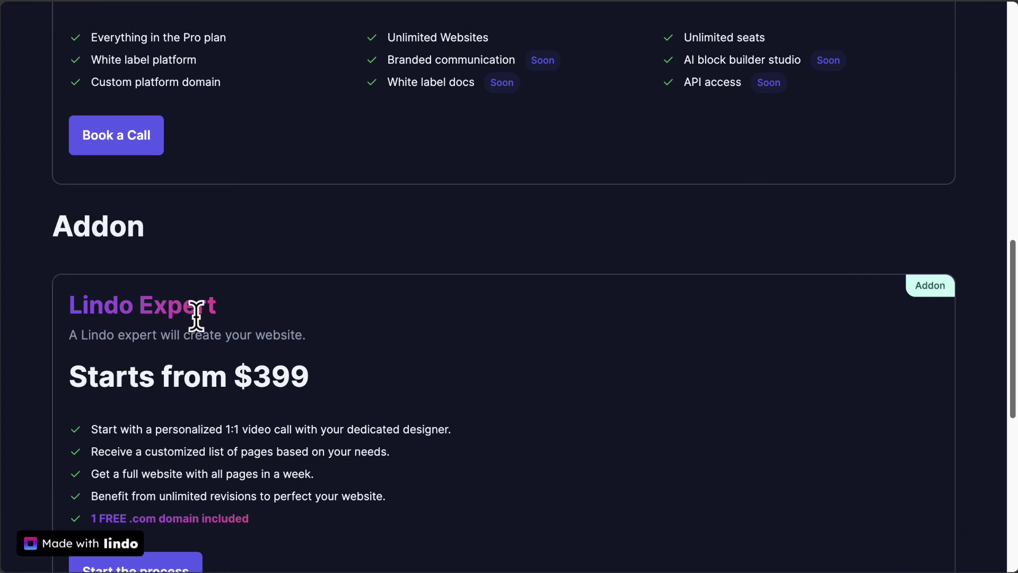
{"action": "scroll", "coordinate": [197, 323], "scroll_direction": "down", "scroll_amount": 3}
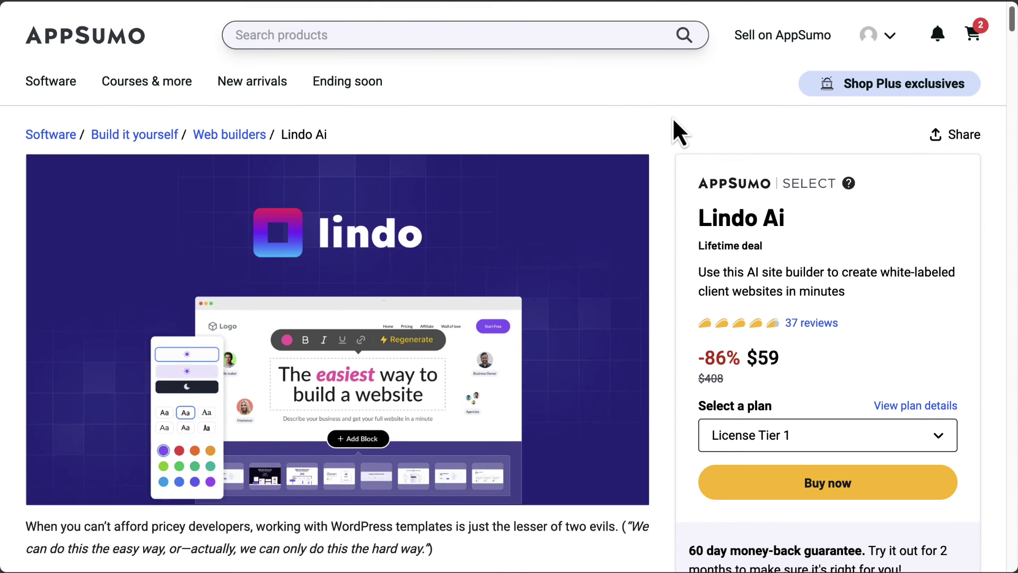
Jump to the AppSumo deal's Plans & features and view the $59, $159 and $309 license tiers.
{"action": "scroll", "coordinate": [618, 125], "scroll_direction": "down", "scroll_amount": 2}
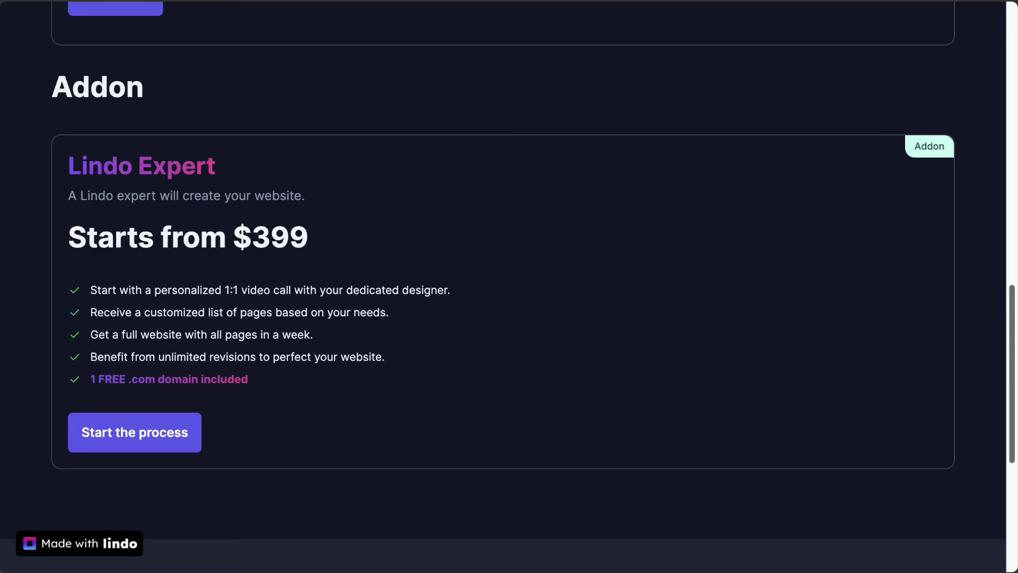
{"action": "scroll", "coordinate": [396, 285], "scroll_direction": "up", "scroll_amount": 10}
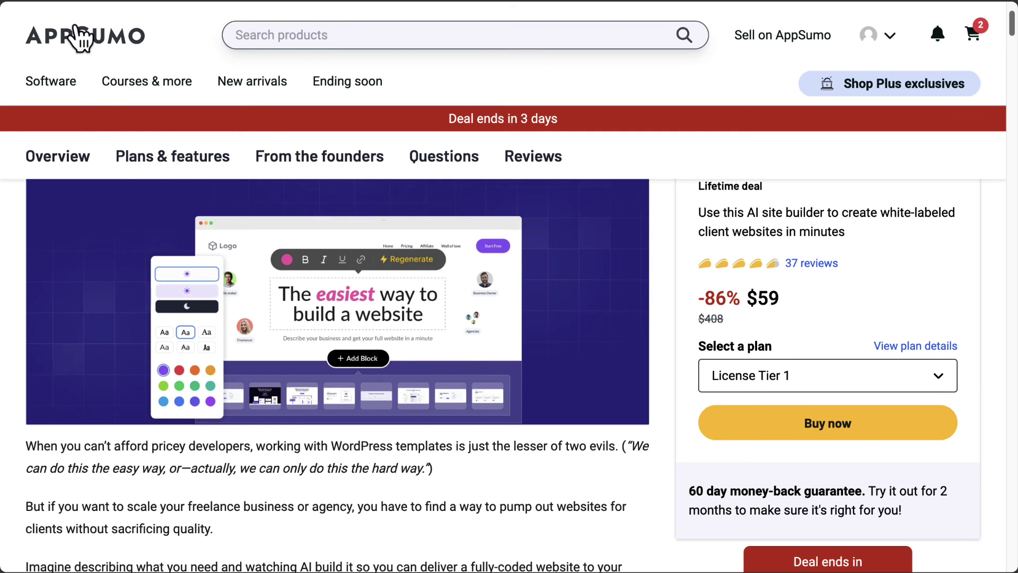
{"action": "left_click", "coordinate": [165, 178]}
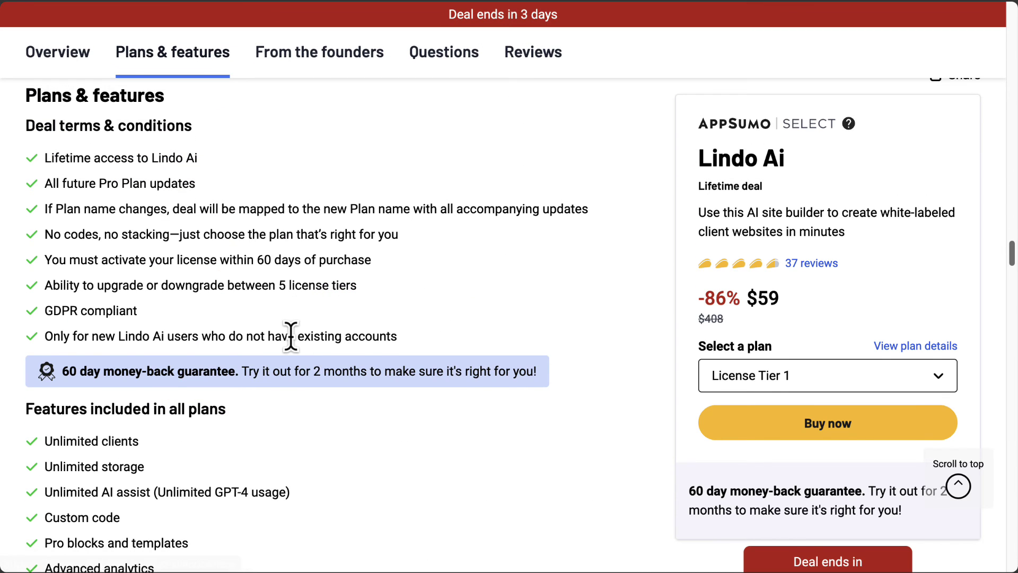
{"action": "scroll", "coordinate": [291, 335], "scroll_direction": "down", "scroll_amount": 3}
{"action": "scroll", "coordinate": [291, 341], "scroll_direction": "down", "scroll_amount": 2}
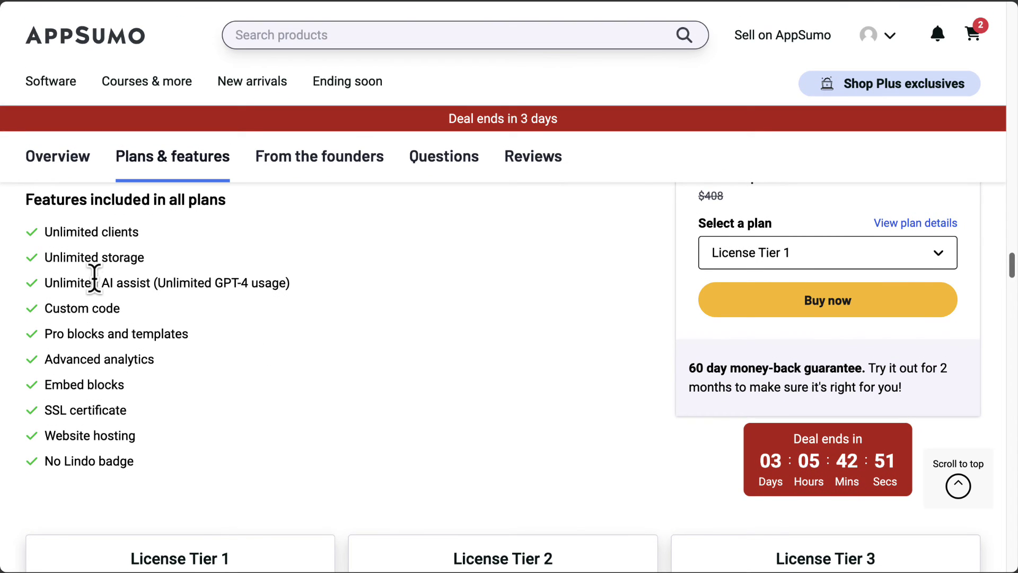
{"action": "scroll", "coordinate": [144, 402], "scroll_direction": "down", "scroll_amount": 5}
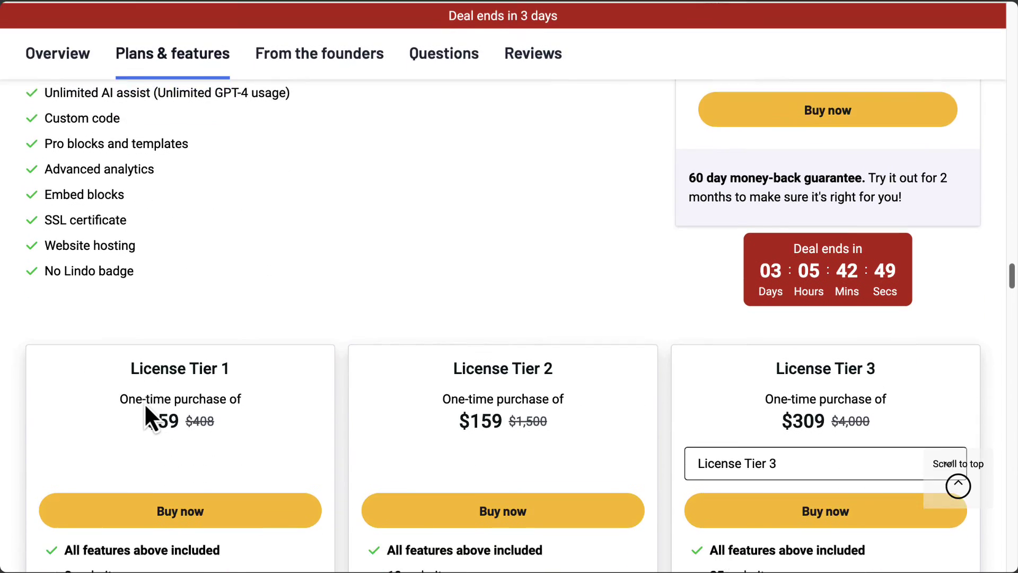
{"action": "scroll", "coordinate": [144, 402], "scroll_direction": "down", "scroll_amount": 2}
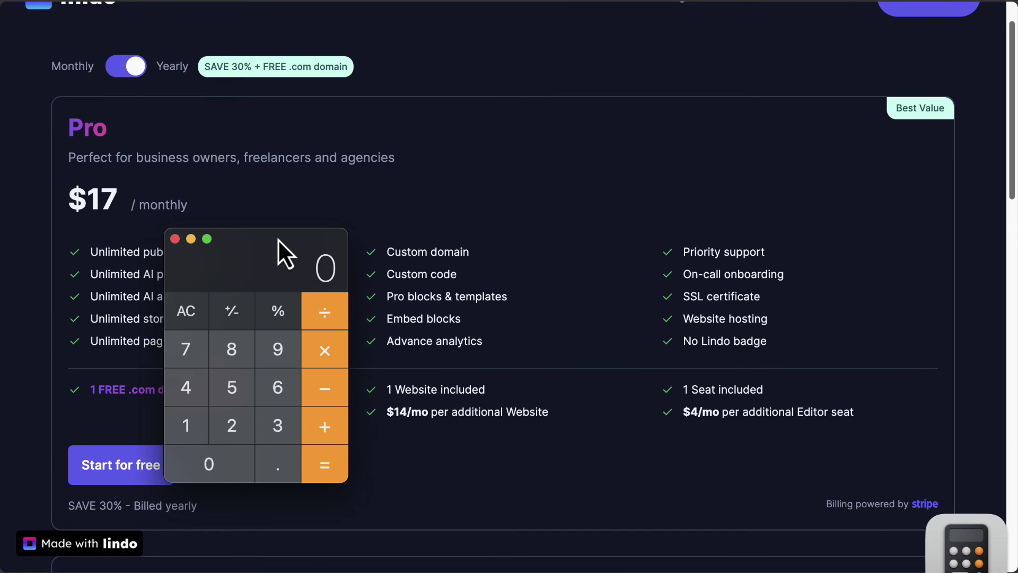
Calculate 17 × 12 = 204 in Calculator, the Pro plan's yearly cost.
{"action": "left_click_drag", "start_coordinate": [278, 238], "coordinate": [779, 193]}
{"action": "type", "text": "17"}
{"action": "key", "text": "asterisk"}
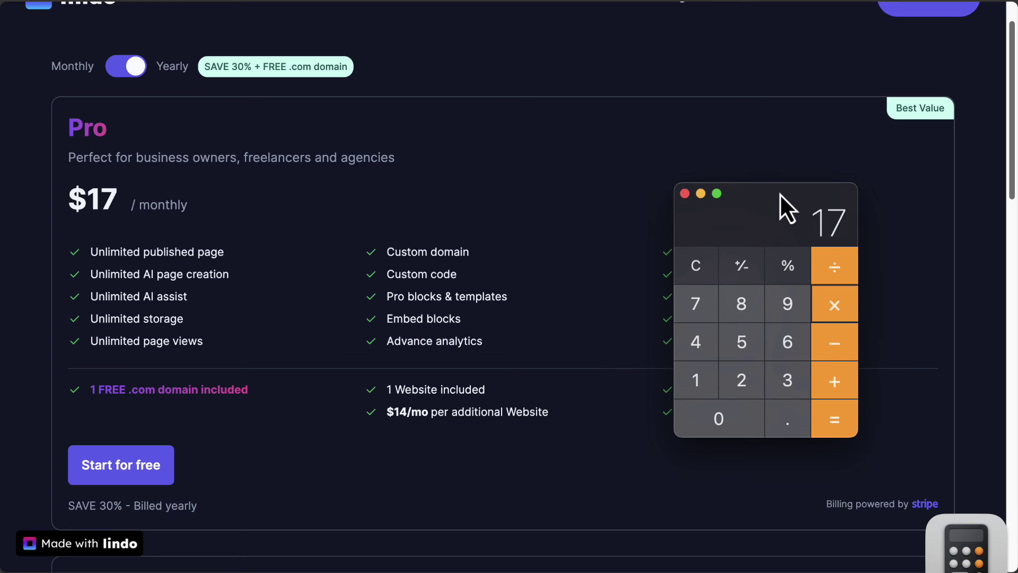
{"action": "type", "text": "12"}
{"action": "key", "text": "Return"}
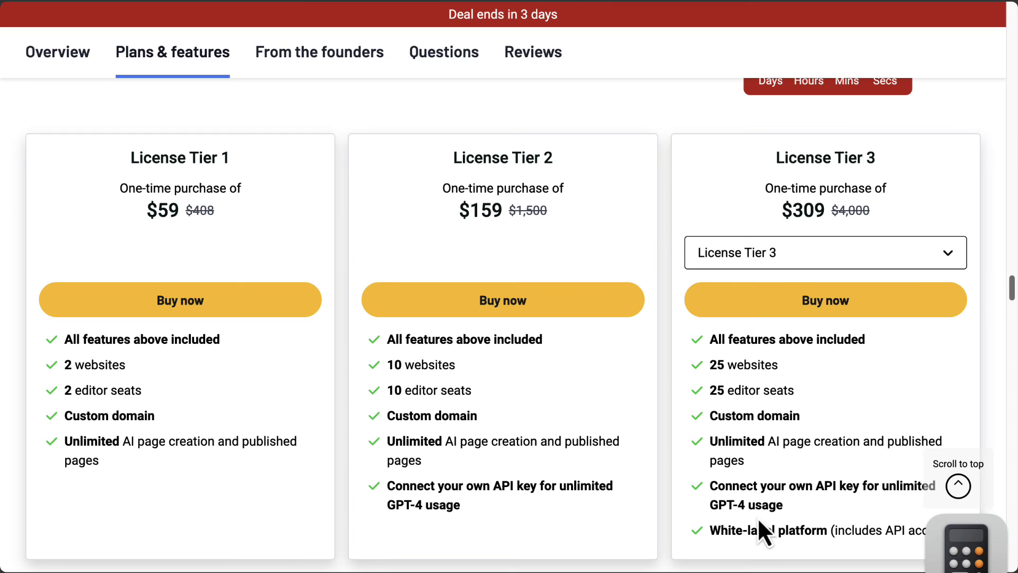
Switch the third AppSumo pricing card to License Tier 5: $529 for 150 websites, unlimited editor seats.
{"action": "scroll", "coordinate": [753, 522], "scroll_direction": "down", "scroll_amount": 1}
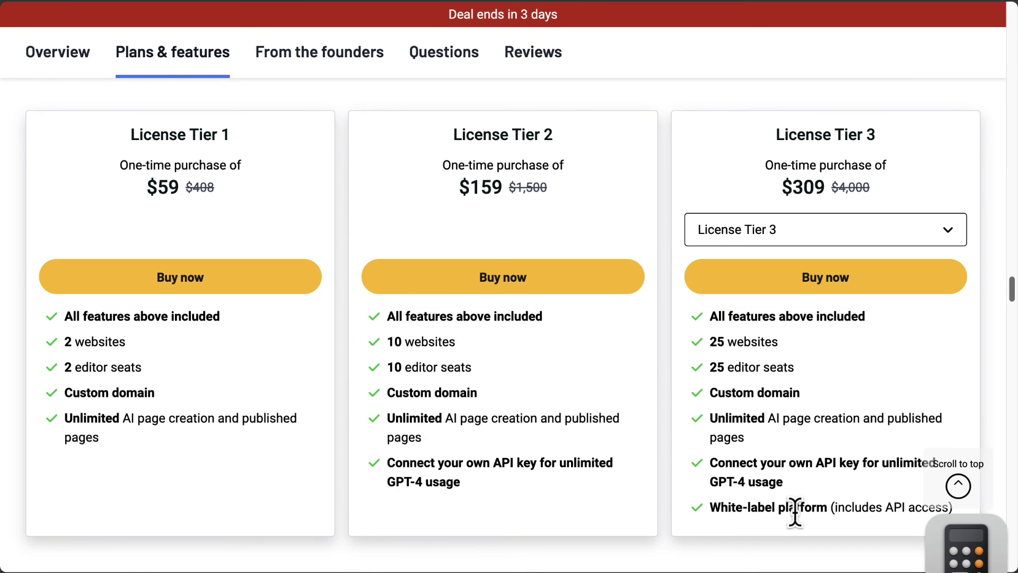
{"action": "scroll", "coordinate": [841, 480], "scroll_direction": "up", "scroll_amount": 1}
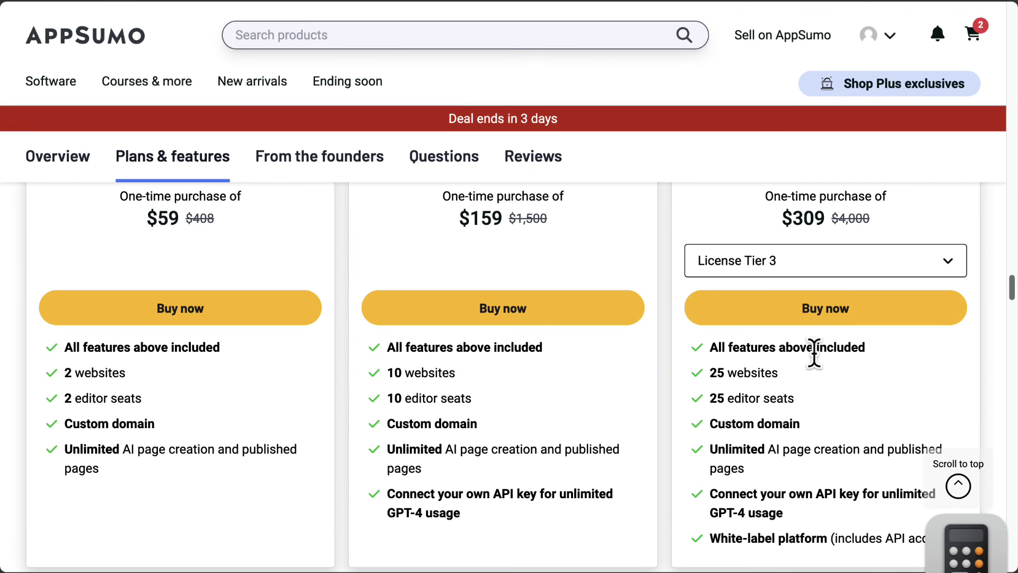
{"action": "left_click", "coordinate": [789, 272]}
{"action": "left_click", "coordinate": [777, 364]}
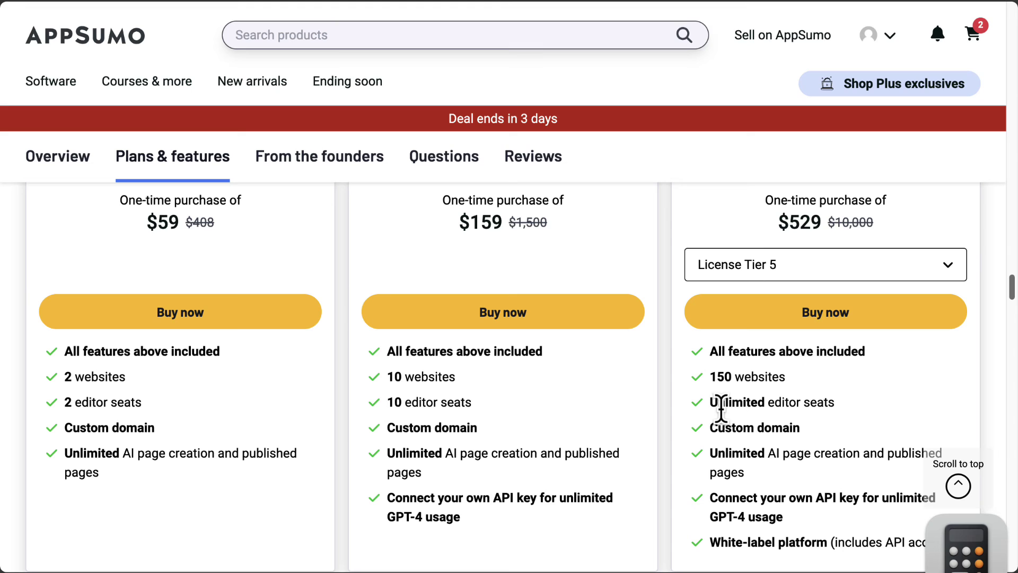
{"action": "scroll", "coordinate": [749, 460], "scroll_direction": "down", "scroll_amount": 1}
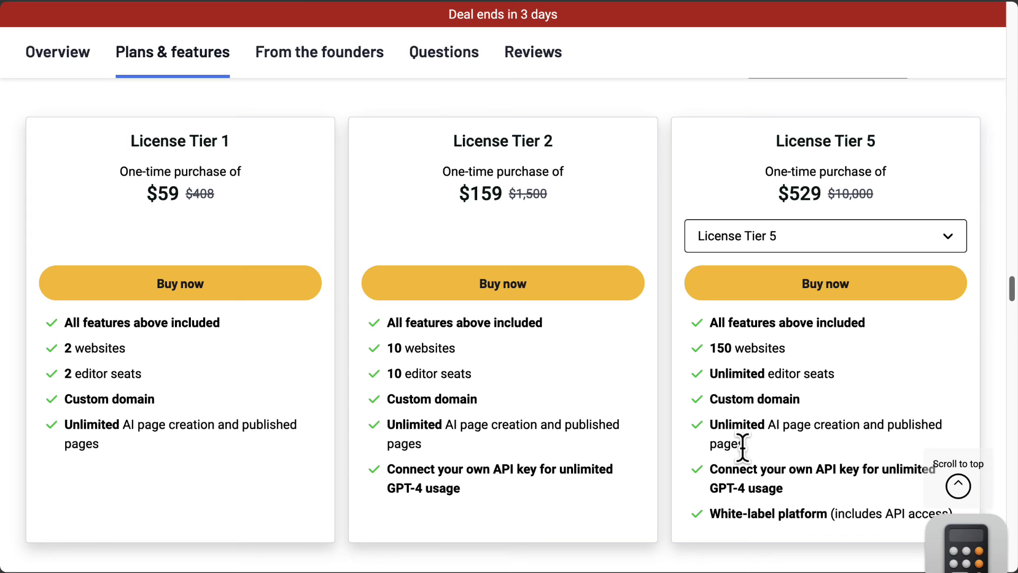
{"action": "scroll", "coordinate": [742, 447], "scroll_direction": "up", "scroll_amount": 5}
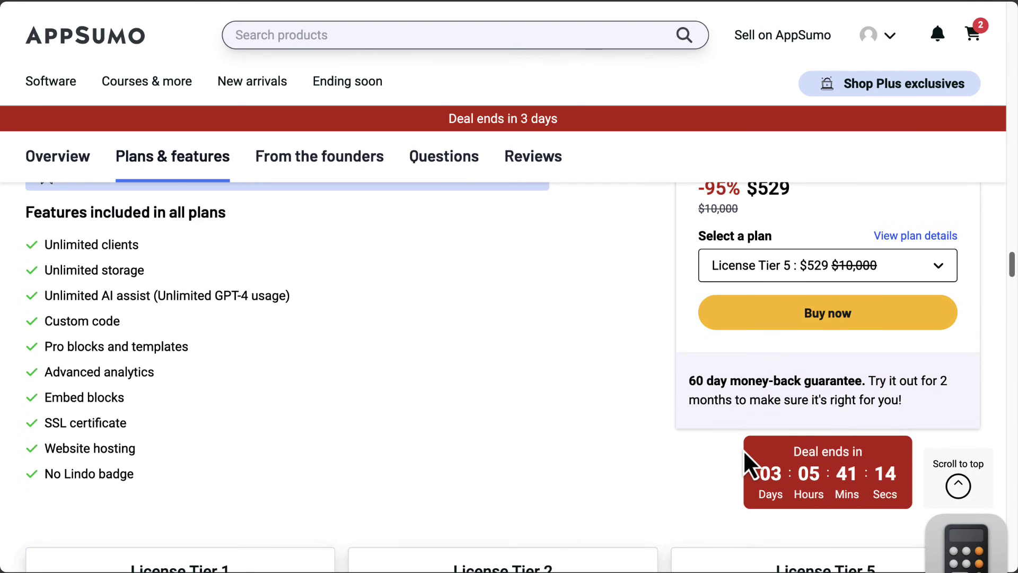
{"action": "scroll", "coordinate": [743, 449], "scroll_direction": "up", "scroll_amount": 1}
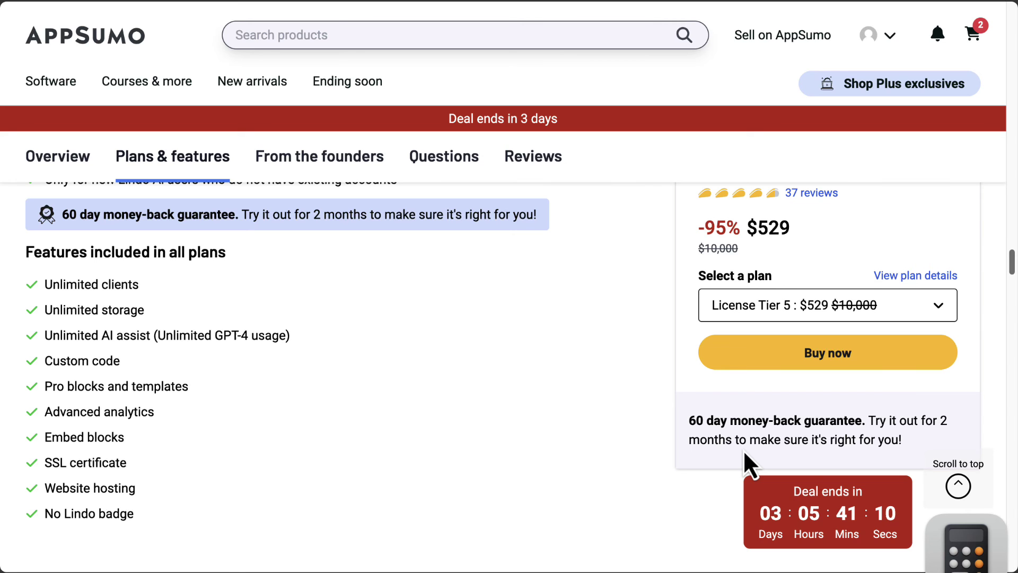
{"action": "scroll", "coordinate": [623, 344], "scroll_direction": "up", "scroll_amount": 1}
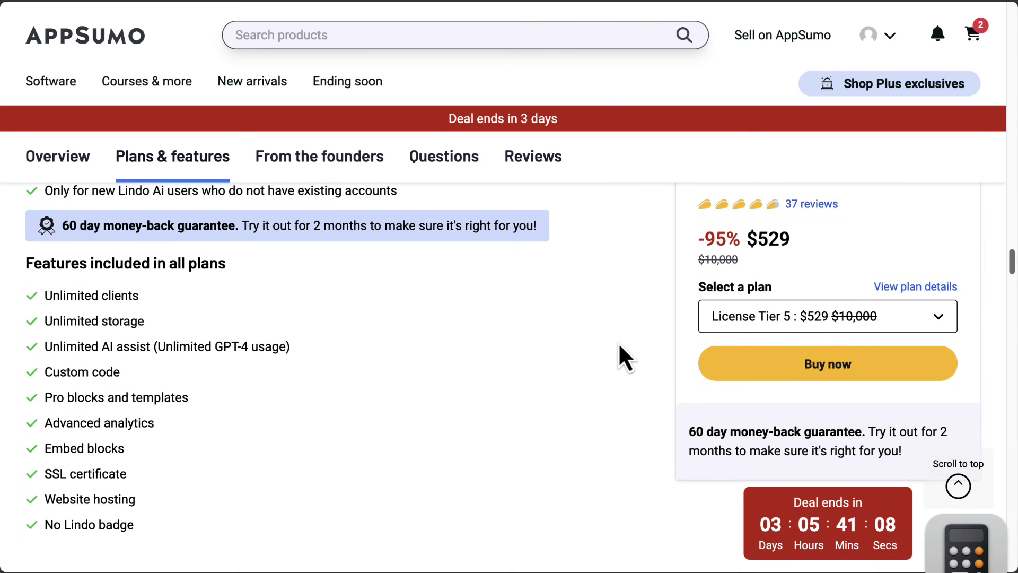
{"action": "scroll", "coordinate": [623, 358], "scroll_direction": "up", "scroll_amount": 1}
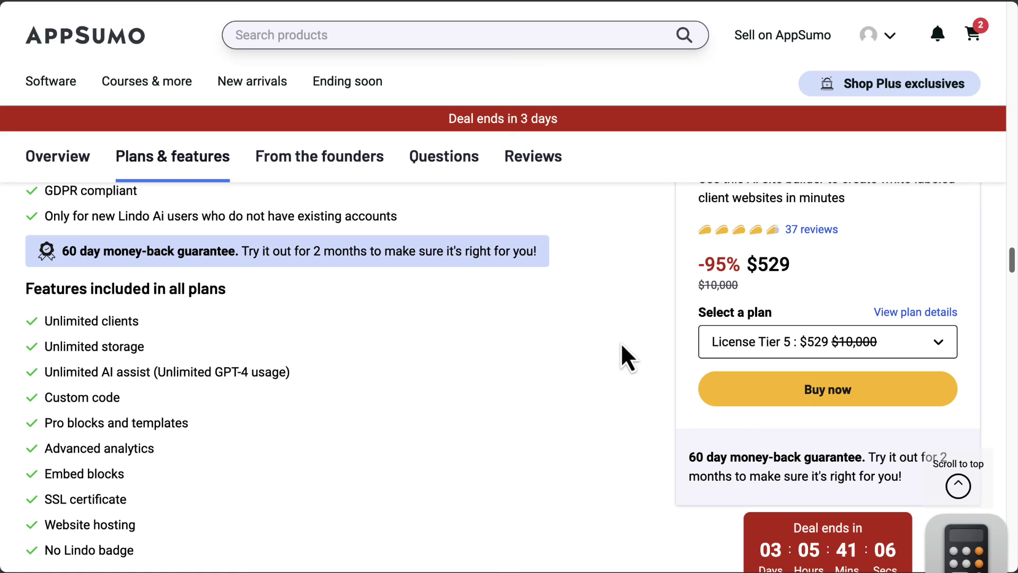
Show the 37 Lindo Ai reviews sorted by Helpful and scroll to the critical two-taco review.
{"action": "left_click", "coordinate": [812, 236]}
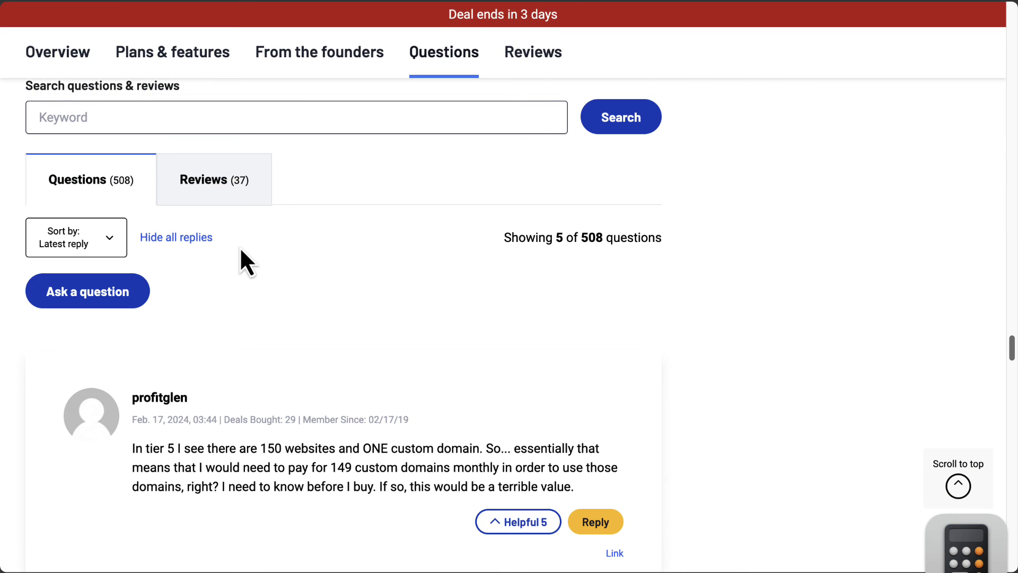
{"action": "left_click", "coordinate": [228, 197]}
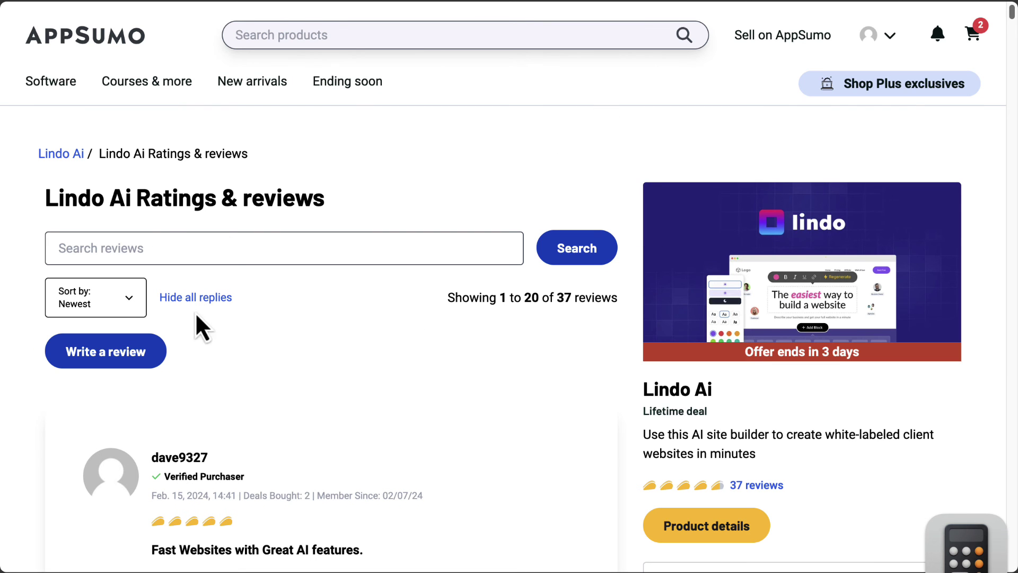
{"action": "left_click", "coordinate": [101, 305]}
{"action": "left_click", "coordinate": [100, 442]}
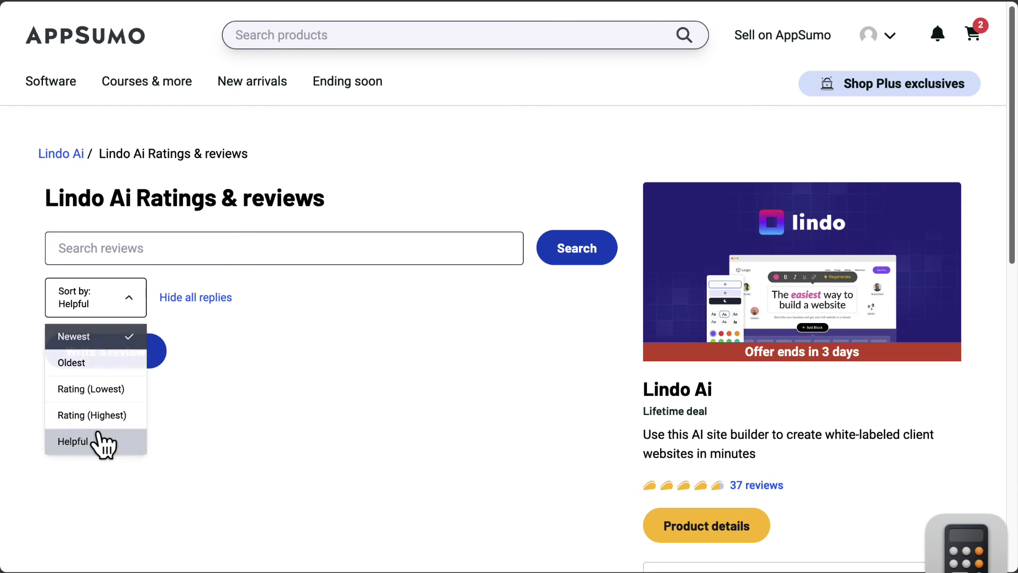
{"action": "scroll", "coordinate": [502, 384], "scroll_direction": "down", "scroll_amount": 6}
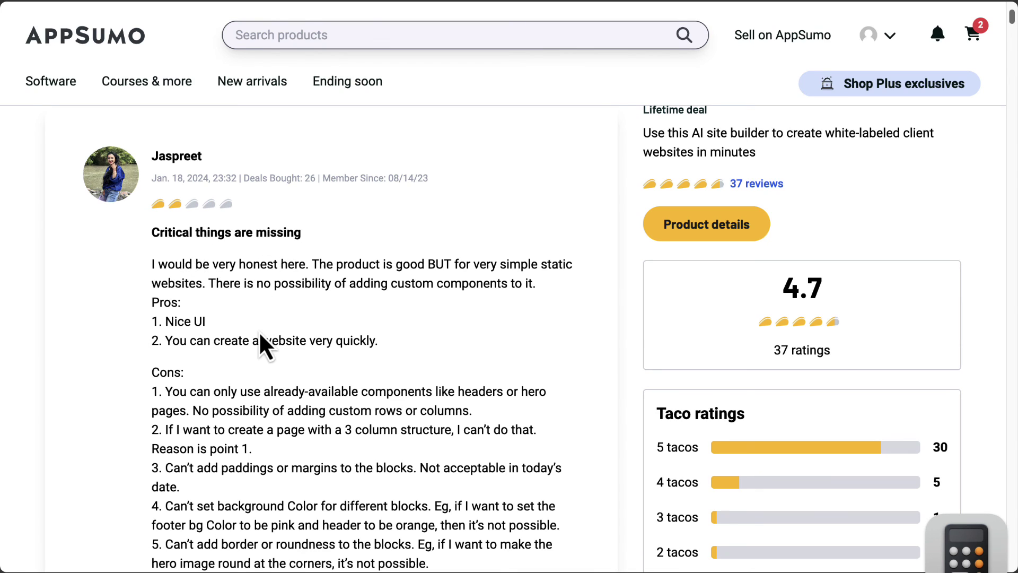
{"action": "scroll", "coordinate": [355, 371], "scroll_direction": "down", "scroll_amount": 2}
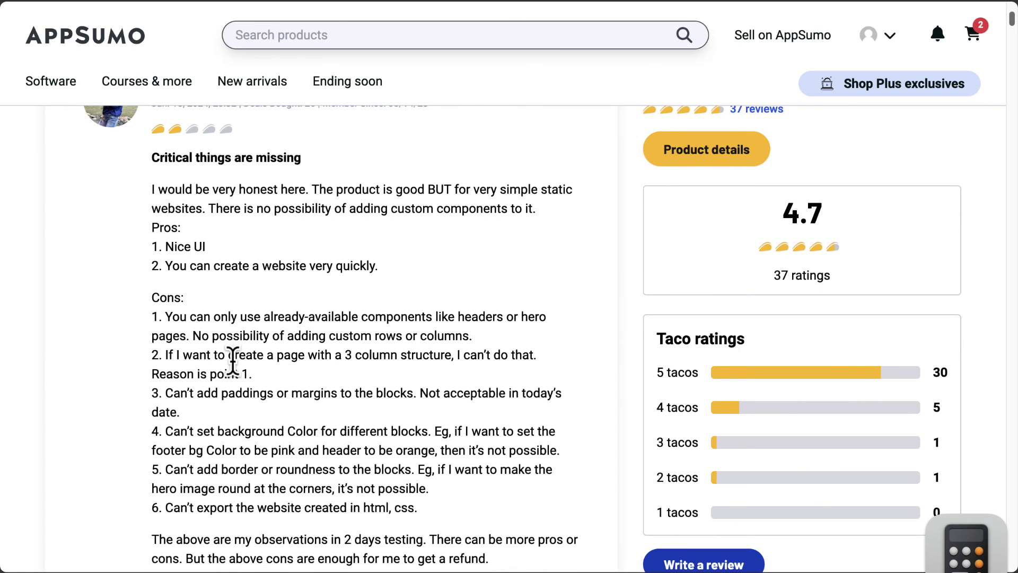
{"action": "scroll", "coordinate": [232, 360], "scroll_direction": "down", "scroll_amount": 2}
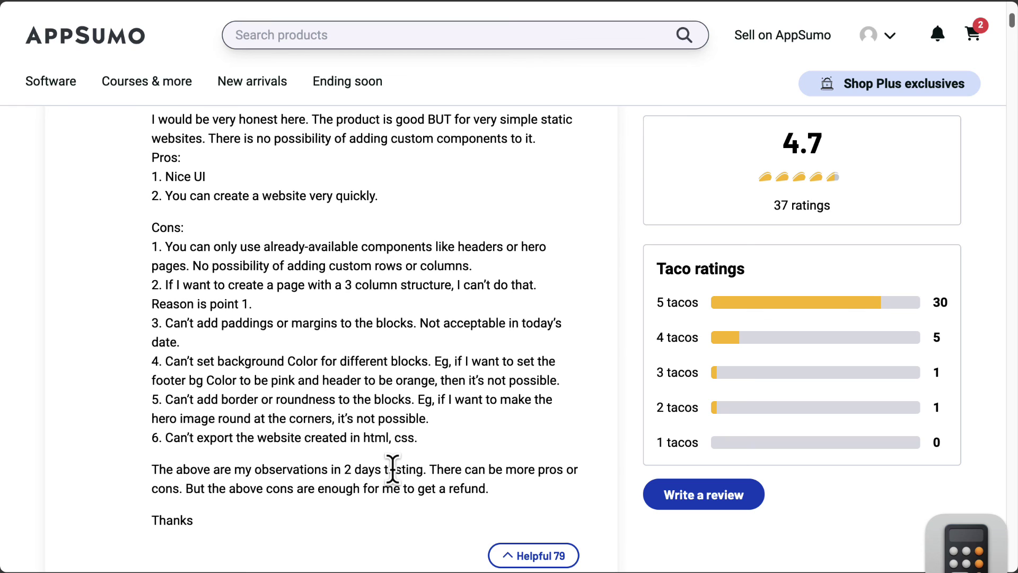
Read the replies under the critical review, including the founder team's roadmap answer.
{"action": "scroll", "coordinate": [392, 468], "scroll_direction": "up", "scroll_amount": 3}
{"action": "scroll", "coordinate": [393, 468], "scroll_direction": "down", "scroll_amount": 8}
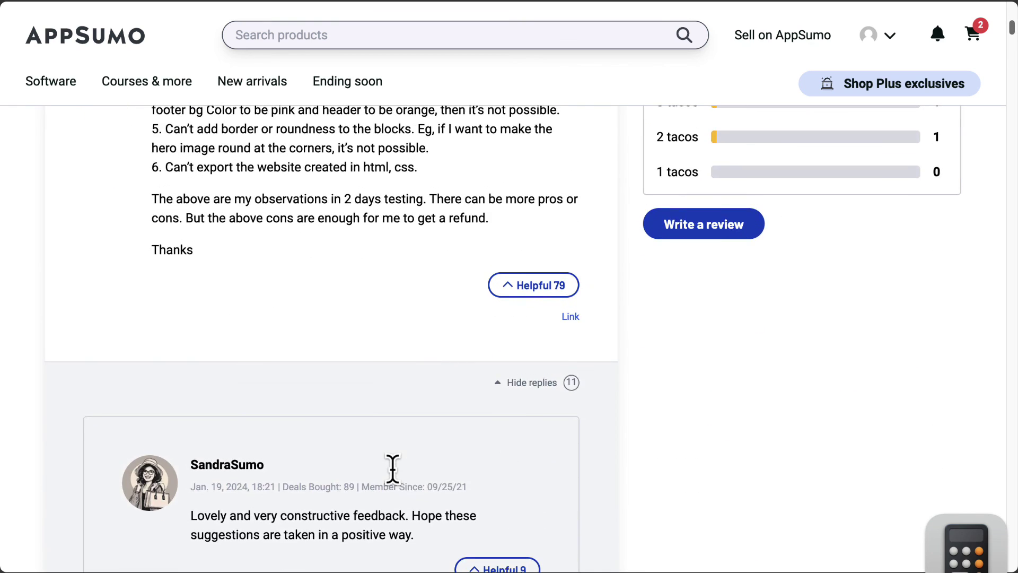
{"action": "scroll", "coordinate": [392, 468], "scroll_direction": "down", "scroll_amount": 5}
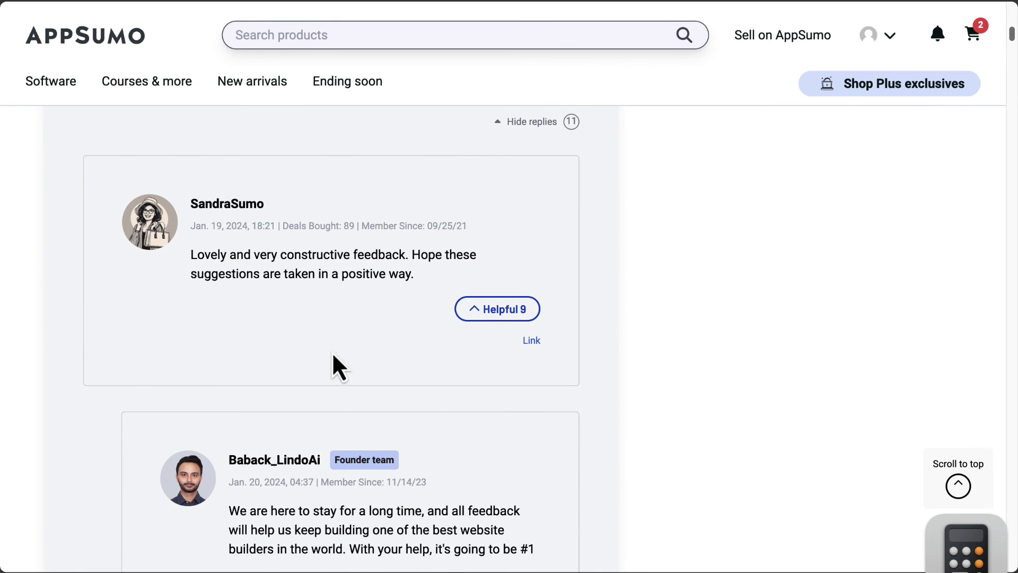
{"action": "scroll", "coordinate": [336, 366], "scroll_direction": "down", "scroll_amount": 5}
{"action": "right_click", "coordinate": [340, 377]}
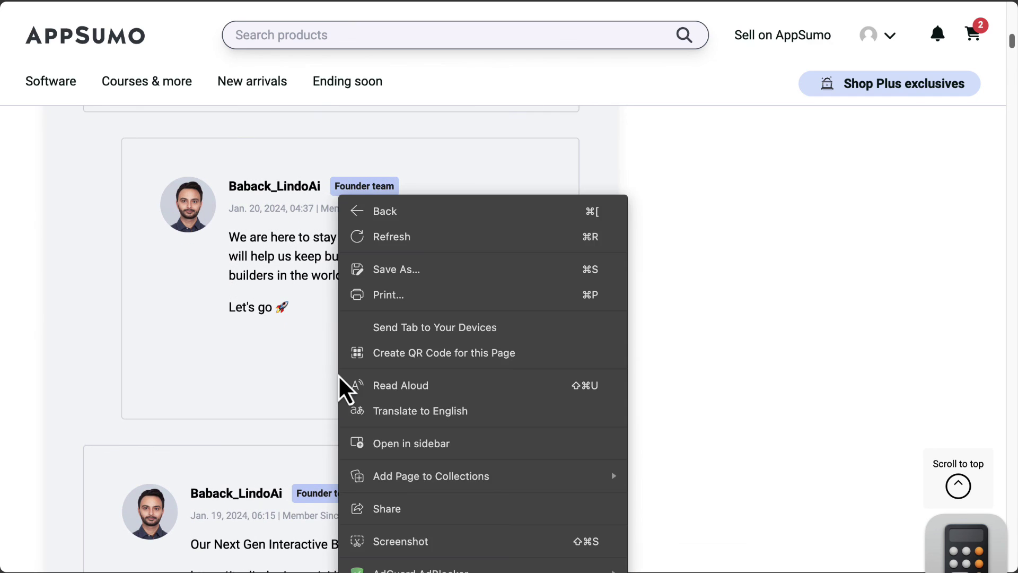
{"action": "left_click", "coordinate": [291, 348]}
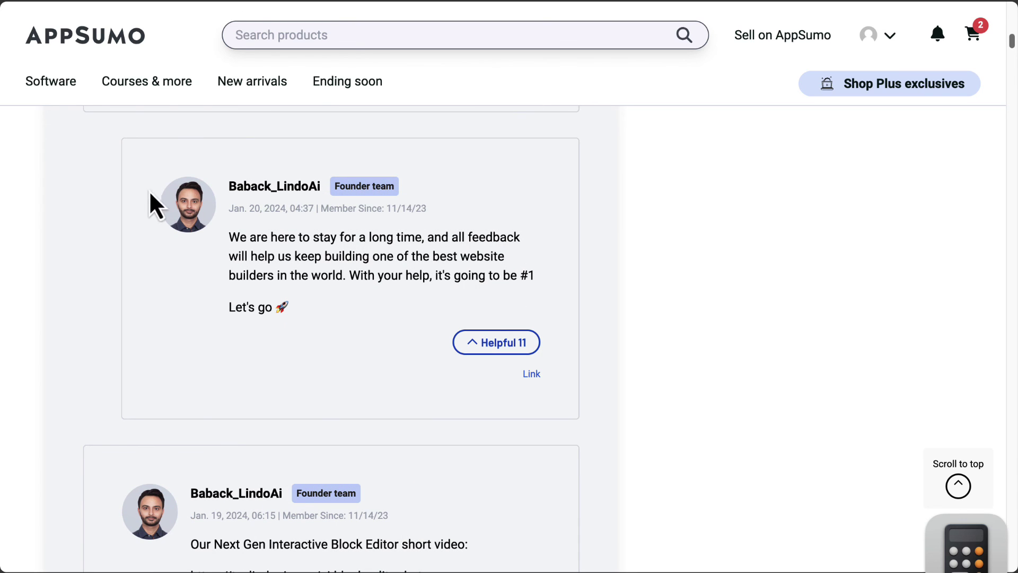
{"action": "scroll", "coordinate": [314, 342], "scroll_direction": "down", "scroll_amount": 7}
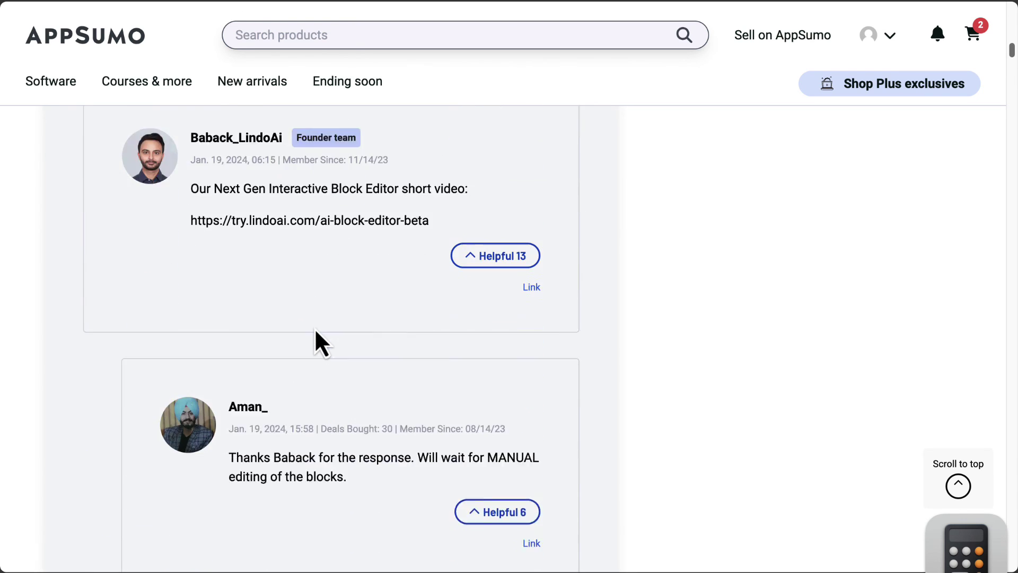
{"action": "scroll", "coordinate": [315, 331], "scroll_direction": "down", "scroll_amount": 10}
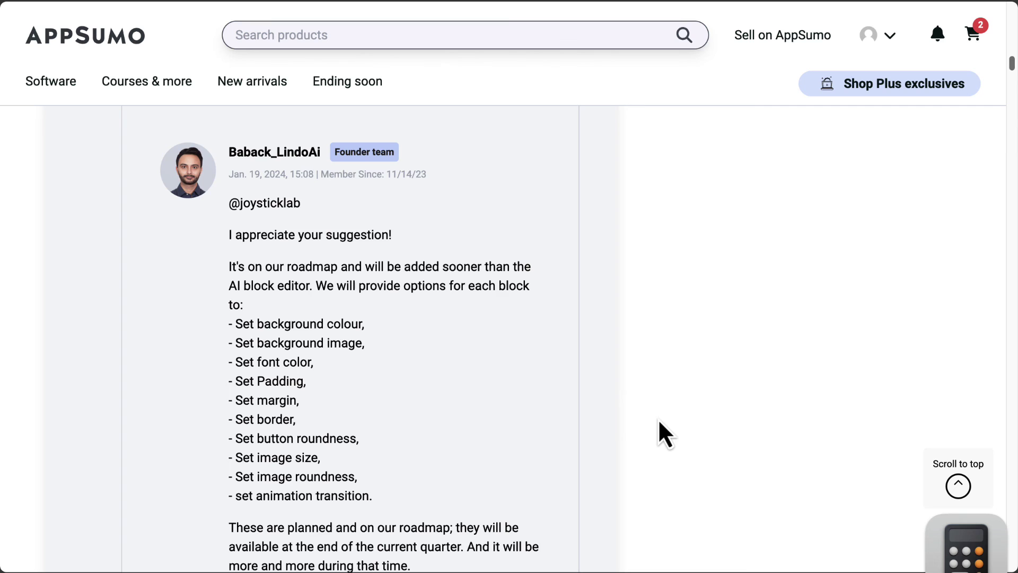
{"action": "scroll", "coordinate": [658, 418], "scroll_direction": "up", "scroll_amount": 8}
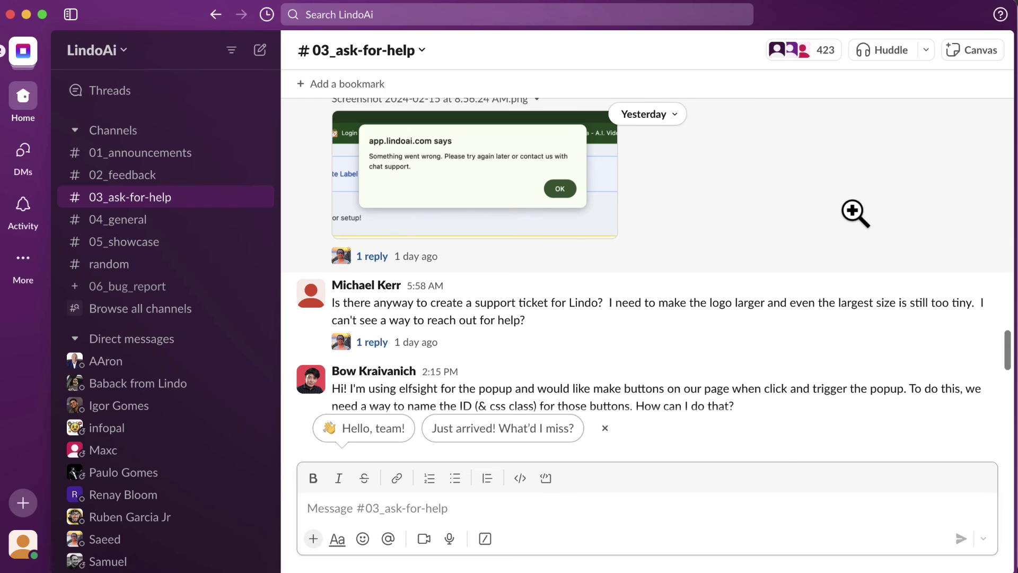
{"action": "mouse_move", "coordinate": [566, 227]}
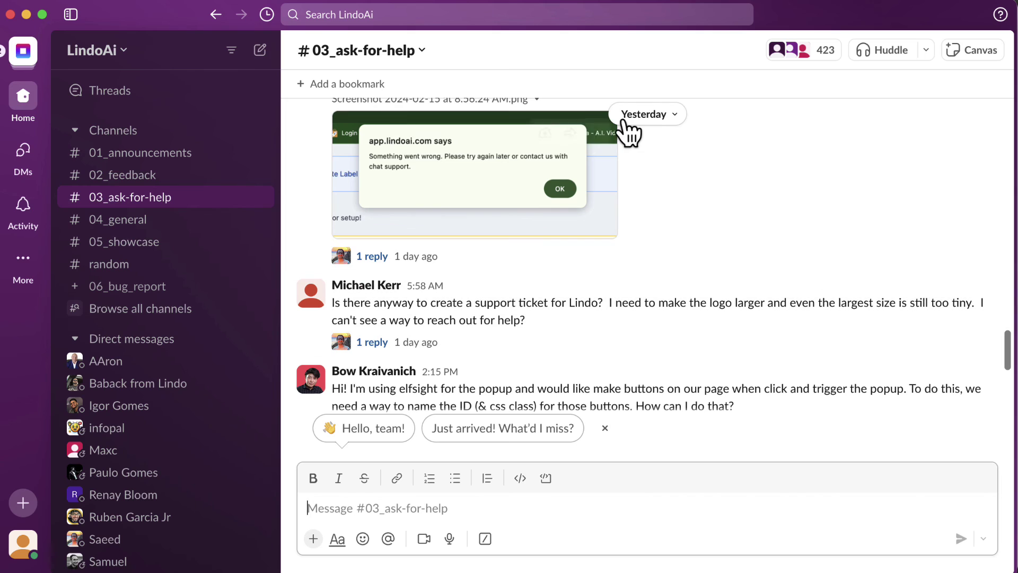
Browse the LindoAi Slack 02_feedback channel, then the 01_announcements channel.
{"action": "left_click", "coordinate": [167, 177]}
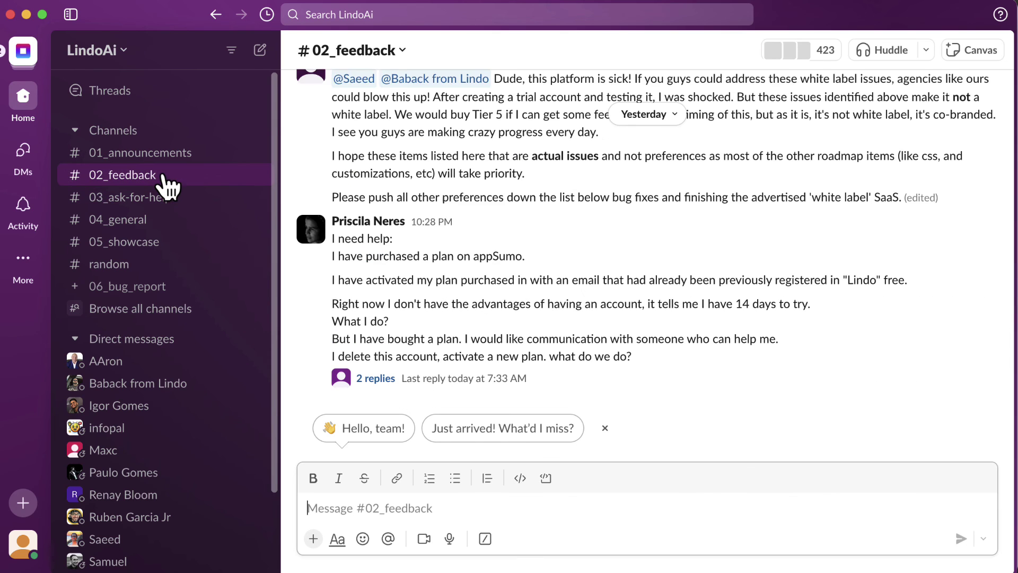
{"action": "left_click", "coordinate": [157, 154]}
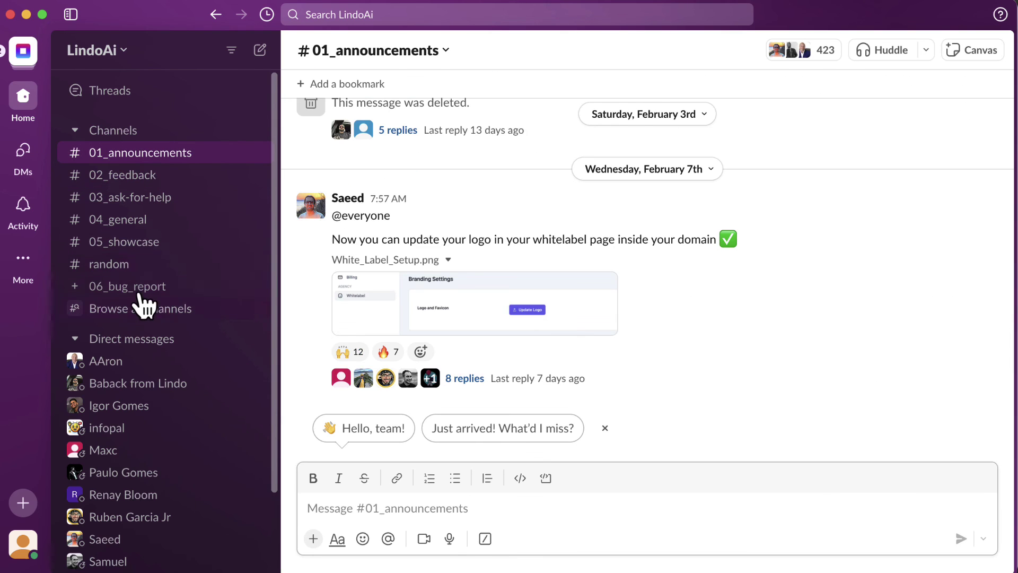